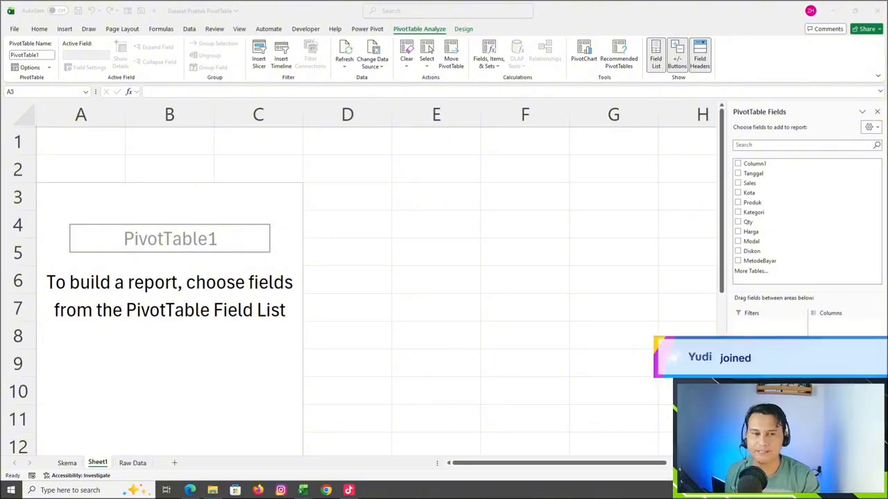
Add the Tanggal field to the empty PivotTable's rows.
mouse_move(303, 490)
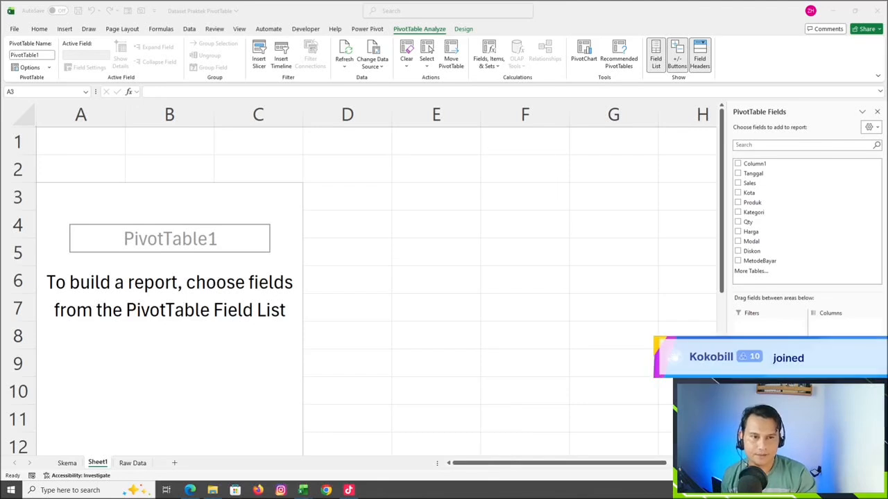
left_click(797, 173)
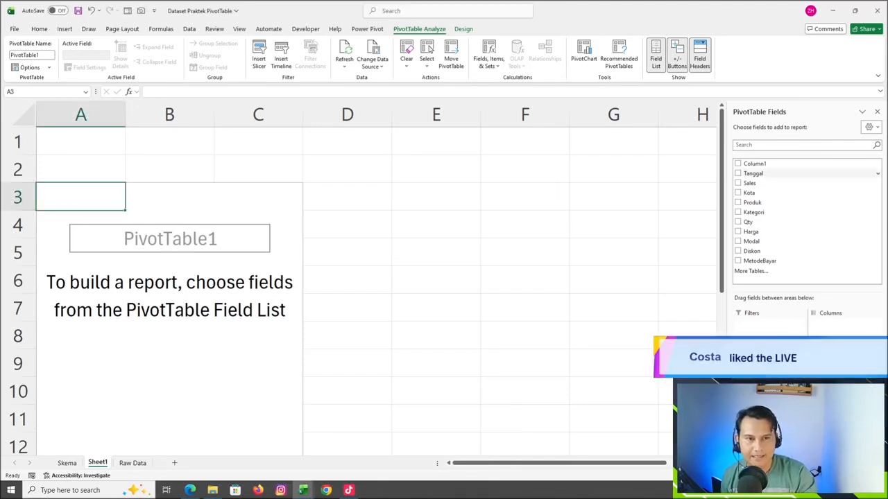
left_click(791, 145)
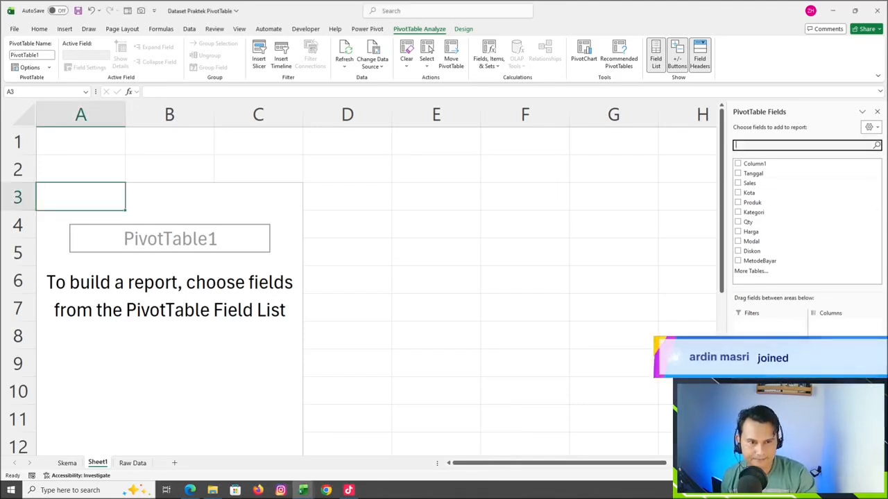
left_click(756, 174)
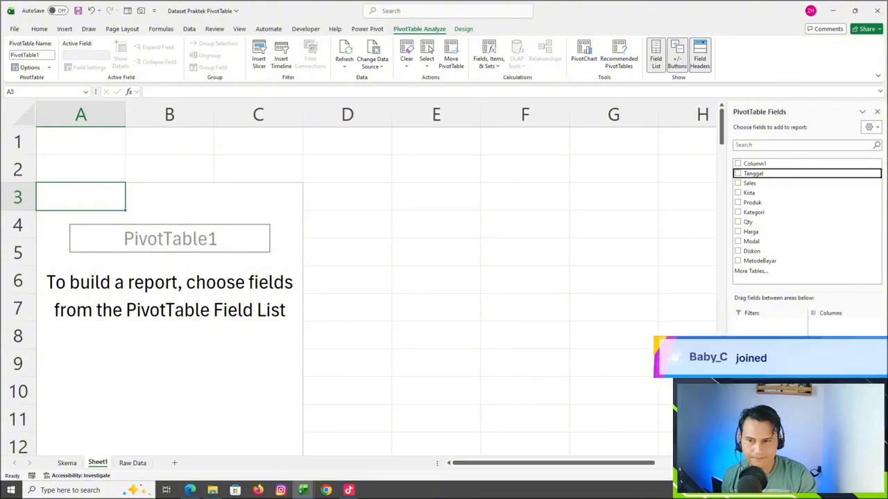
key("space")
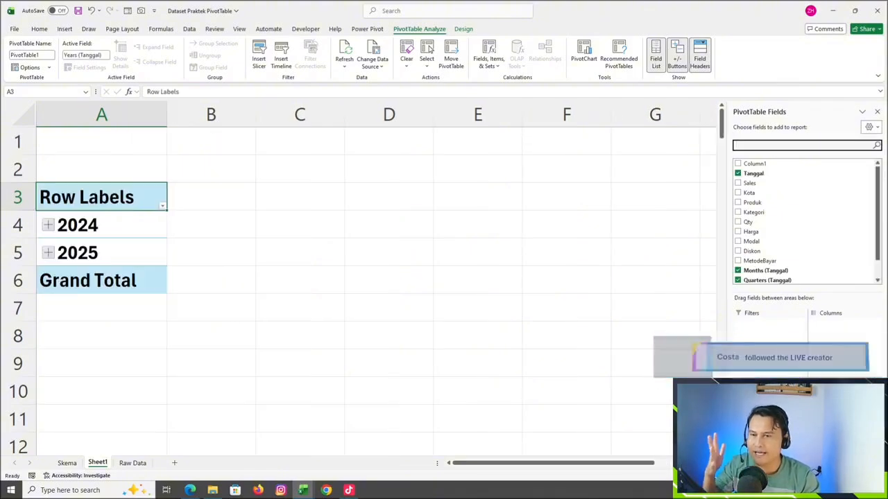
Expand 2024 to check its quarters, collapse it again, and add Qty to the PivotTable's Values area.
left_click(48, 225)
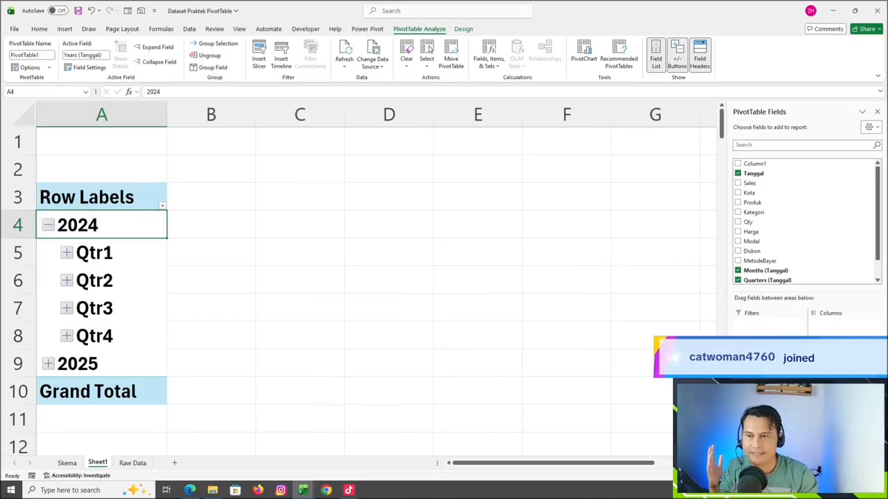
left_click(48, 226)
left_click(48, 225)
left_click(48, 225)
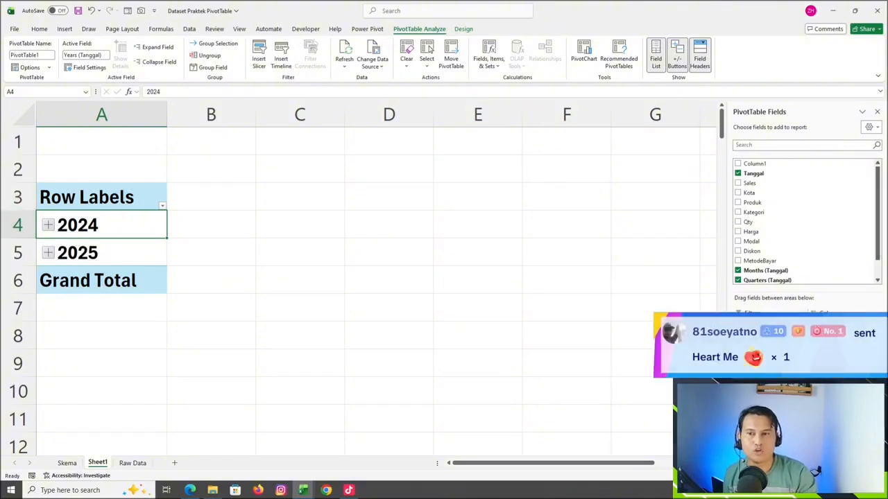
left_click_drag(748, 222, 836, 419)
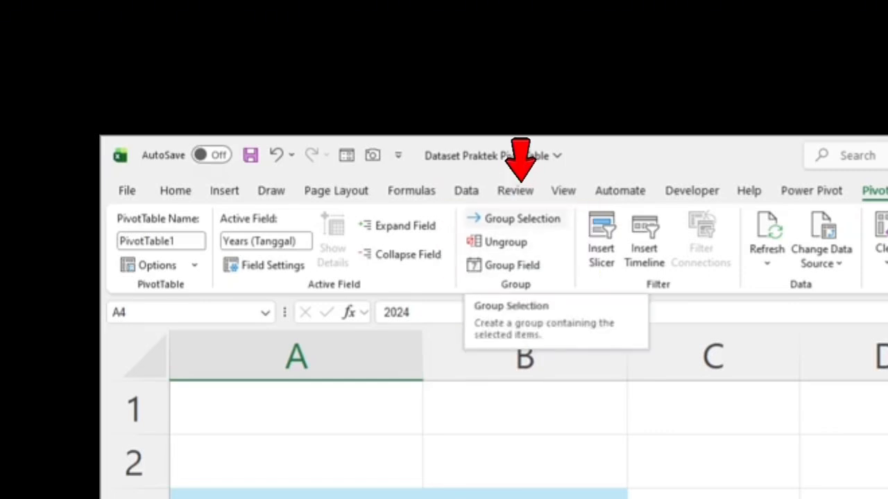
Regroup the PivotTable's dates by quarters and years only, leaving out months.
left_click(517, 219)
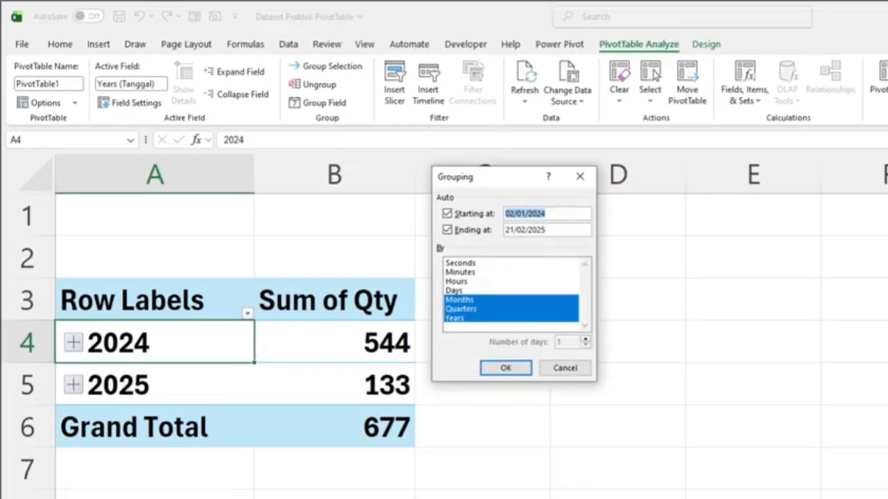
left_click_drag(493, 183, 217, 257)
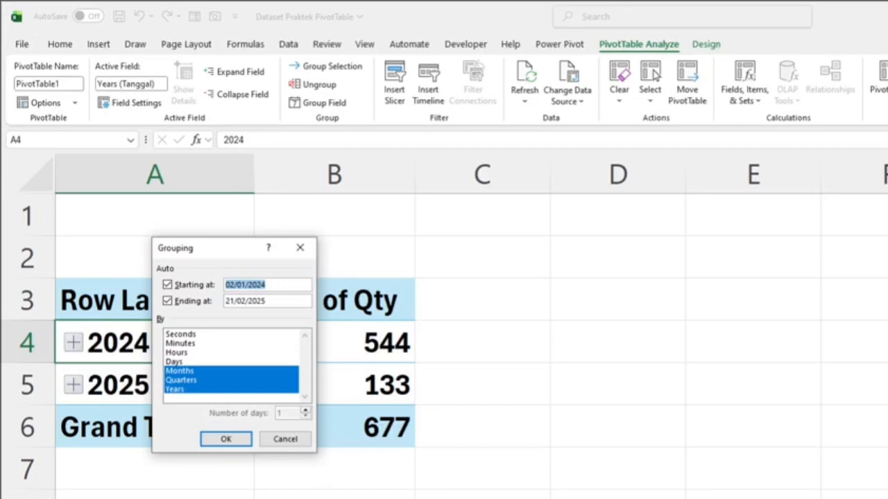
left_click(267, 285)
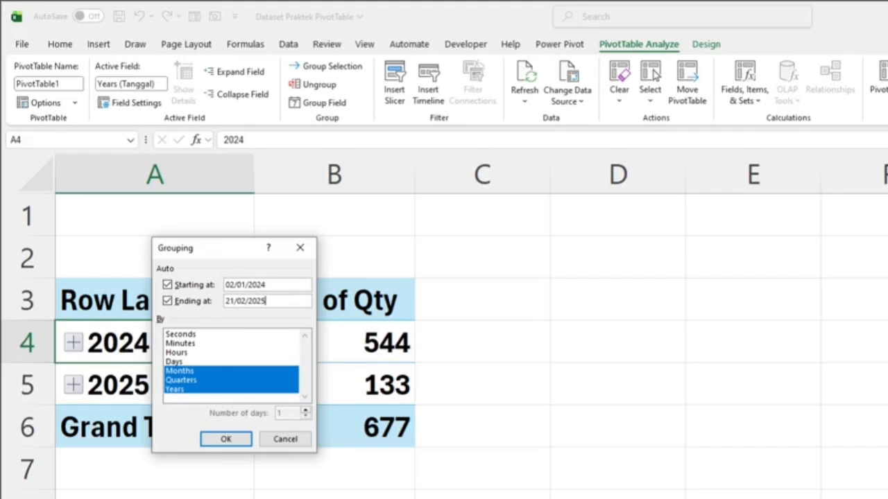
left_click(180, 371)
key("Return")
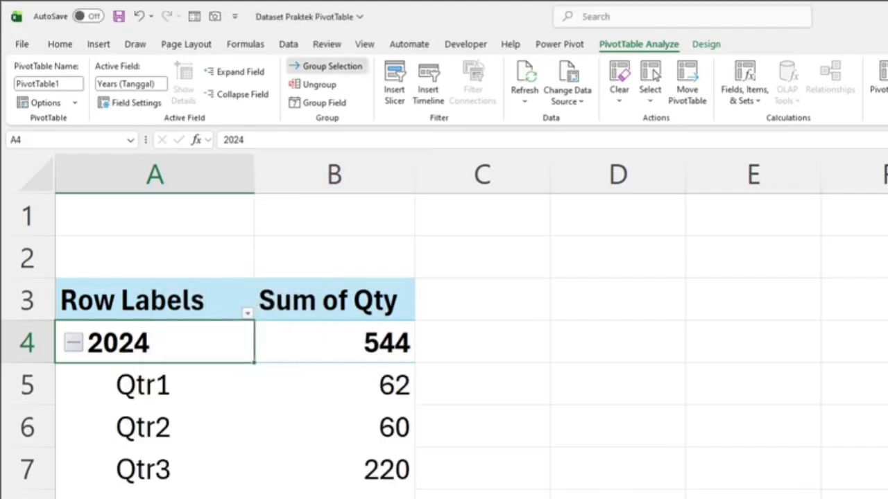
Change the date grouping to years only by removing the quarters level.
left_click(326, 66)
left_click(180, 371)
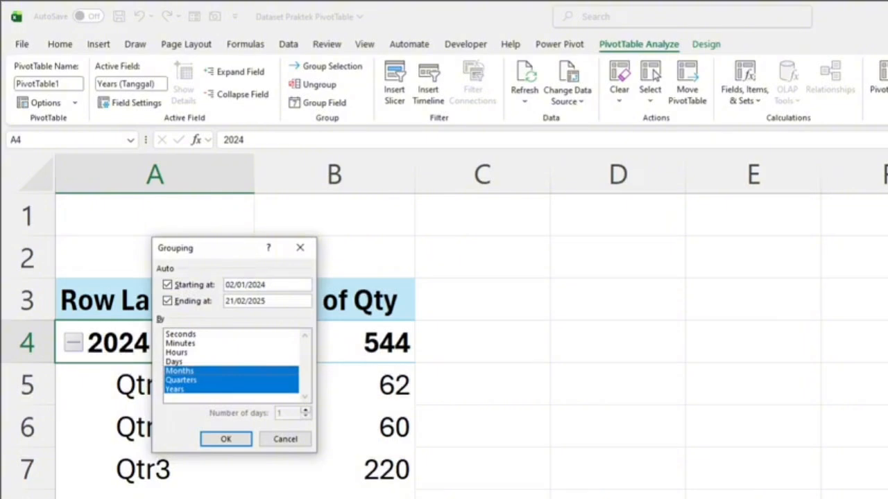
left_click(180, 371)
left_click(181, 380)
key("Return")
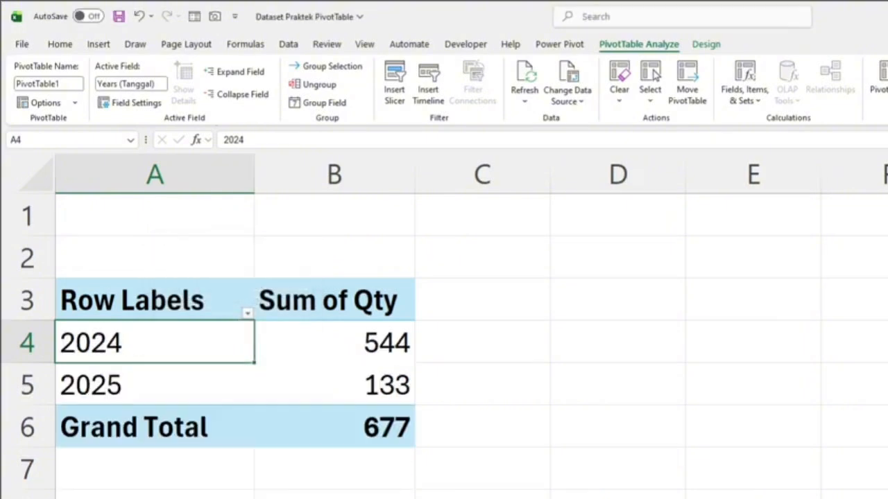
Switch the date grouping from years to months only.
left_click(326, 66)
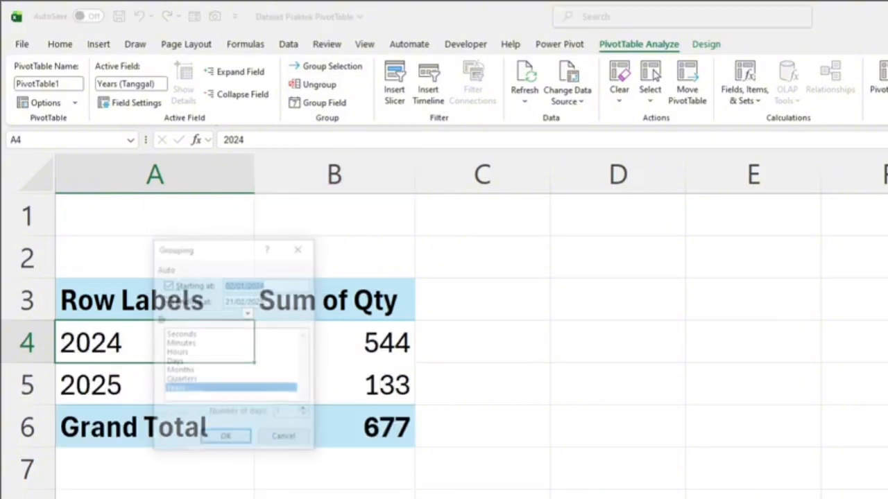
left_click(180, 371)
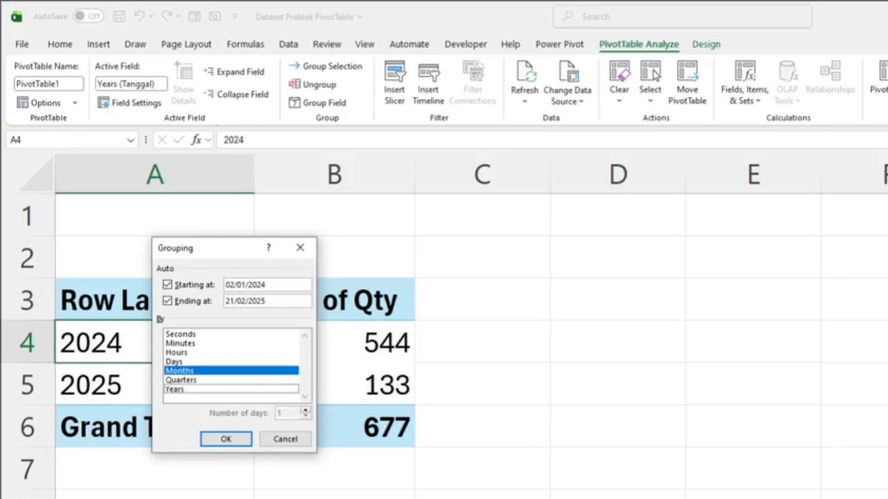
key("Return")
scroll(443, 312, "down", 1)
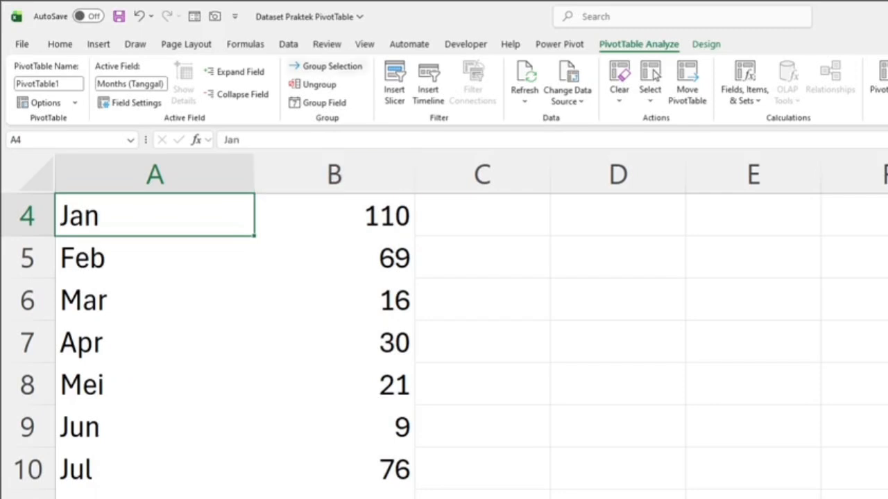
Switch the date grouping from months back to years only.
left_click(326, 67)
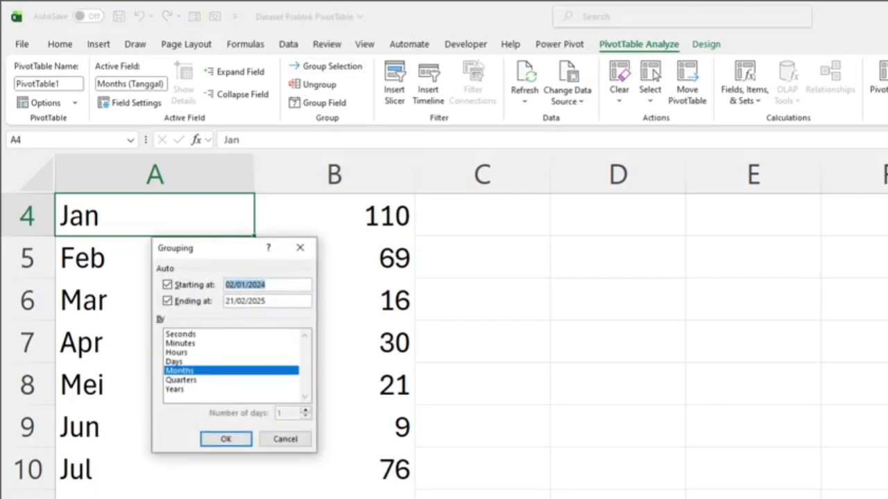
left_click(175, 389)
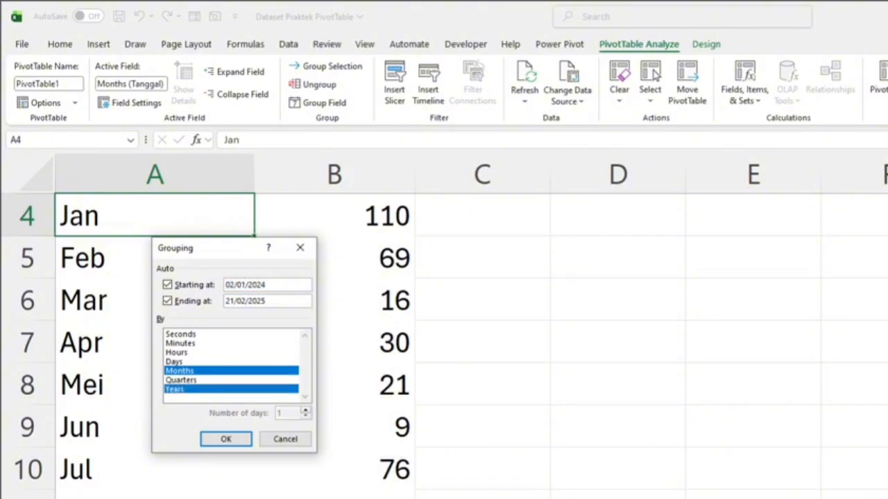
left_click(179, 371)
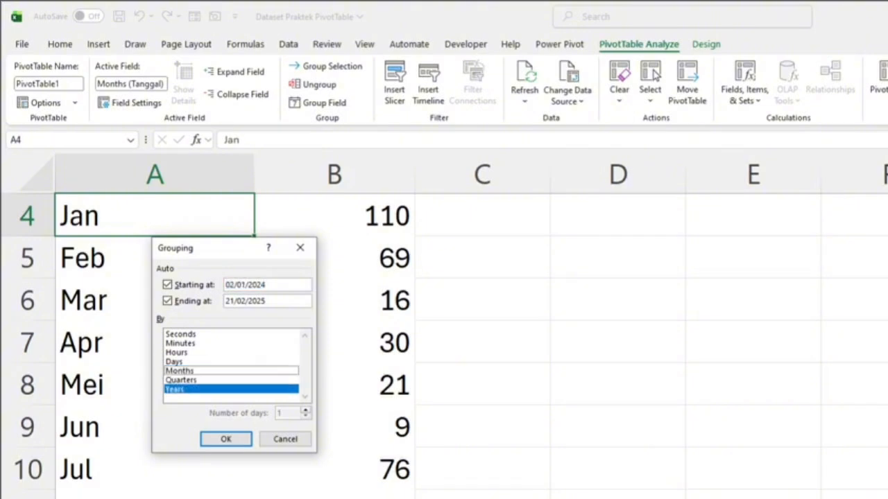
left_click(226, 439)
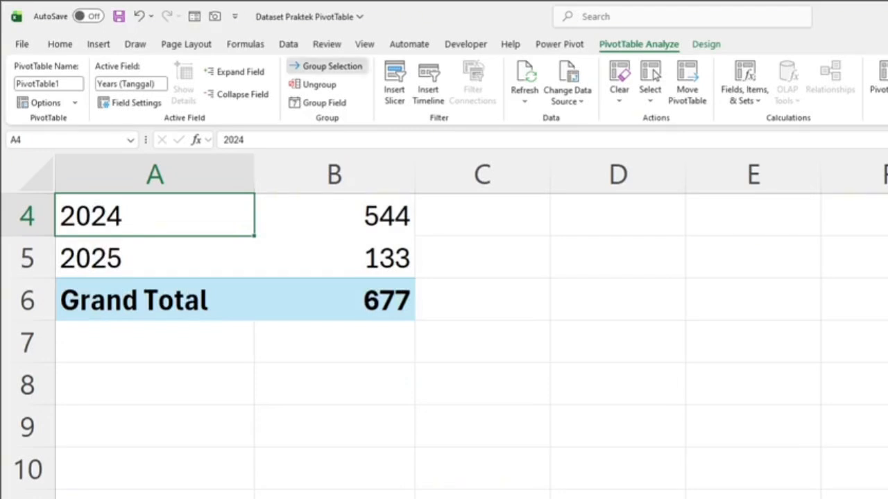
Group the dates by days within years and look through the daily rows.
left_click(325, 66)
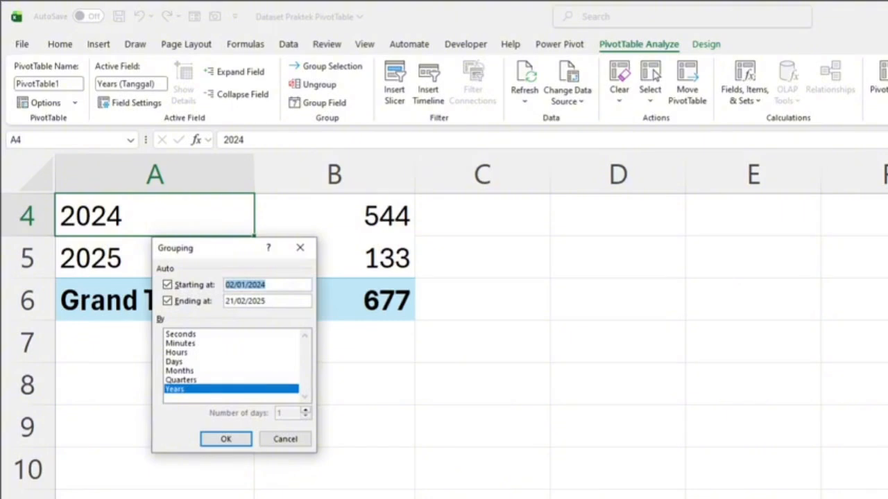
left_click(175, 362)
left_click(226, 439)
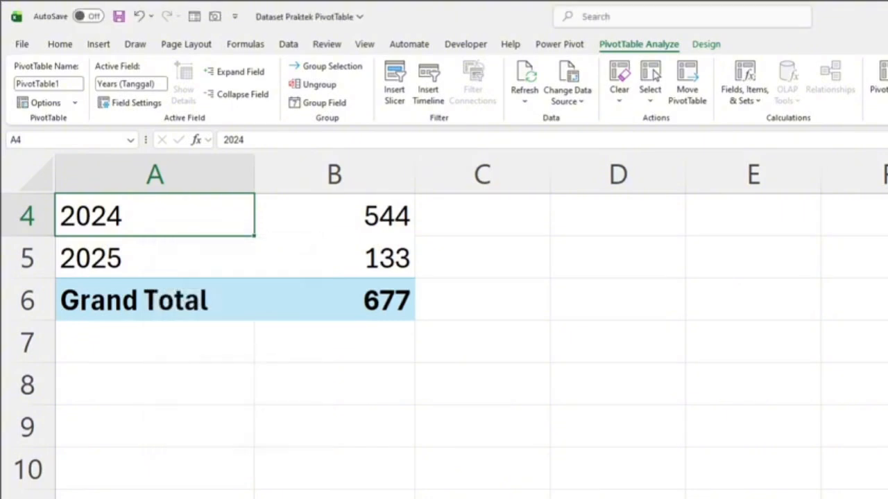
left_click(325, 66)
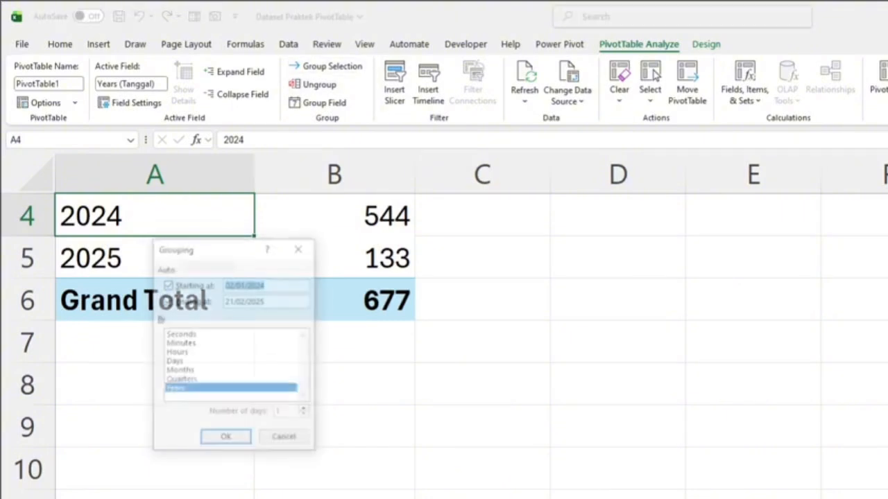
left_click(174, 362)
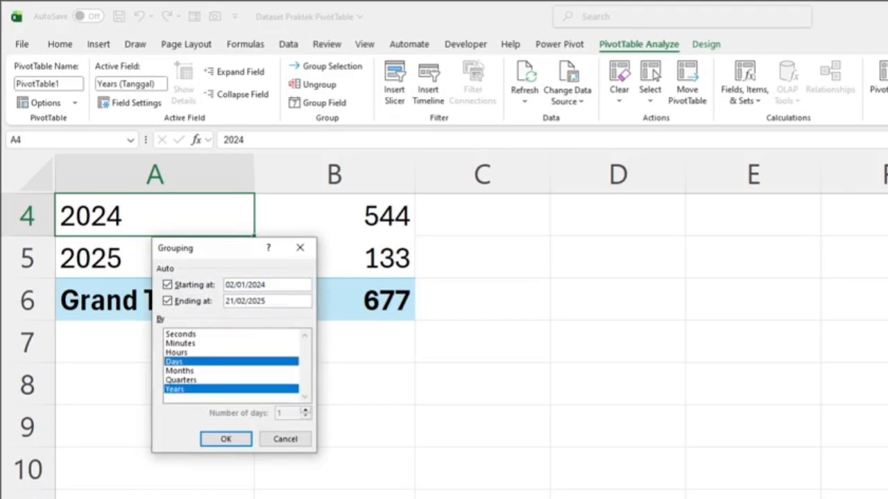
left_click(227, 439)
left_click(194, 385)
scroll(194, 386, "down", 5)
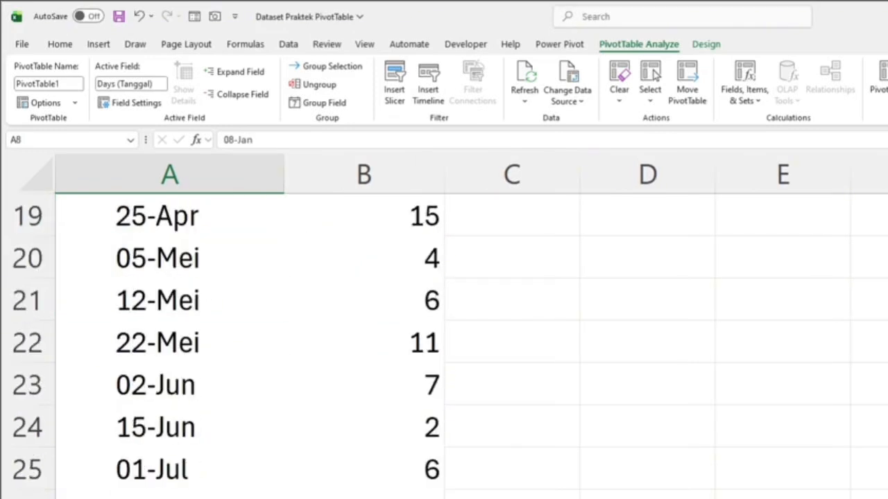
scroll(194, 347, "up", 6)
left_click(332, 67)
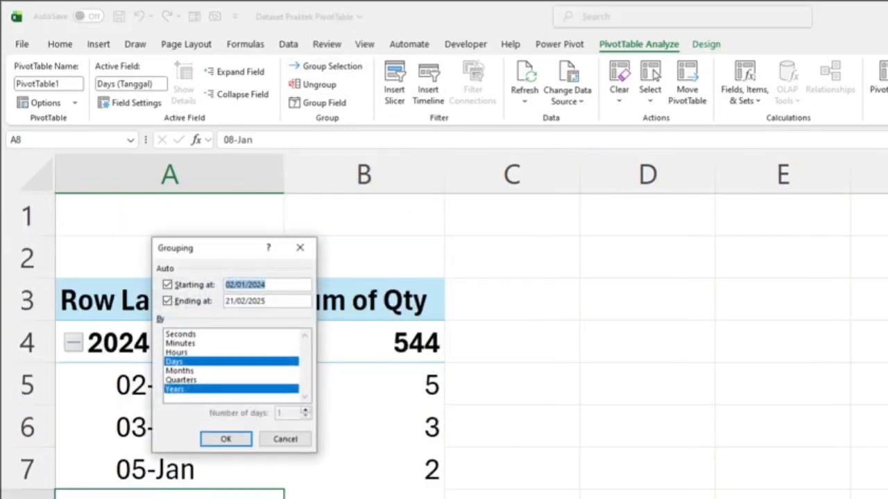
left_click(175, 389)
left_click(285, 439)
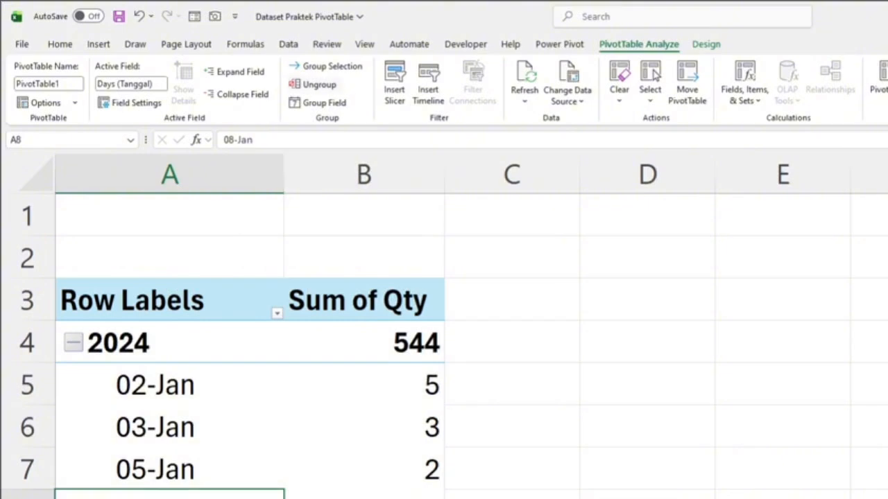
Remove the years level so the dates are grouped by days only, and look through the rows.
left_click(331, 67)
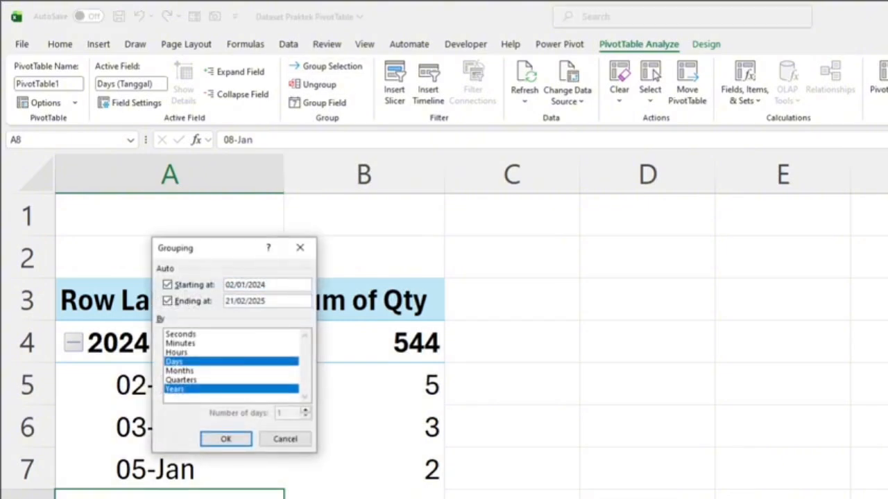
left_click(175, 389)
left_click(226, 438)
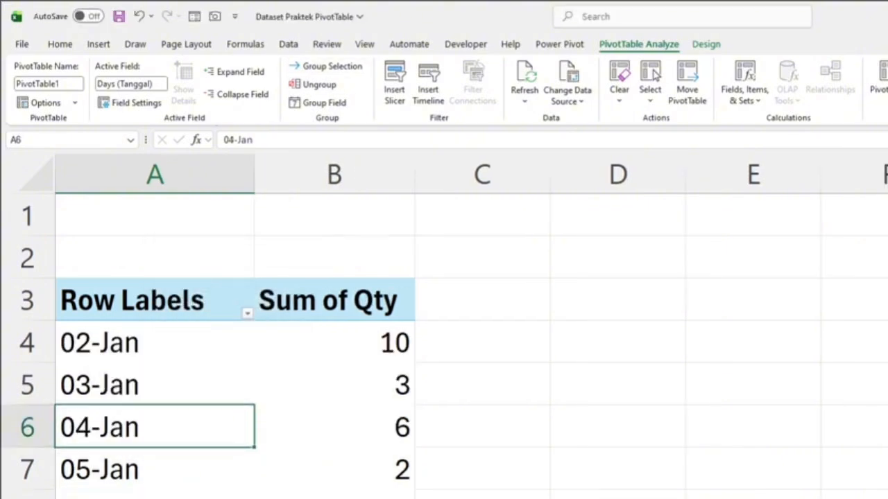
scroll(235, 340, "down", 6)
scroll(235, 340, "up", 6)
Switch the date grouping from days to months only.
left_click(326, 67)
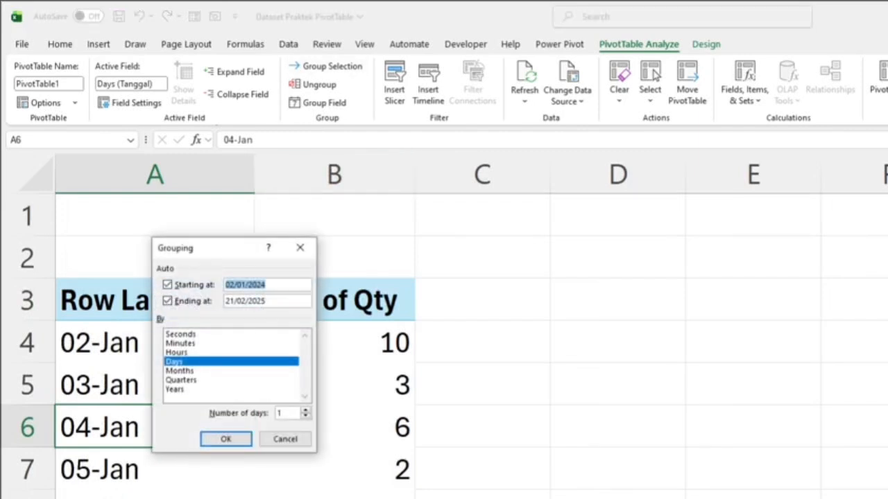
left_click(182, 371)
left_click(182, 362)
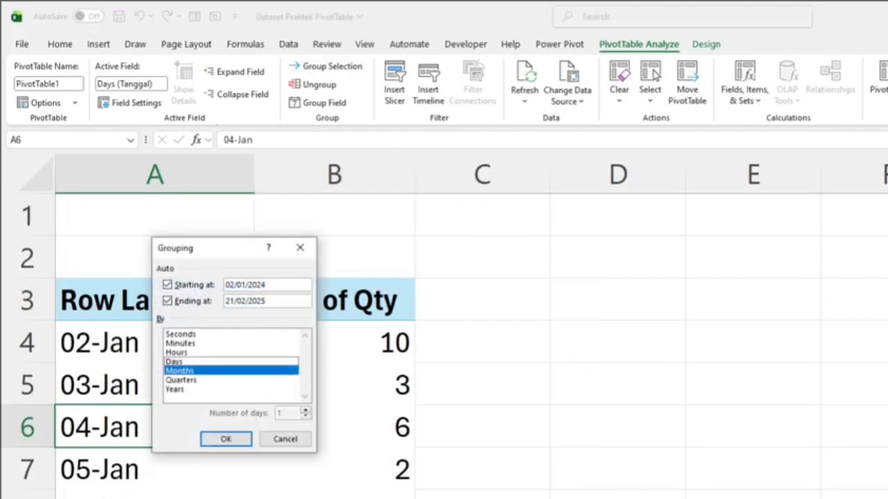
key("Return")
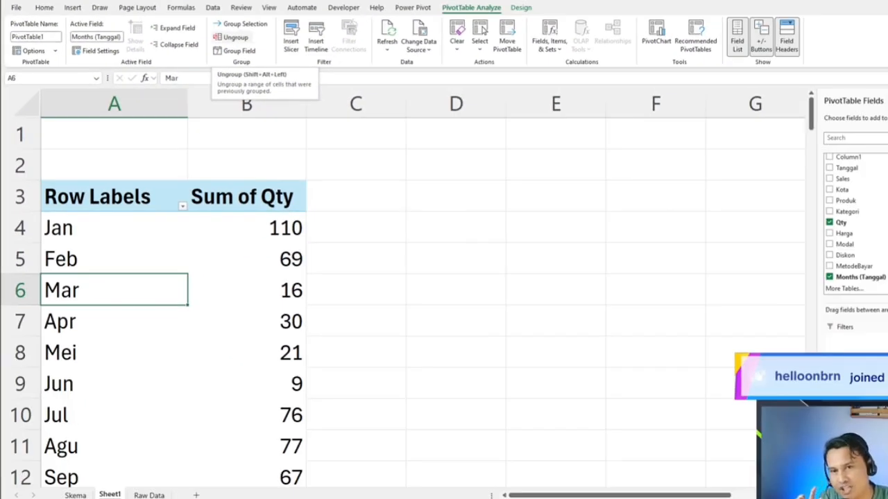
Ungroup the Tanggal row labels into individual dates and look through the full date list.
left_click(232, 37)
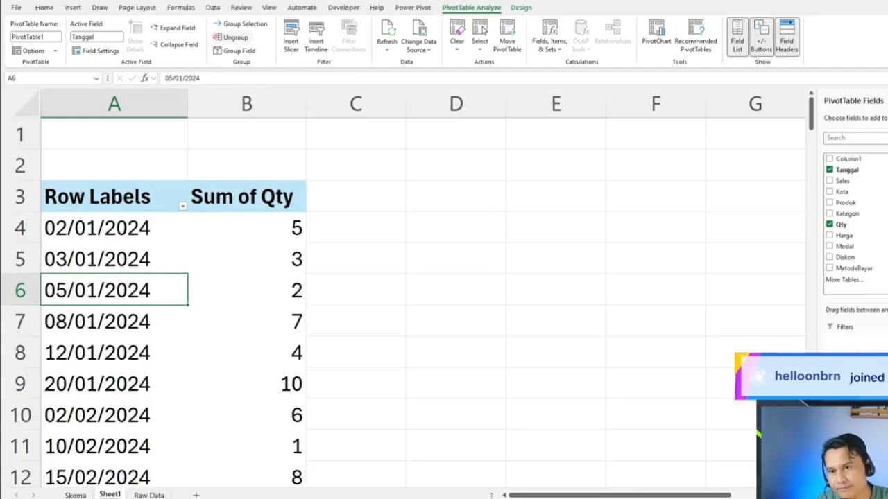
scroll(173, 298, "down", 20)
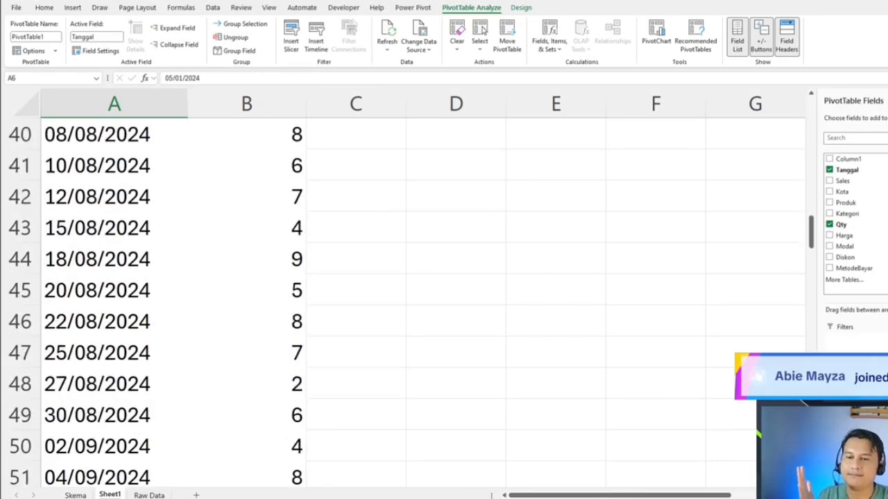
Group the ungrouped Tanggal row labels by months and look through the monthly quantities.
scroll(173, 298, "down", 20)
scroll(173, 299, "up", 13)
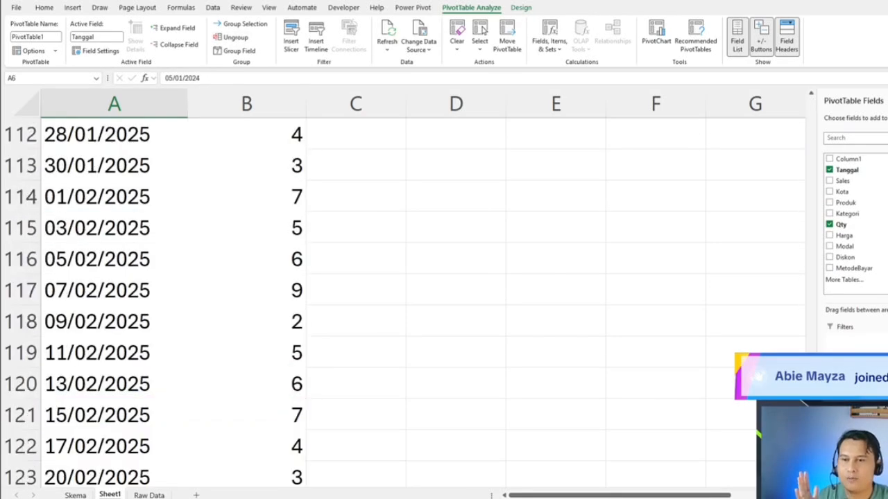
scroll(173, 298, "up", 20)
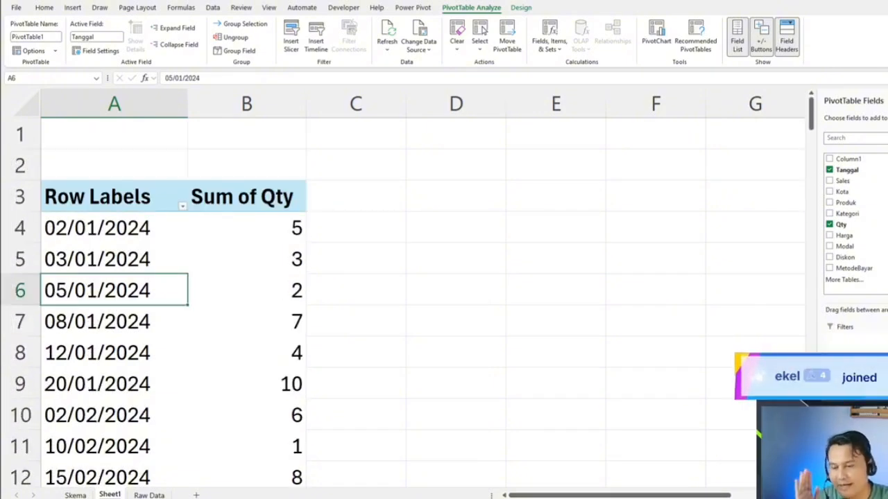
scroll(174, 298, "down", 2)
scroll(173, 298, "down", 20)
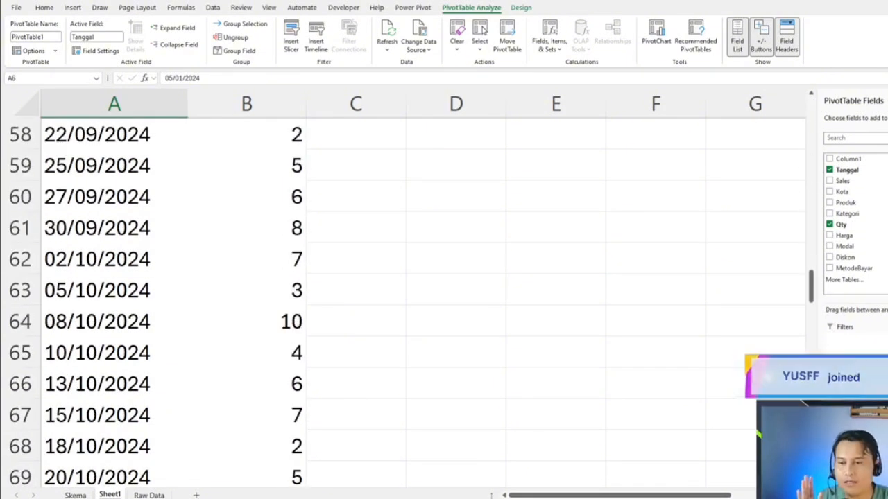
scroll(173, 298, "up", 20)
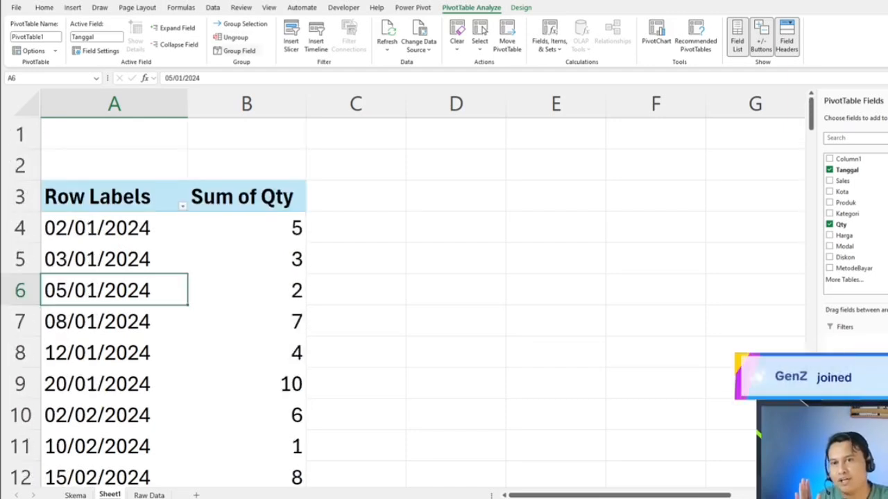
key("alt+shift+Right")
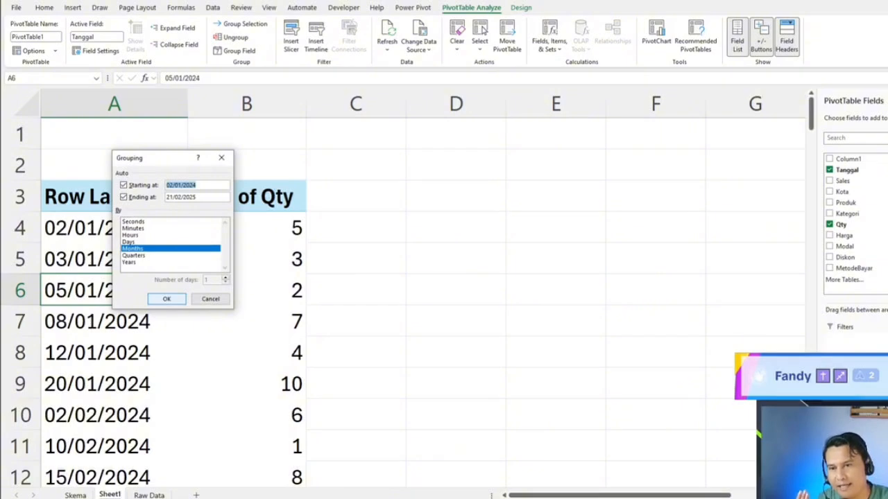
key("Return")
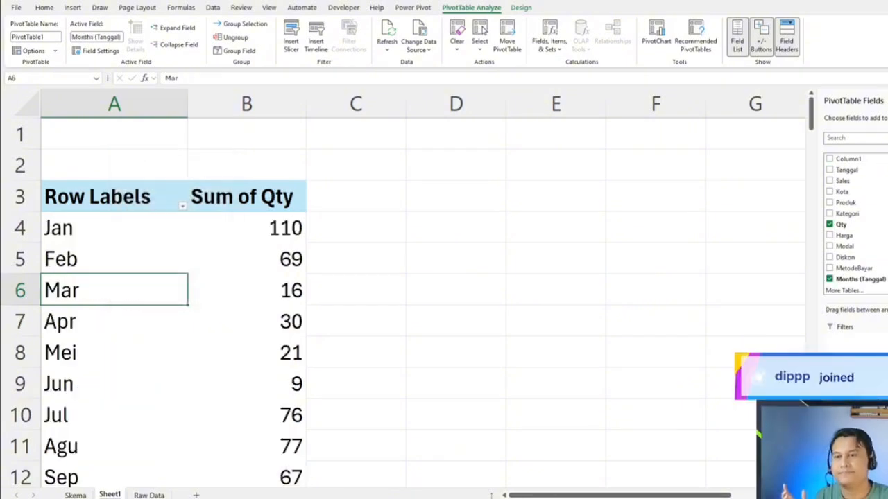
scroll(208, 291, "down", 5)
scroll(208, 291, "up", 2)
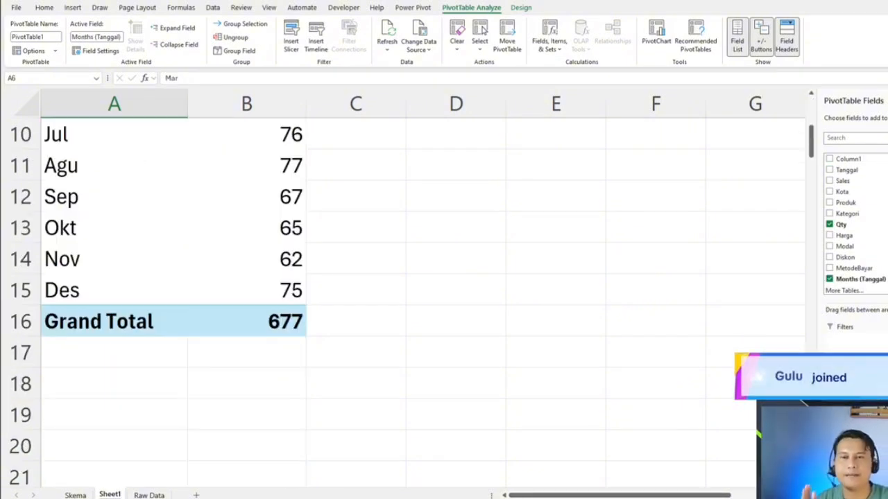
scroll(132, 326, "up", 3)
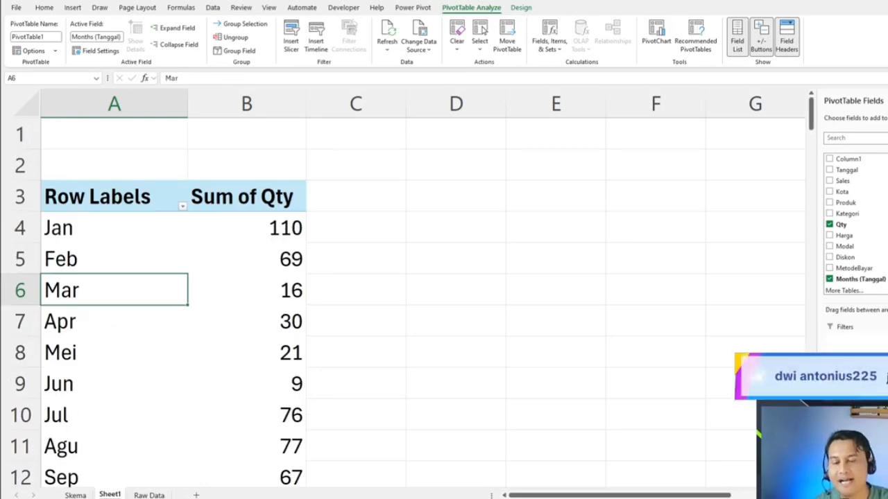
Add Produk as a counted value to the second PivotTable beside the monthly one and look through its Qty rows.
scroll(402, 301, "down", 2)
scroll(402, 301, "up", 1)
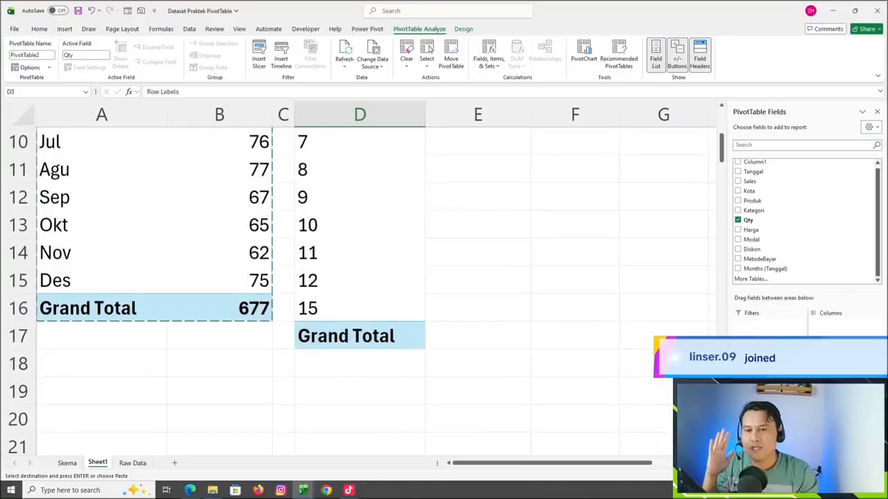
scroll(361, 291, "up", 2)
scroll(361, 291, "up", 1)
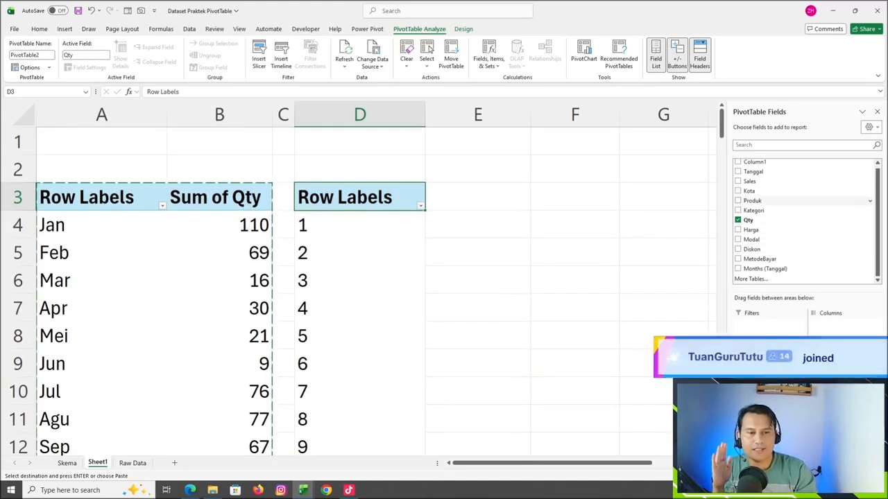
left_click_drag(752, 200, 843, 410)
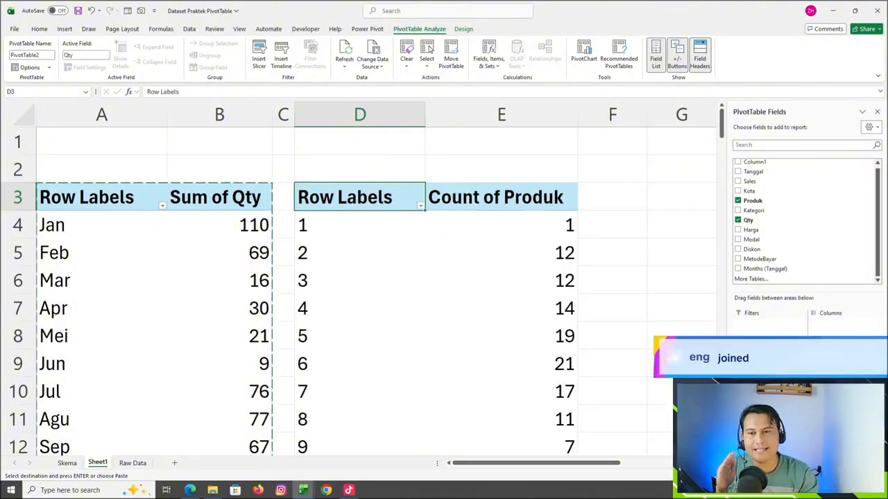
scroll(375, 291, "down", 2)
scroll(375, 291, "up", 2)
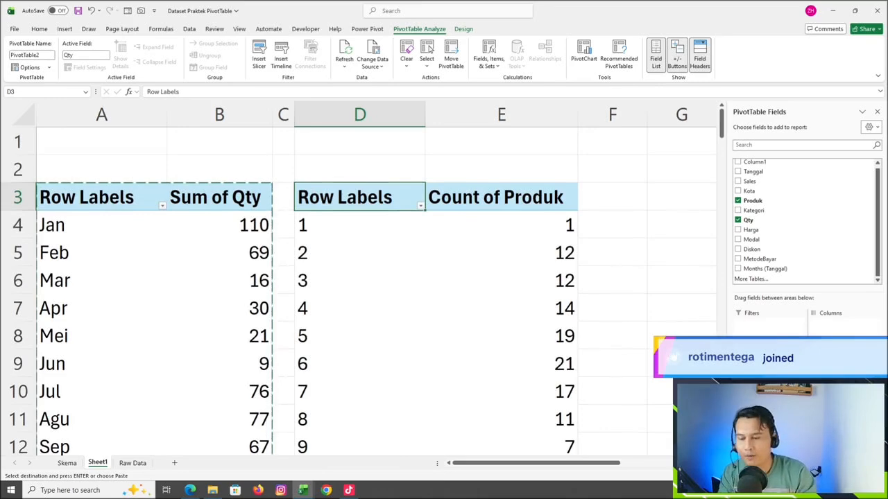
scroll(375, 292, "down", 1)
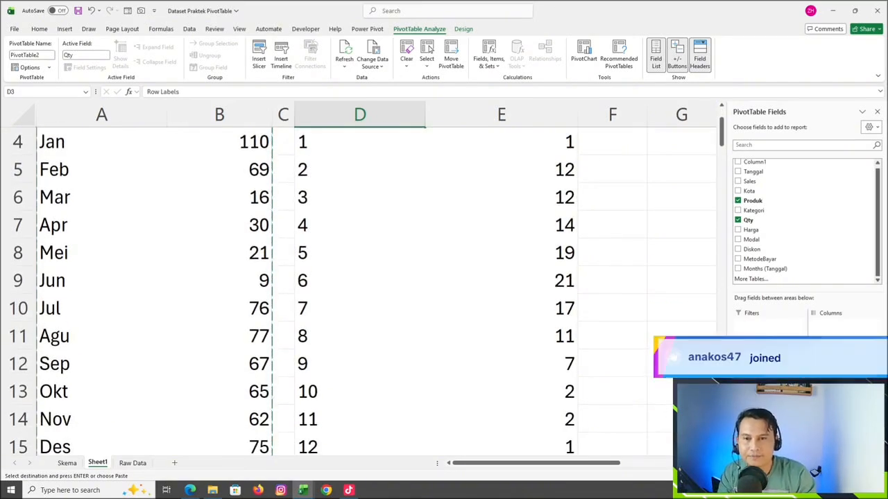
scroll(375, 291, "up", 1)
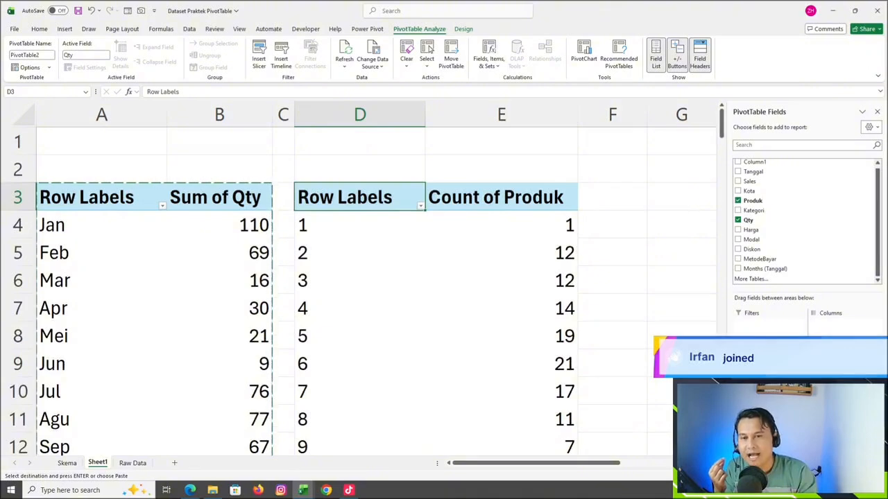
double_click(359, 224)
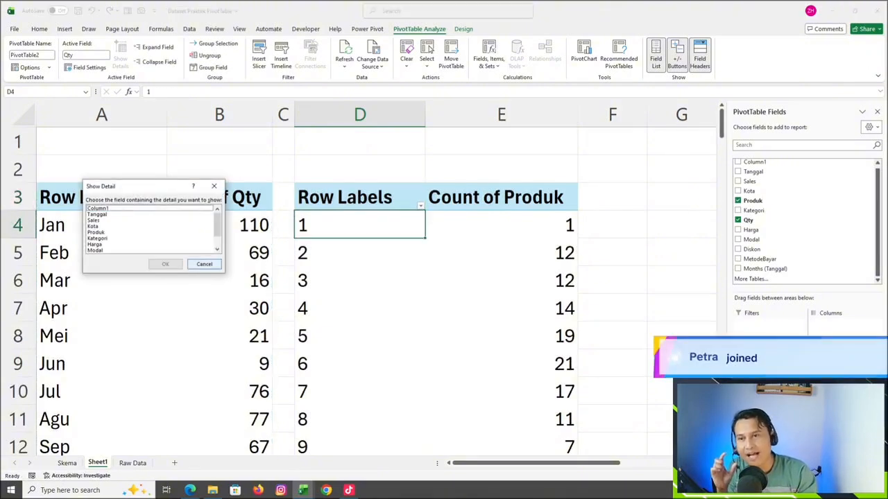
key("Escape")
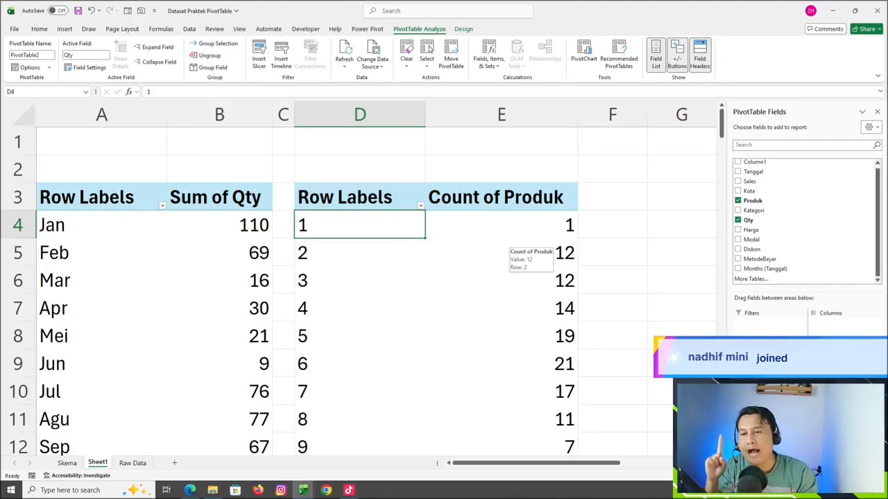
Examine the Qty values and transaction columns in the source table on the Raw Data sheet.
key("ctrl+Page_Down")
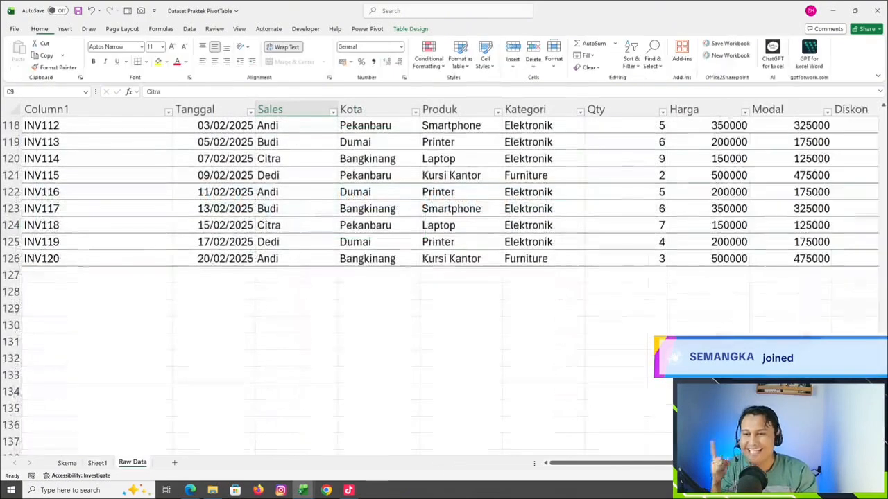
scroll(443, 284, "up", 20)
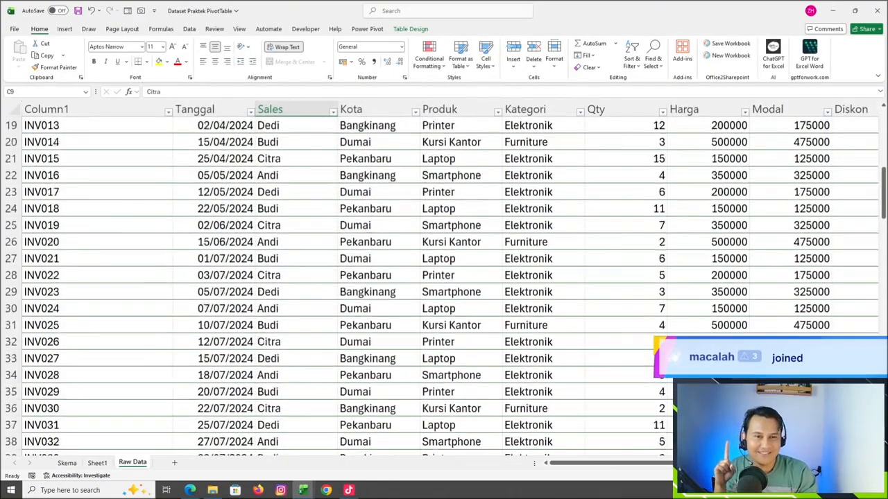
scroll(444, 284, "up", 6)
scroll(443, 285, "right", 3)
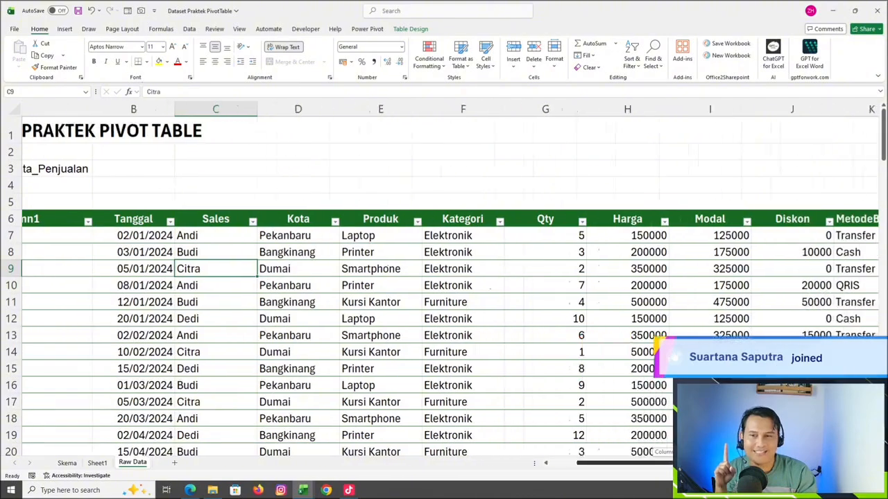
scroll(443, 284, "down", 3)
scroll(444, 284, "up", 1)
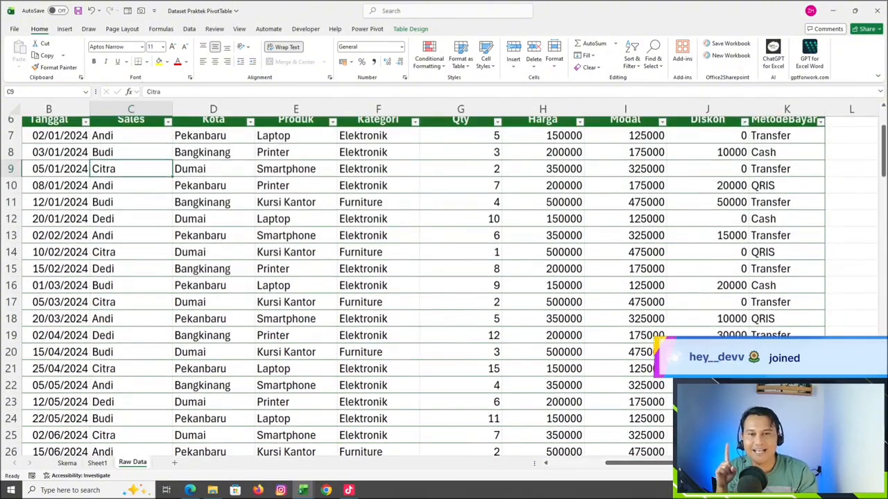
left_click_drag(478, 131, 499, 426)
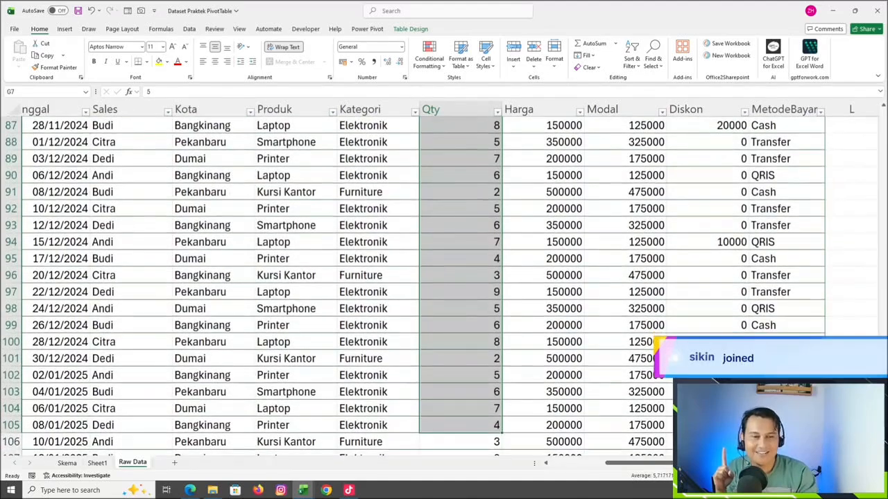
scroll(444, 285, "up", 19)
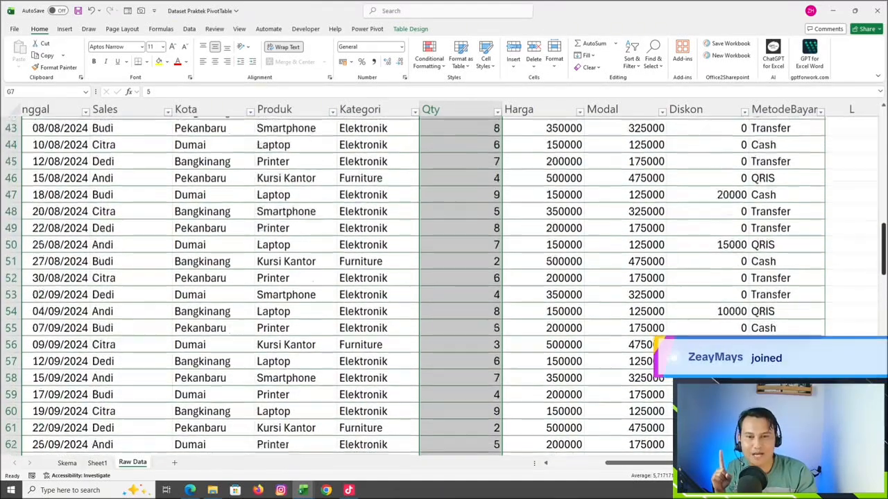
scroll(444, 284, "up", 7)
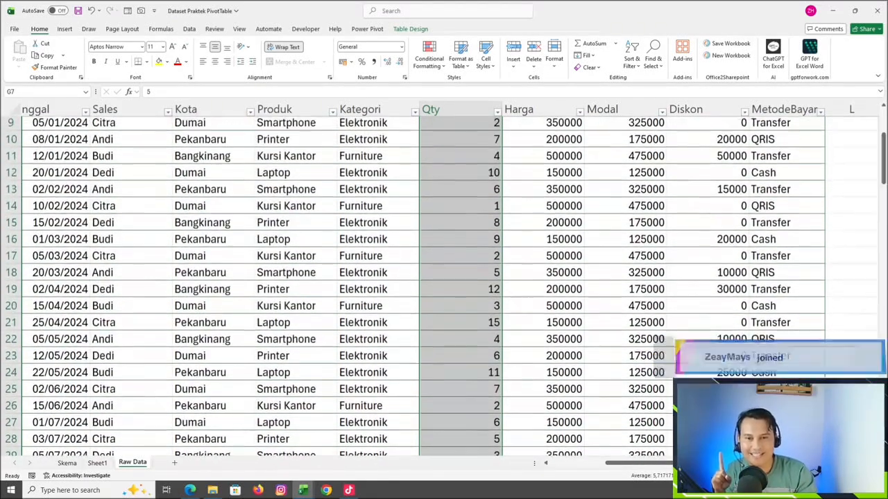
left_click(461, 206)
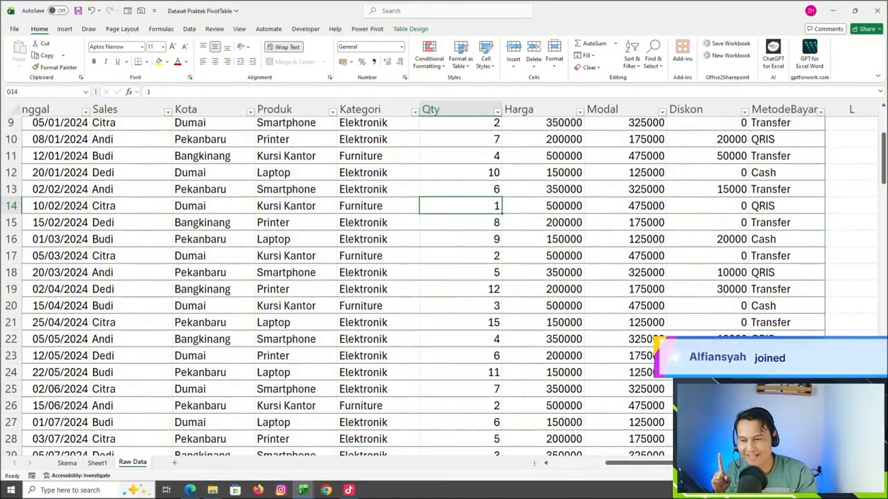
Group the Qty row labels of the second PivotTable on Sheet1 into intervals of 10.
left_click(98, 462)
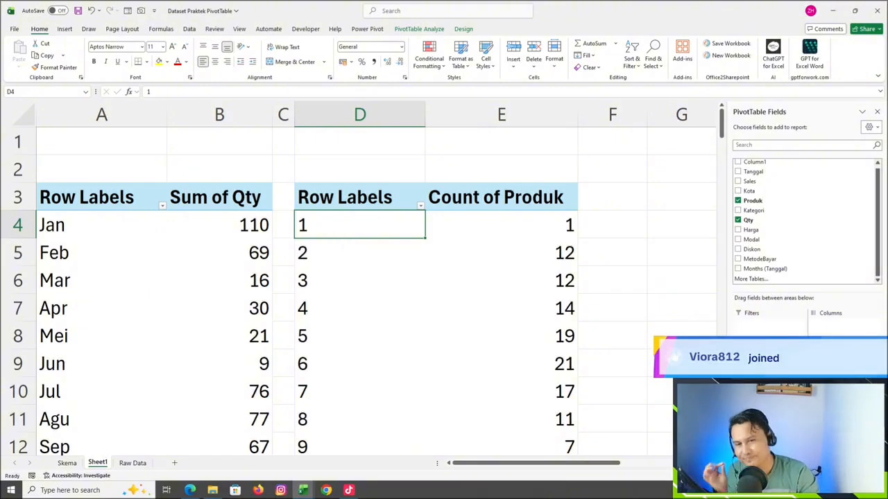
scroll(360, 291, "down", 1)
scroll(361, 291, "up", 1)
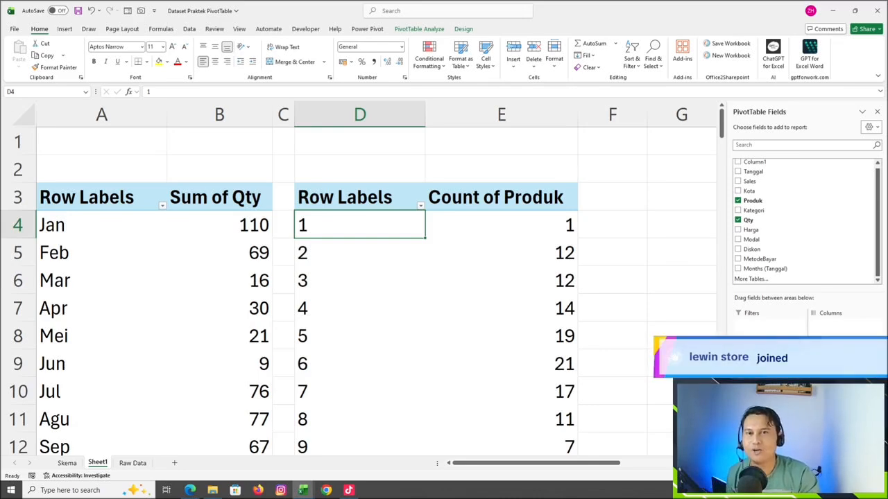
left_click(419, 29)
double_click(419, 29)
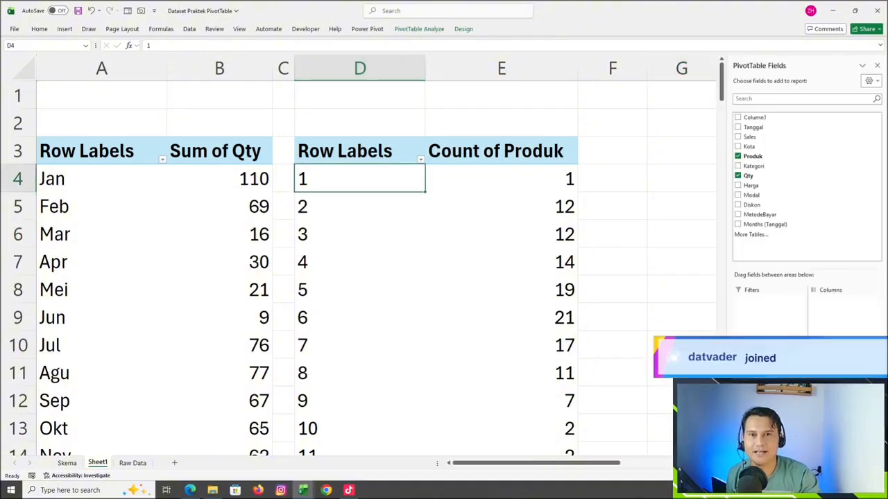
left_click(419, 30)
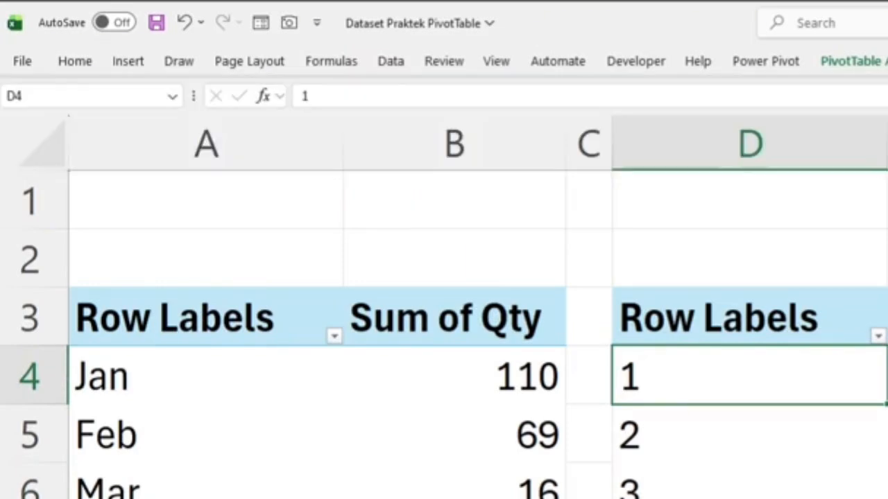
key("alt+shift+Right")
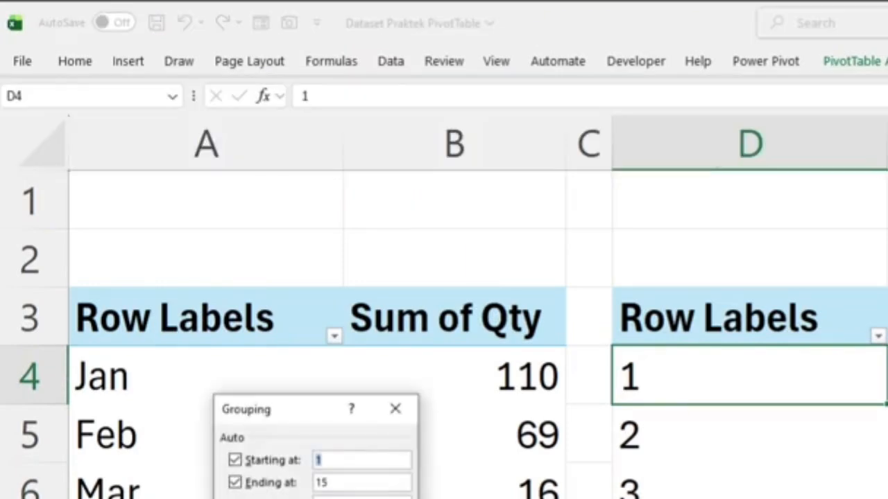
left_click_drag(327, 414, 576, 233)
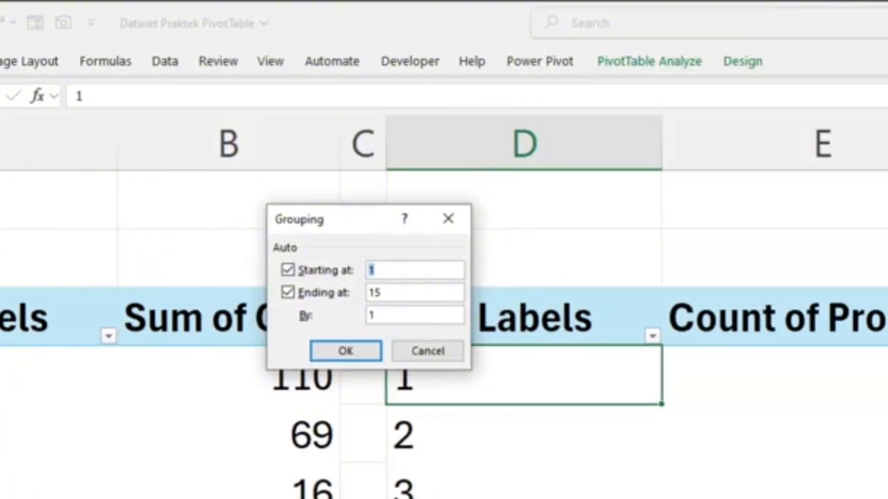
type("1")
type("0")
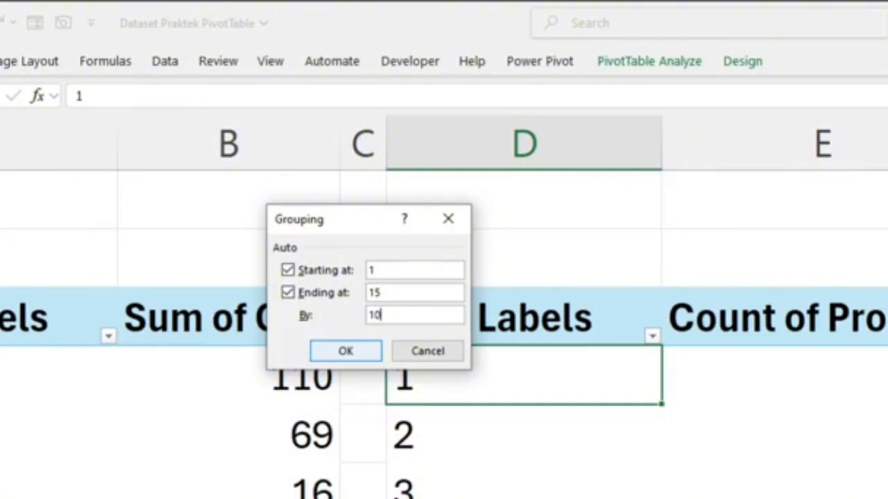
key("Return")
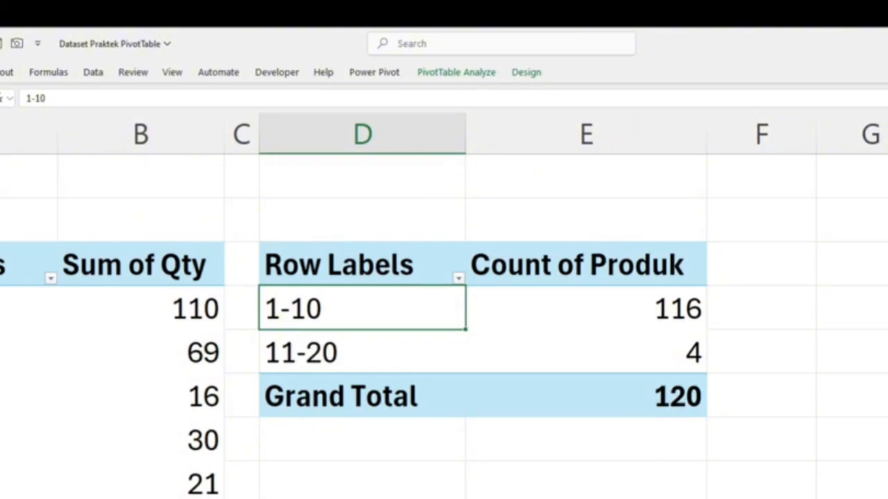
Ungroup the Qty row labels of the second PivotTable and regroup the field into smaller numeric intervals.
left_click(456, 72)
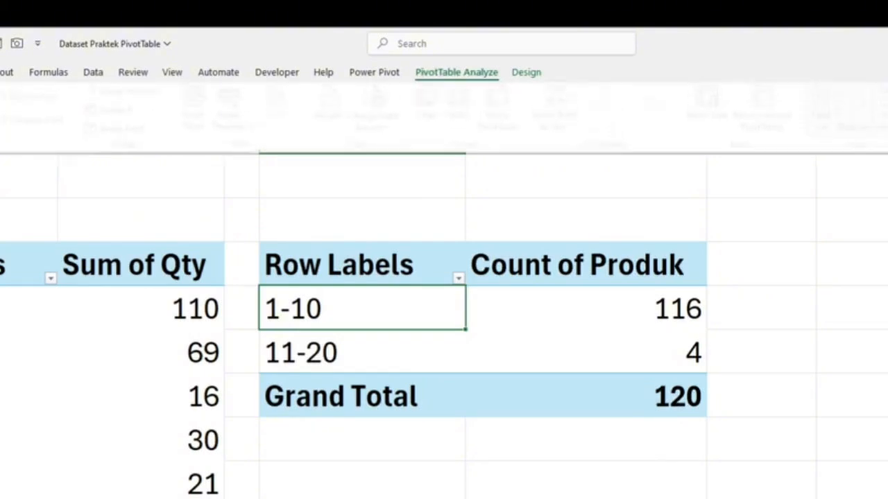
left_click(121, 114)
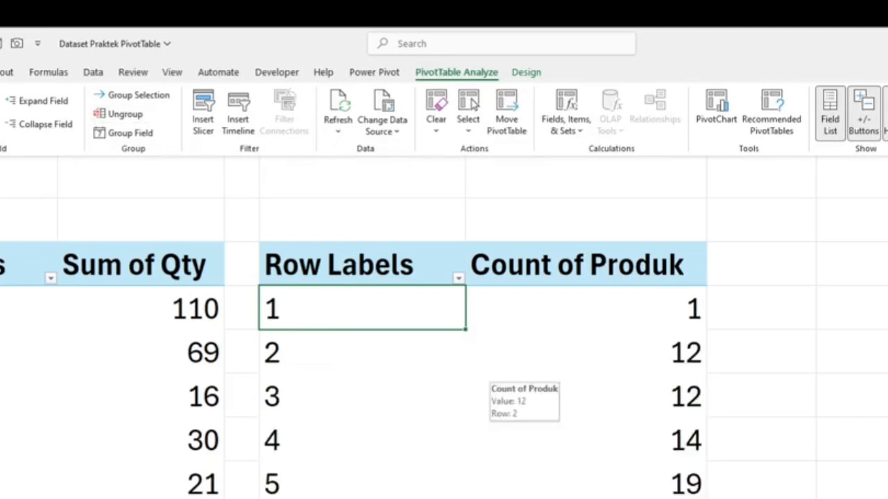
left_click(125, 133)
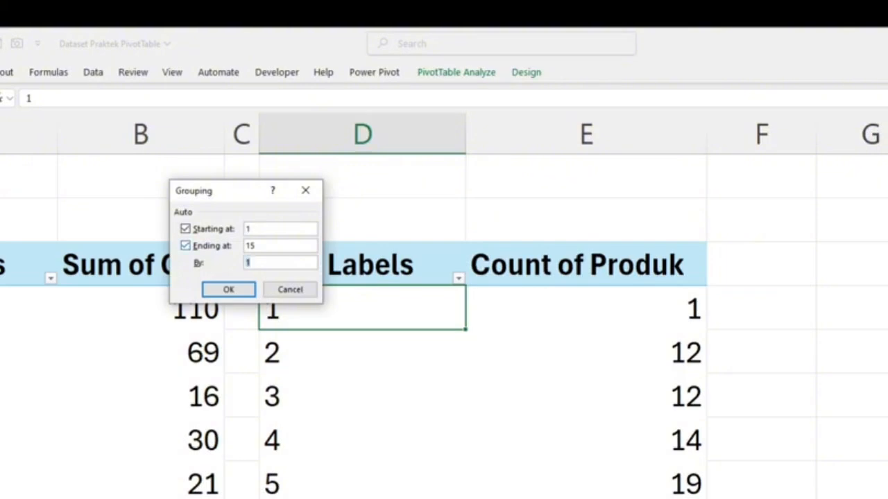
key("Return")
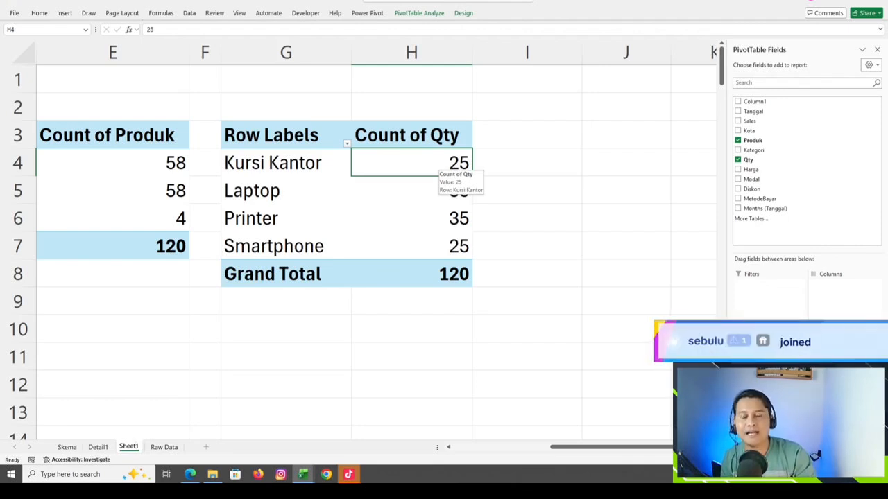
Sort the third PivotTable's Count of Qty values from largest to smallest, and re-sort them from smallest to largest.
right_click(412, 167)
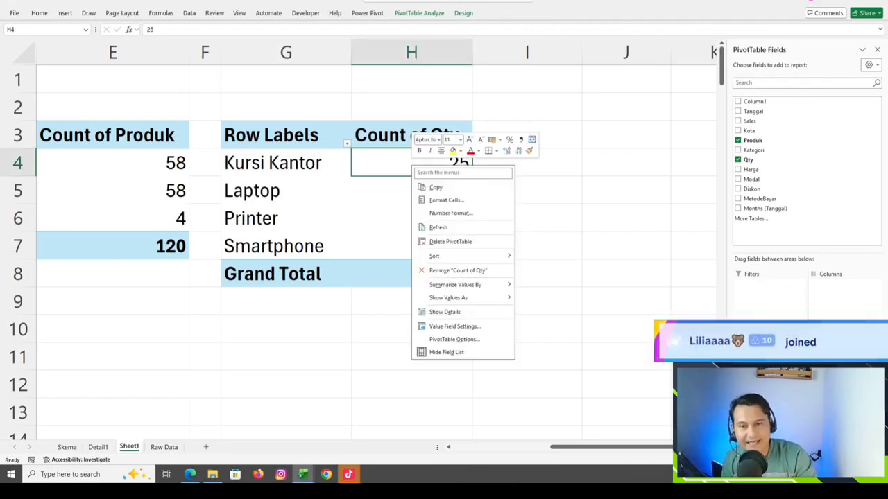
mouse_move(444, 256)
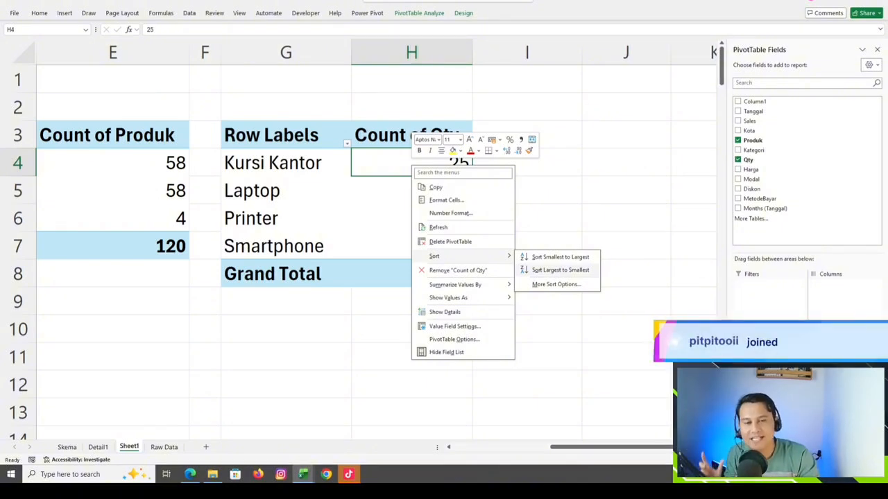
key("Return")
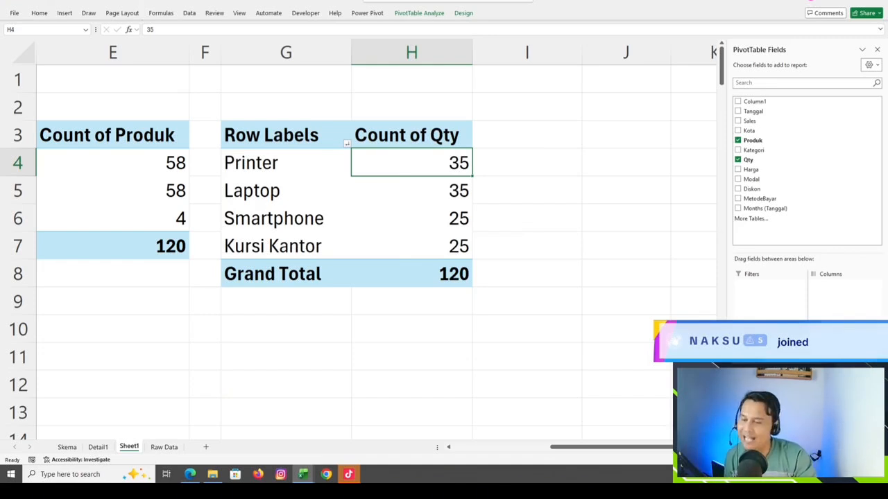
right_click(400, 167)
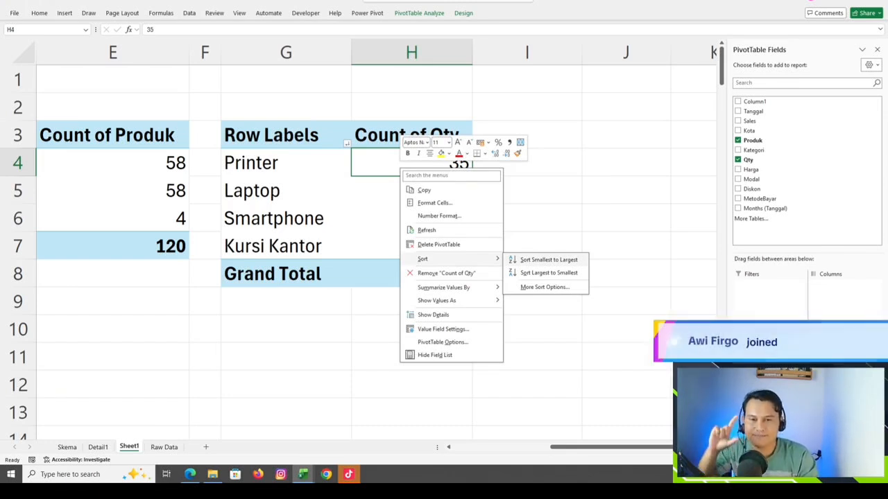
left_click(548, 260)
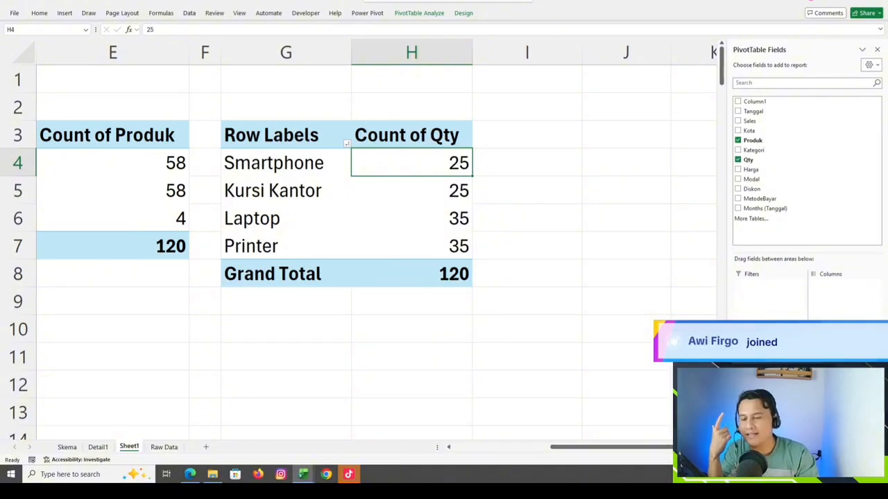
right_click(411, 165)
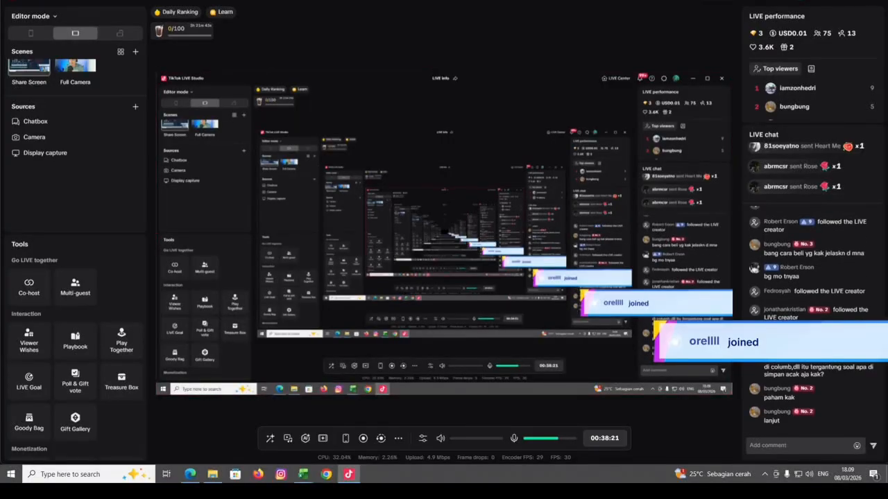
Switch back to the Dataset Praktek PivotTable workbook in Excel and copy the third PivotTable to cell J3, narrowing column I as a spacer.
left_click(303, 474)
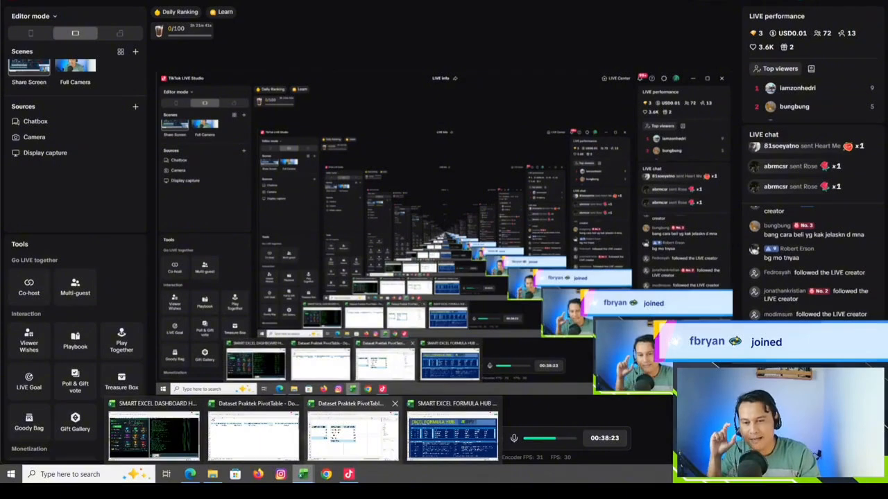
left_click(352, 435)
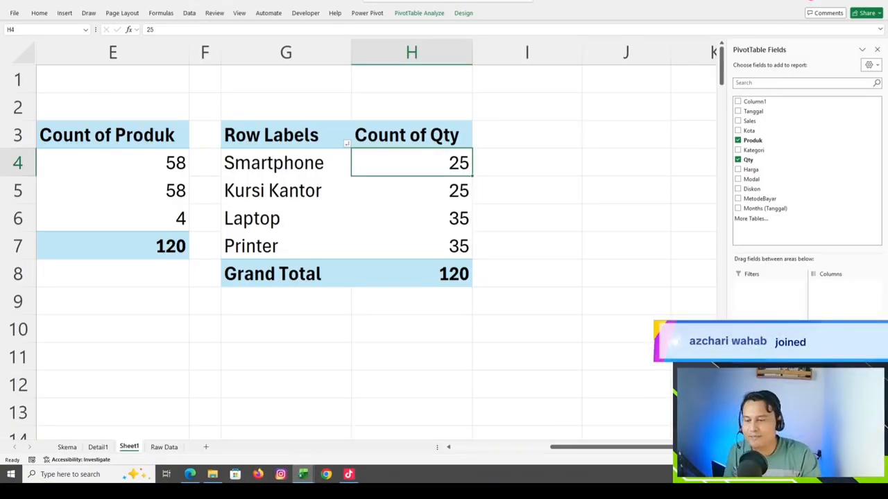
left_click_drag(271, 135, 451, 274)
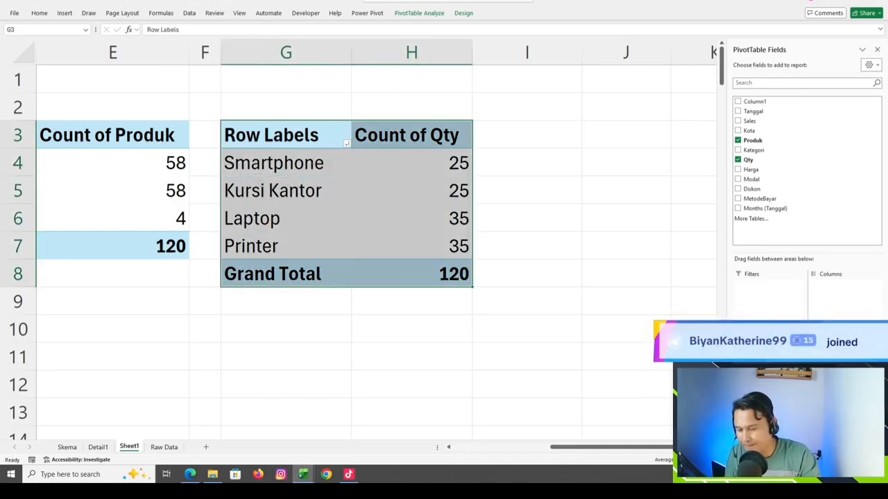
key("ctrl+c")
left_click_drag(581, 52, 499, 52)
left_click(542, 134)
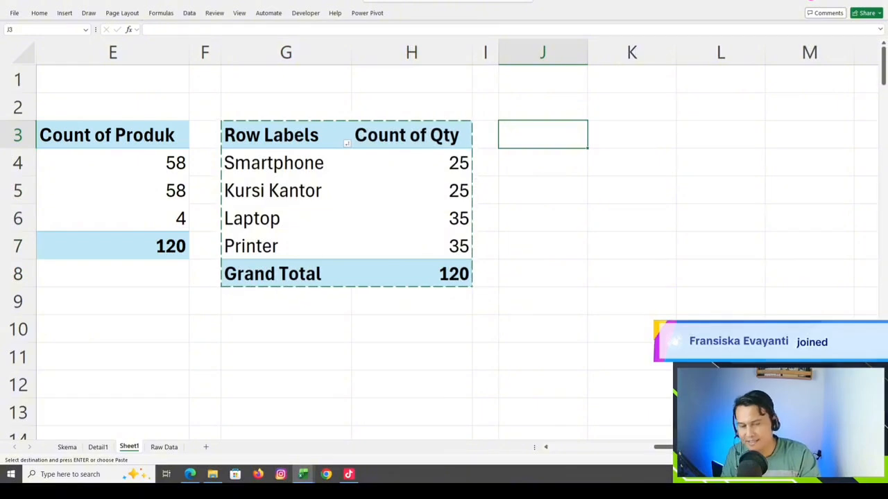
key("ctrl+v")
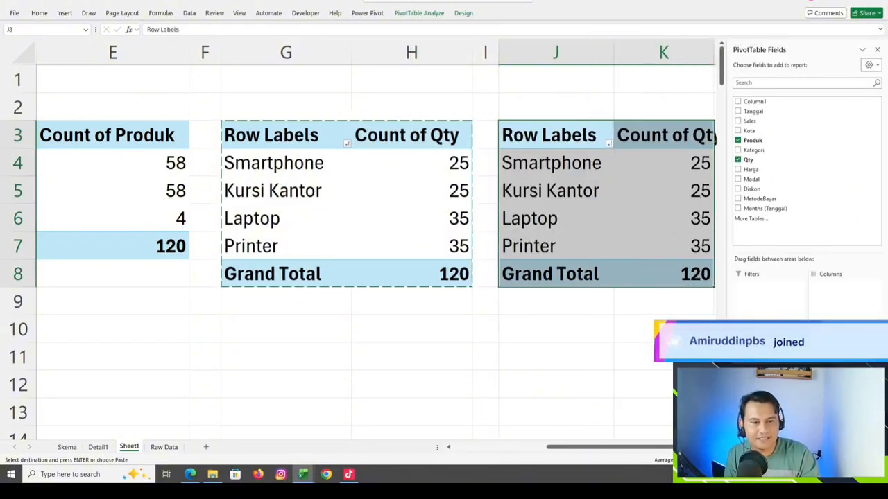
Clear Produk and Qty from the copied PivotTable at J3 and add Produk as its row labels.
scroll(374, 229, "right", 4)
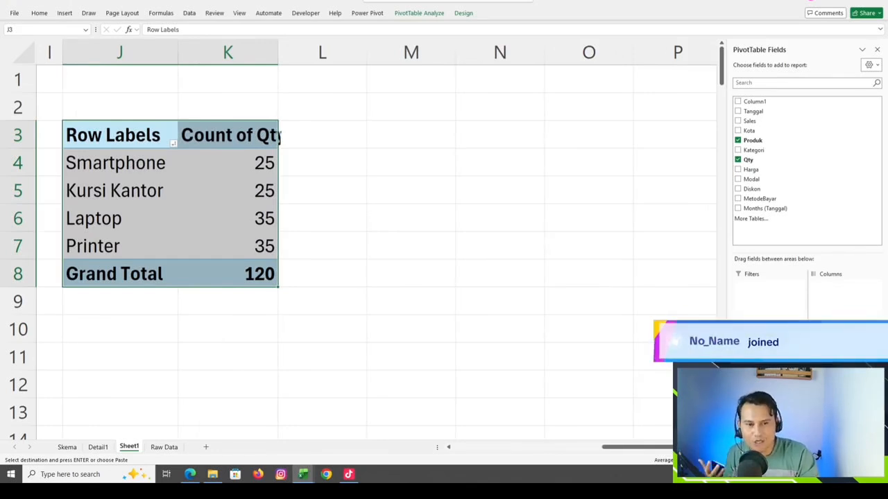
left_click(738, 140)
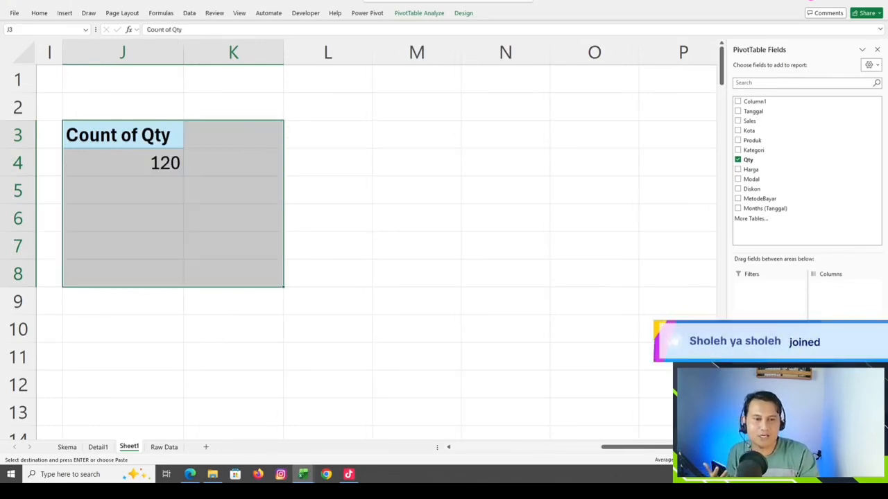
left_click_drag(842, 369, 667, 314)
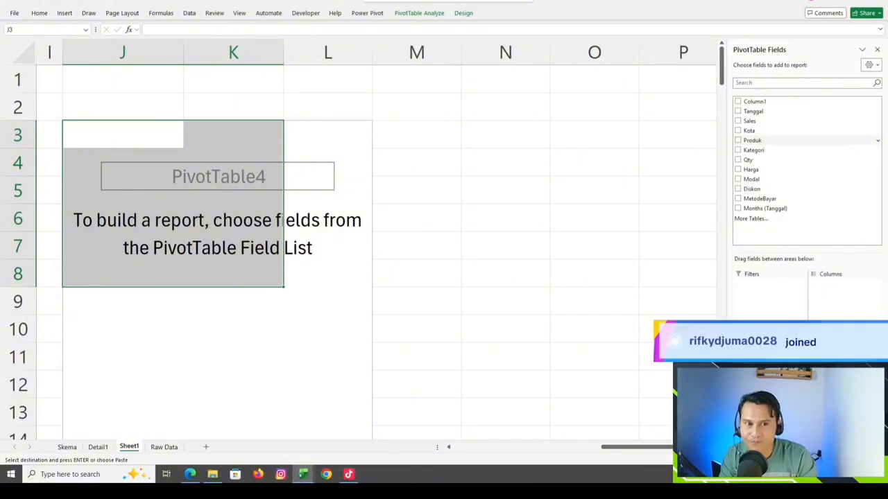
left_click(752, 141)
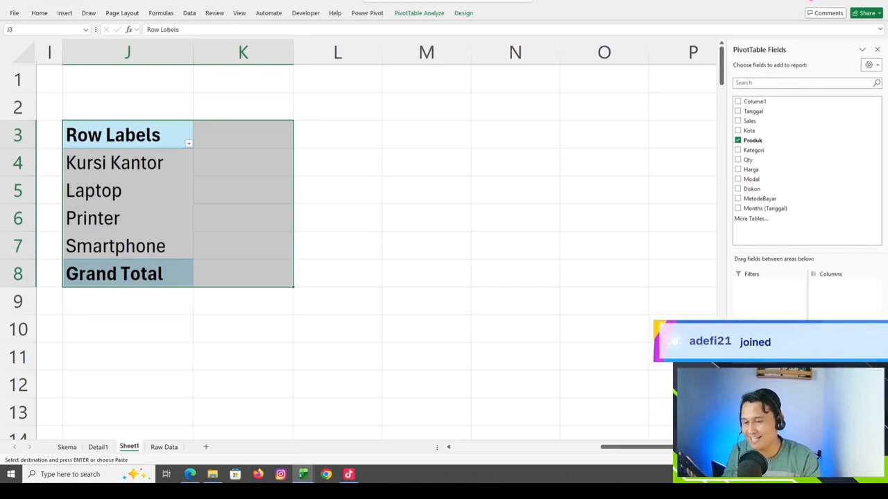
Try Produk as column labels, report filter and counted value in the copied PivotTable, and return it to the row labels.
left_click_drag(769, 376, 844, 294)
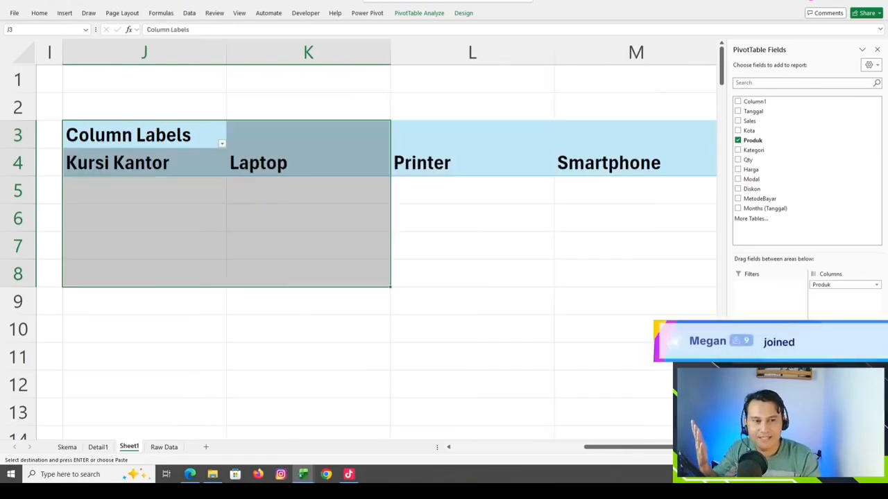
left_click_drag(843, 285, 769, 288)
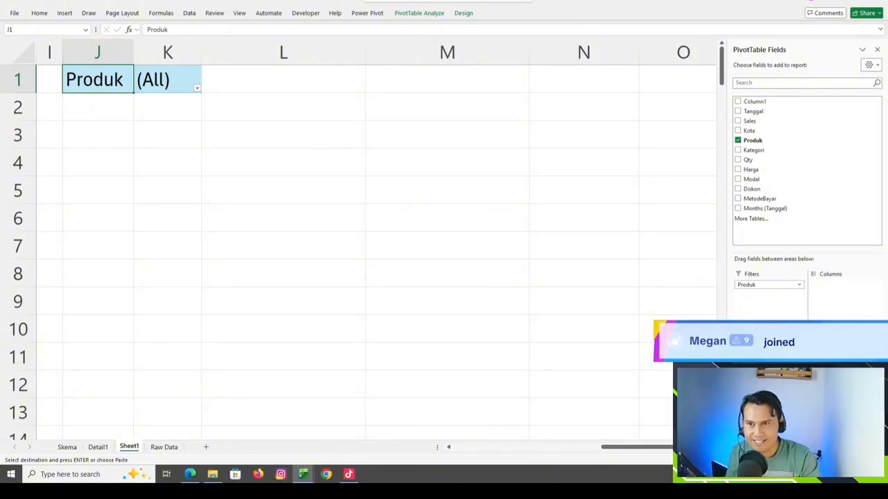
left_click(197, 88)
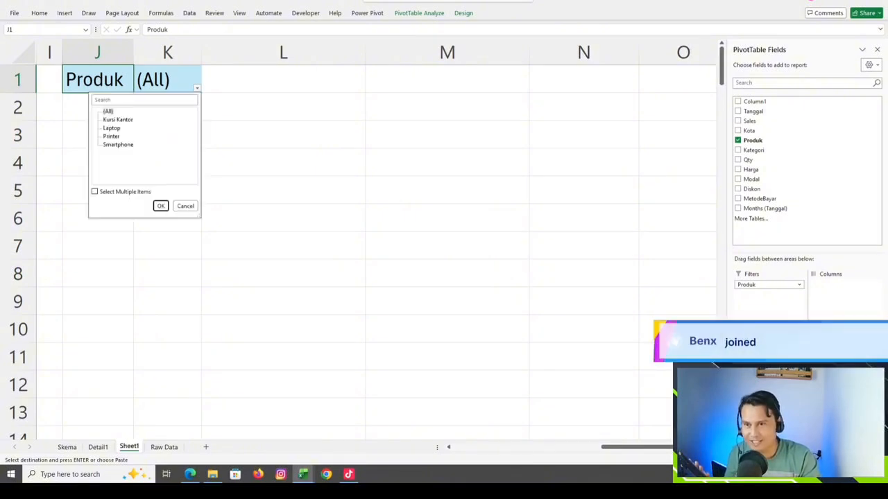
left_click(197, 88)
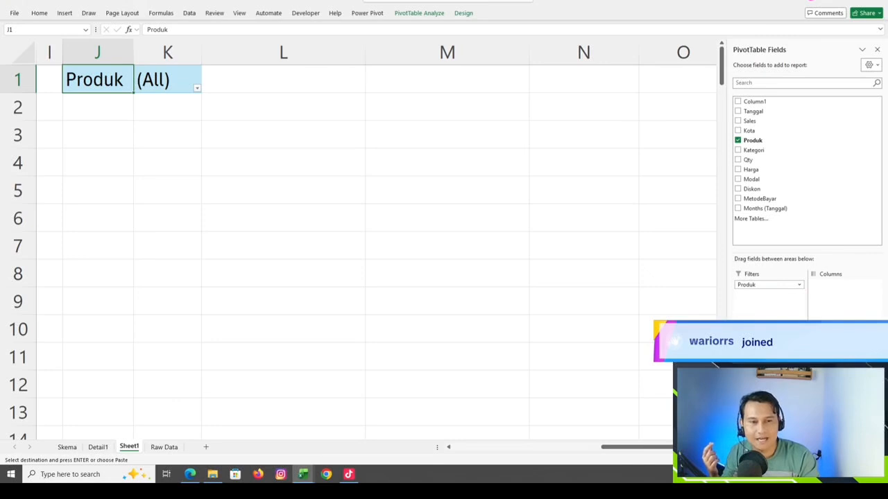
left_click_drag(769, 285, 845, 374)
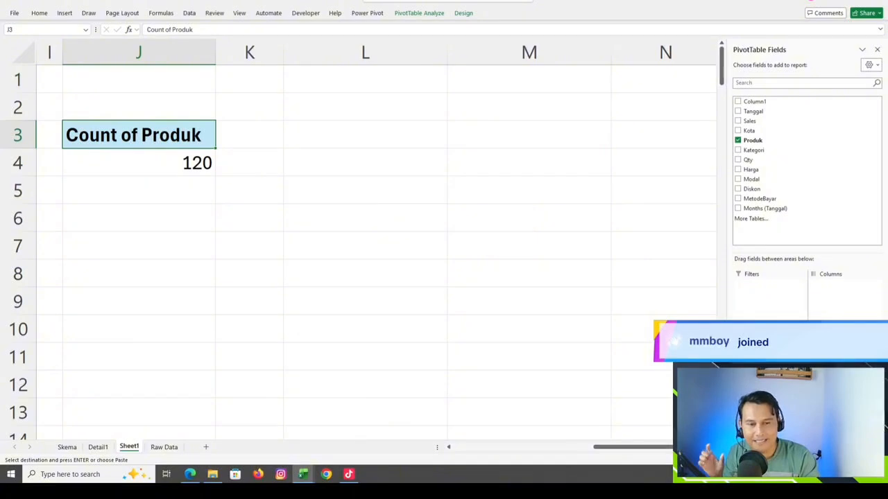
left_click_drag(845, 371, 769, 375)
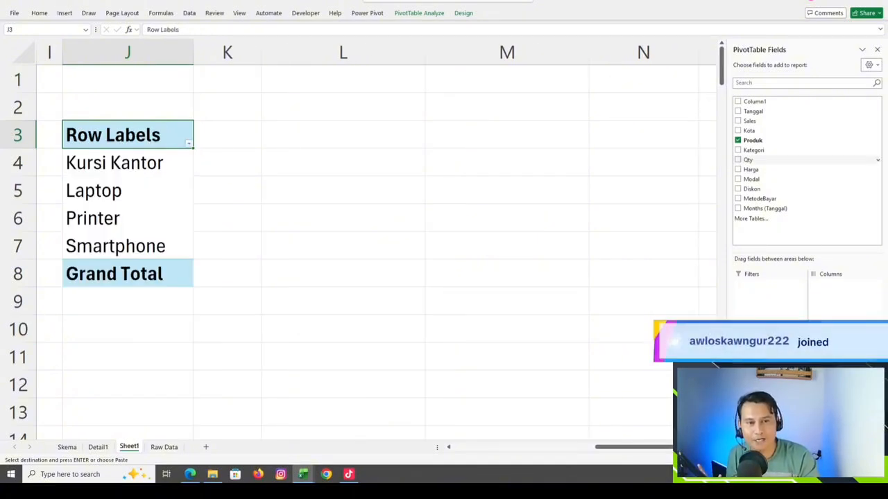
Add Qty as a counted value to the copied PivotTable and inspect the Kursi Kantor and grand total counts.
left_click_drag(749, 160, 845, 373)
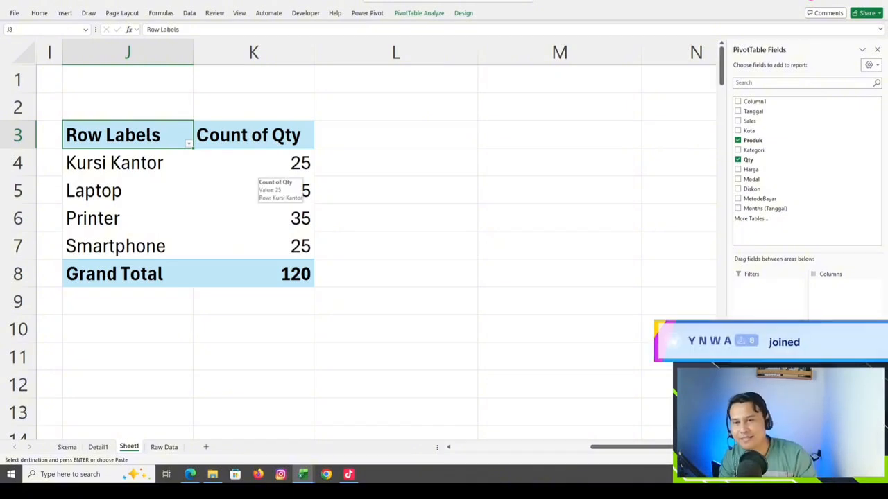
left_click(395, 190)
left_click(269, 164)
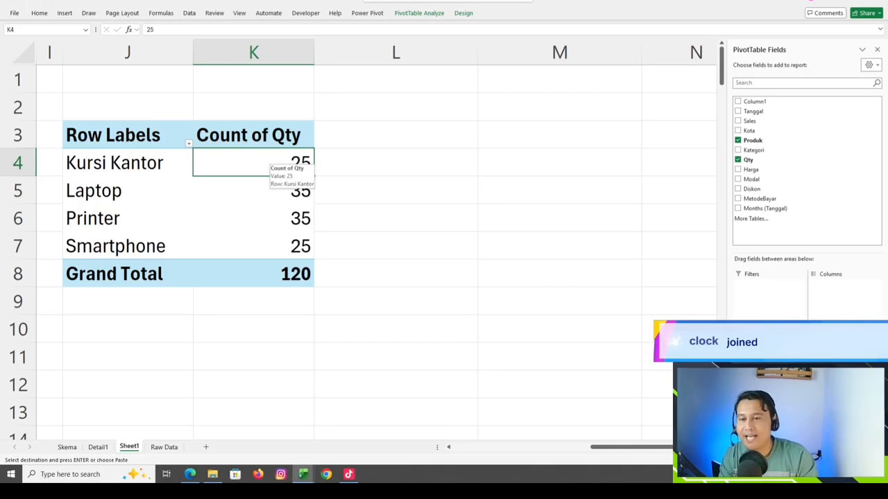
left_click(395, 273)
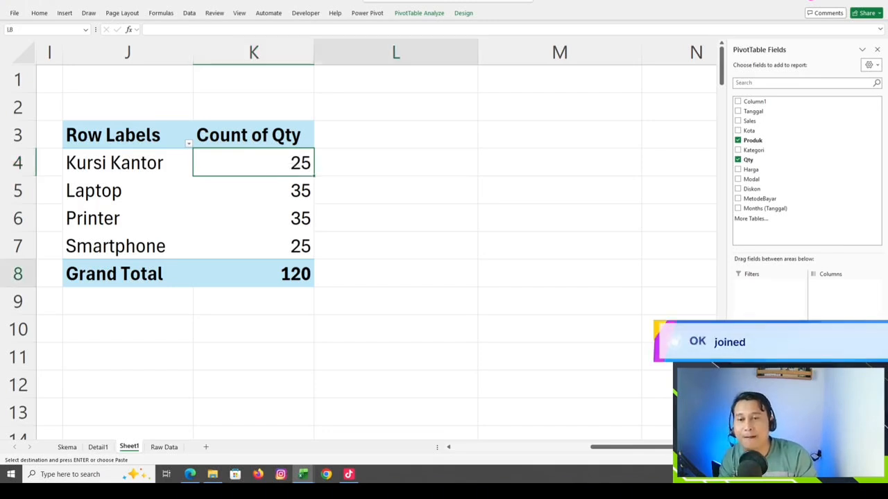
left_click(253, 274)
left_click(254, 163)
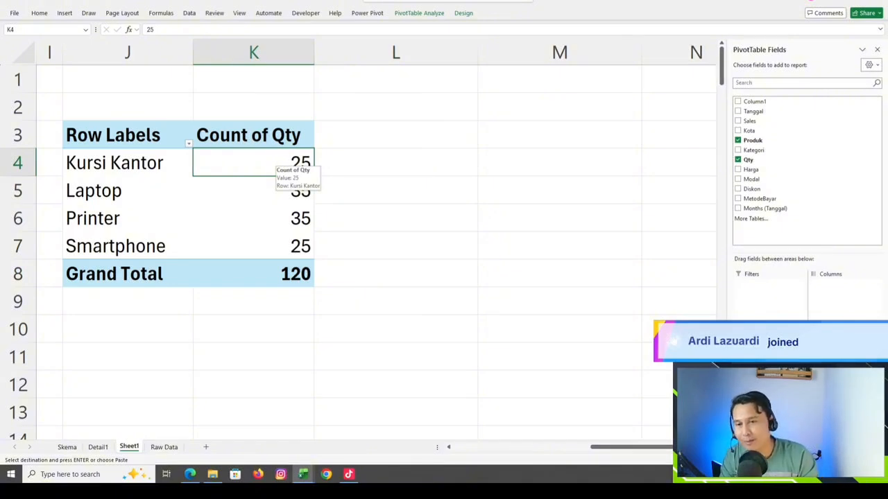
Examine the % of Grand Total calculation option for Count of Qty and compare the Kursi Kantor count with the grand total.
right_click(260, 165)
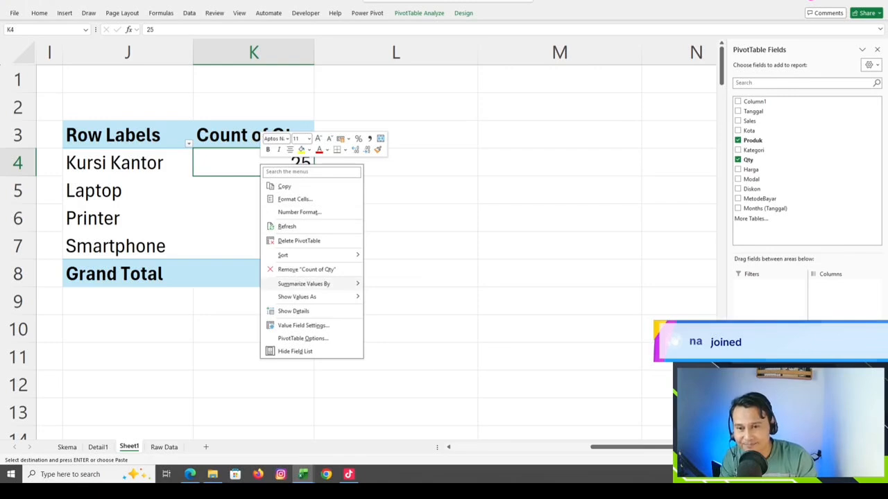
mouse_move(305, 284)
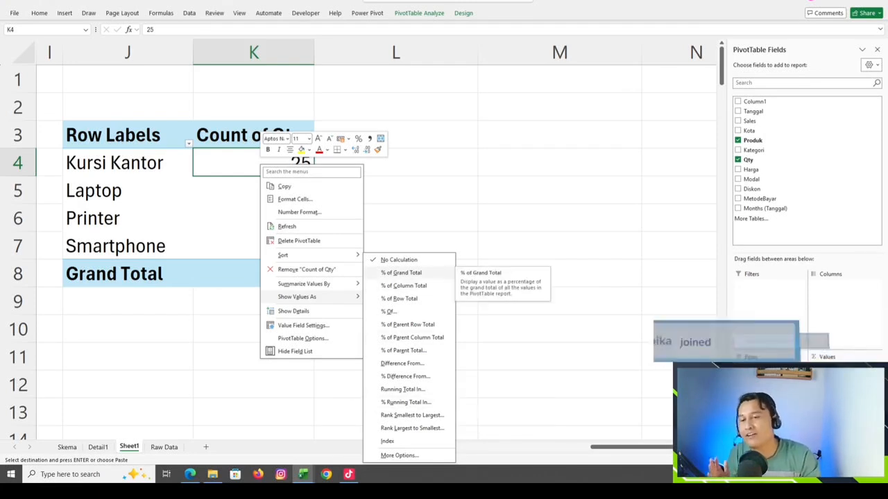
left_click(401, 273)
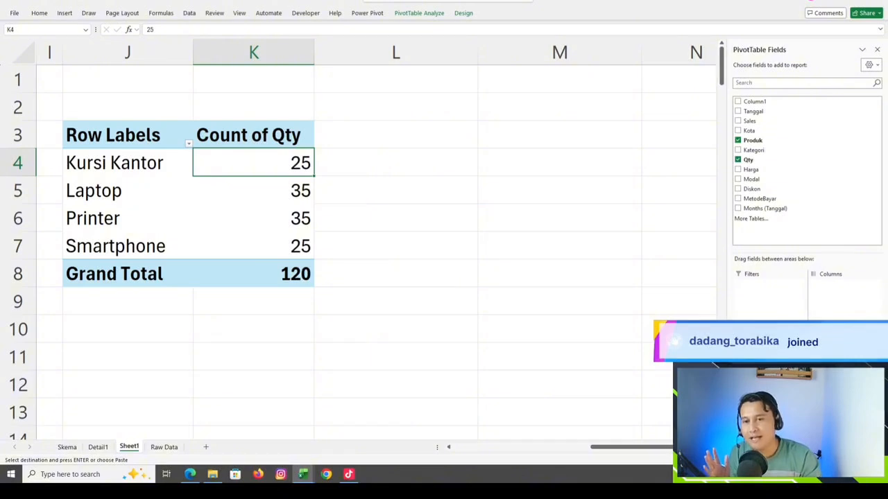
left_click(281, 273)
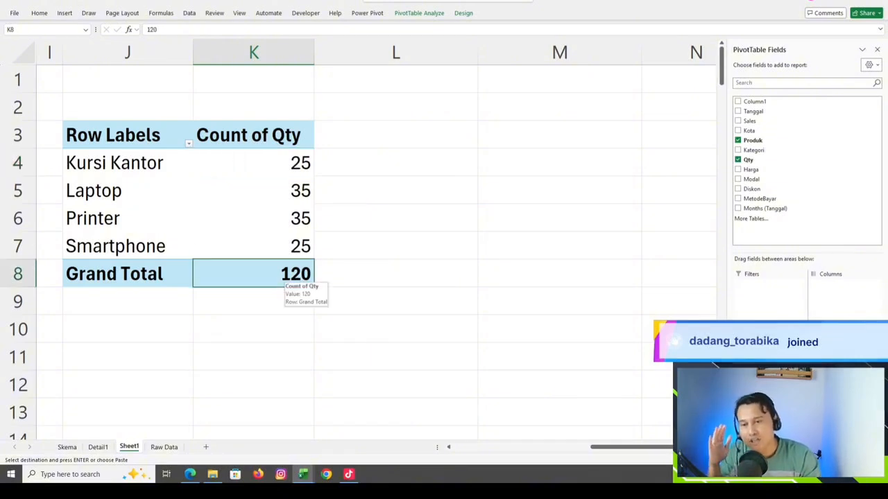
left_click(295, 164)
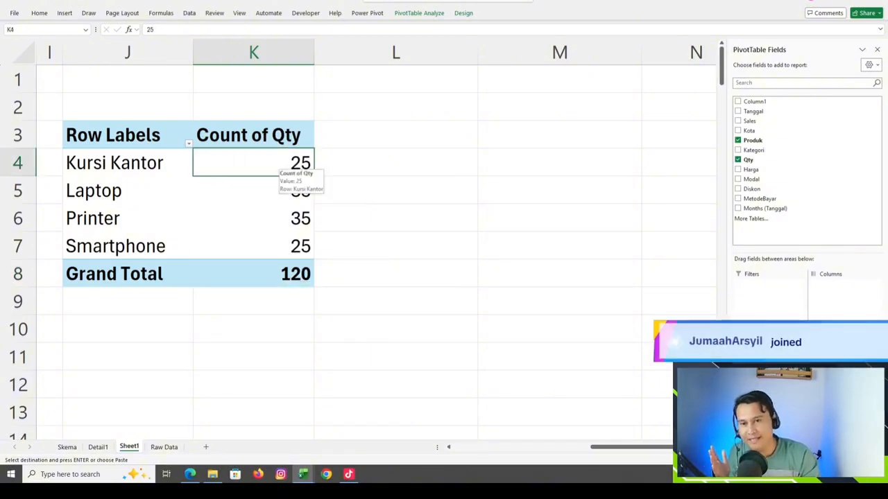
left_click(270, 273)
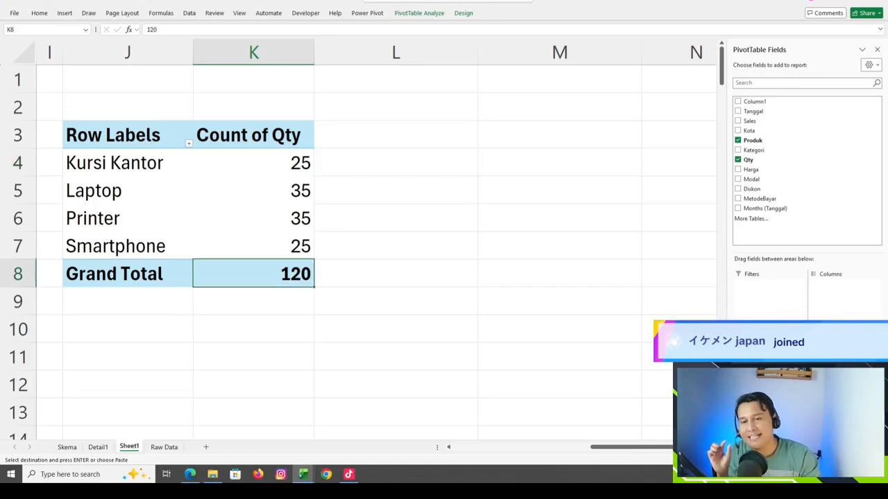
Show Count of Qty in the copied PivotTable as % of Grand Total.
left_click(293, 162)
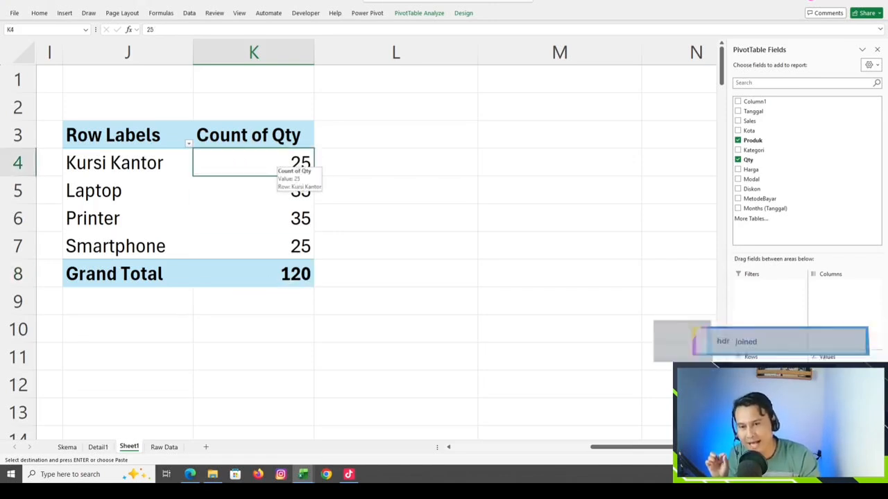
right_click(283, 167)
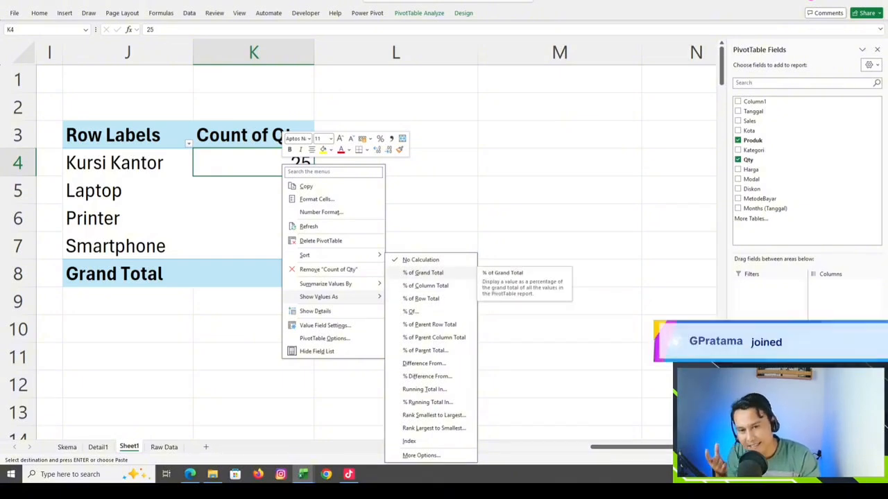
left_click(423, 273)
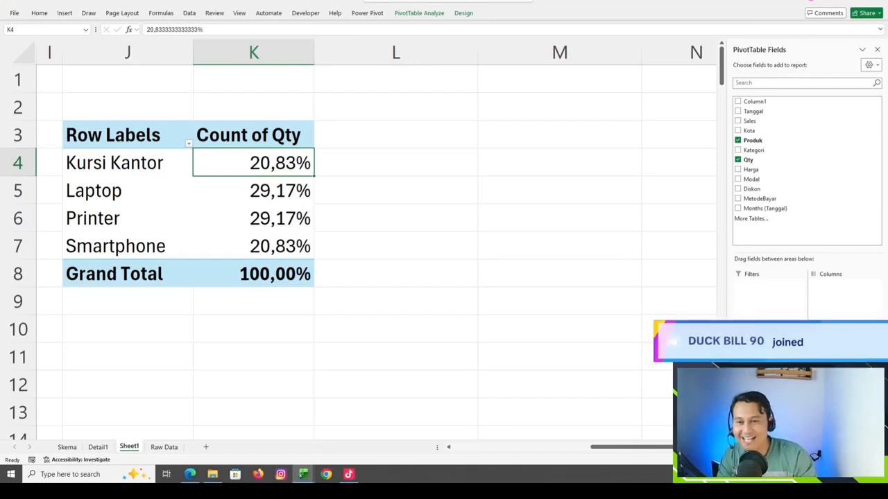
Return Count of Qty to No Calculation so it shows plain counts.
right_click(243, 166)
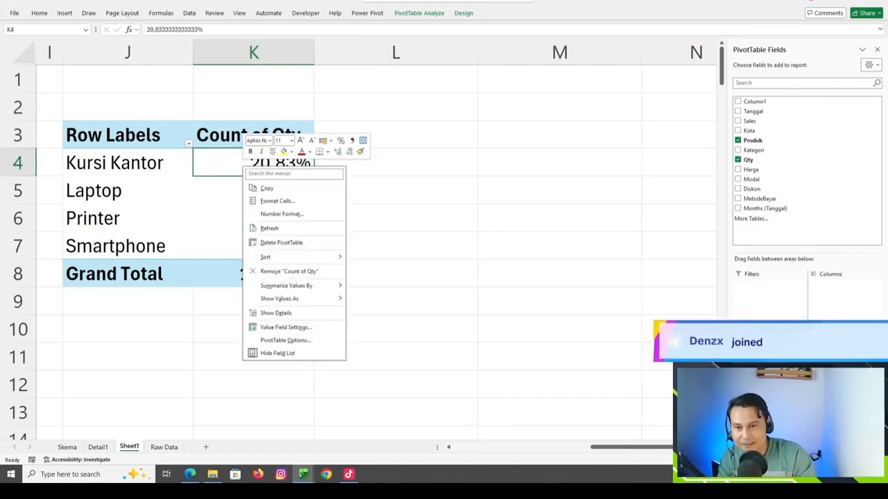
mouse_move(291, 298)
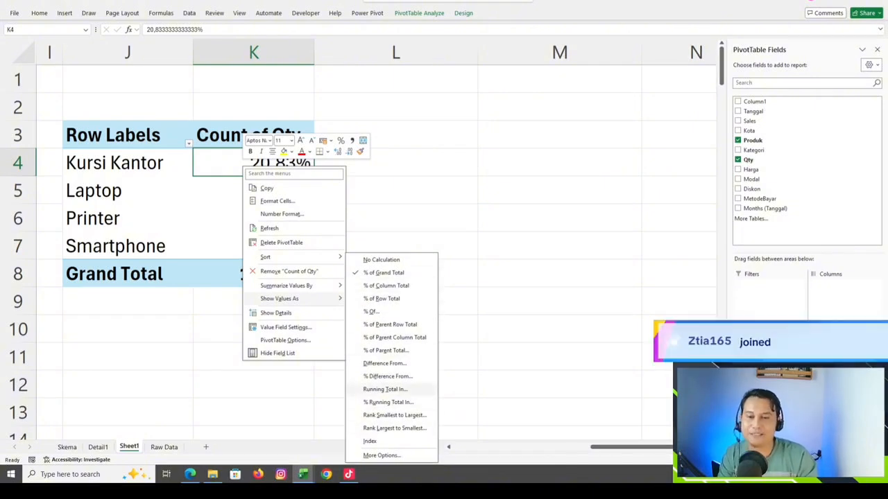
left_click(382, 259)
left_click(395, 273)
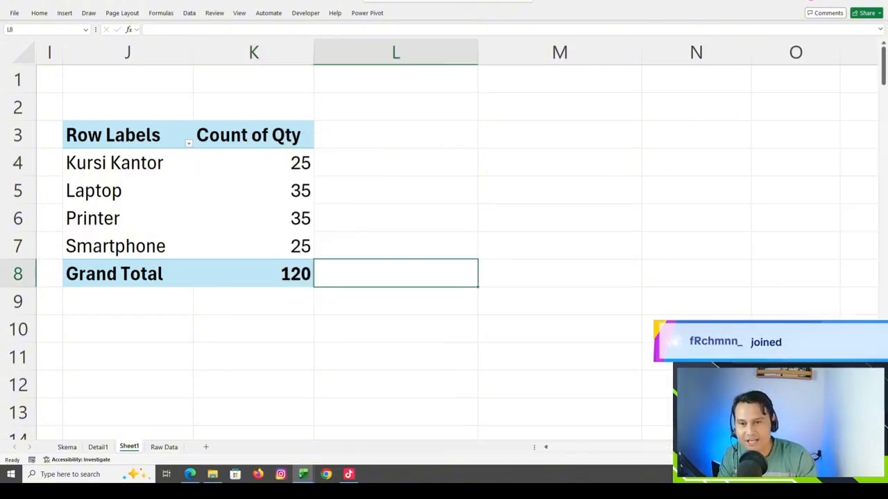
Add Qty a second time as a counted value and compare both Kursi Kantor counts.
left_click(282, 189)
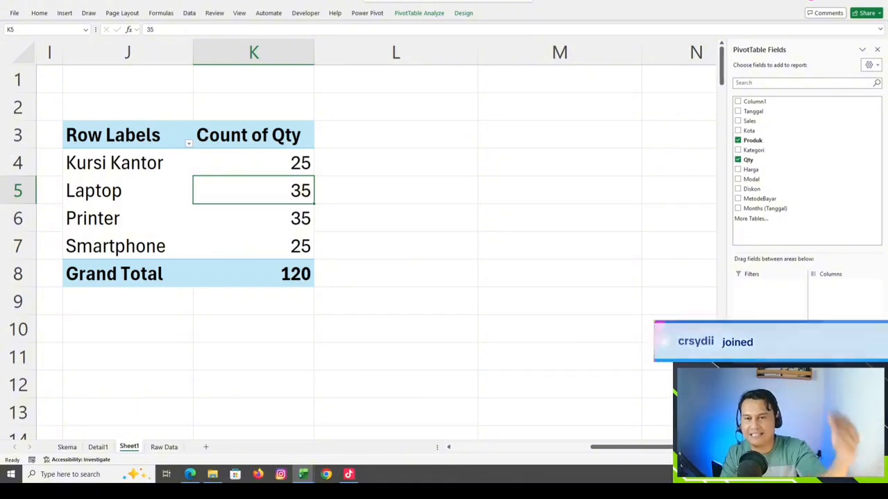
left_click(254, 162)
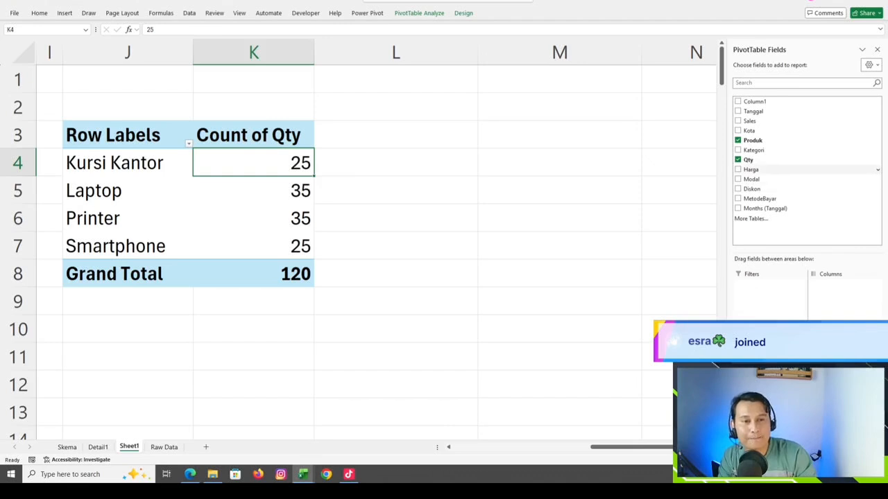
left_click_drag(749, 160, 841, 388)
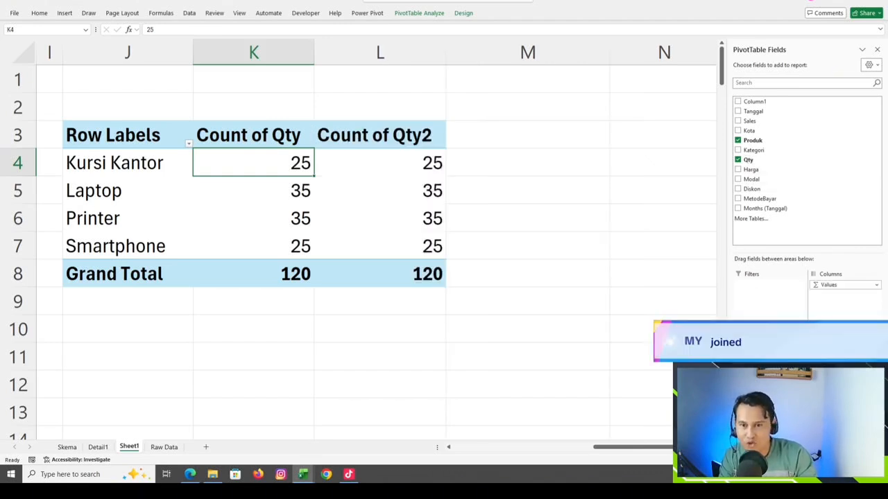
left_click(405, 160)
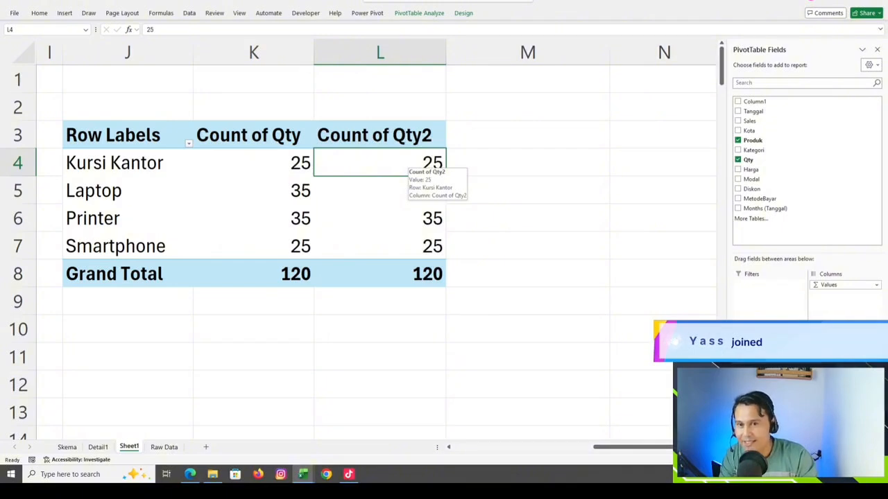
left_click(268, 156)
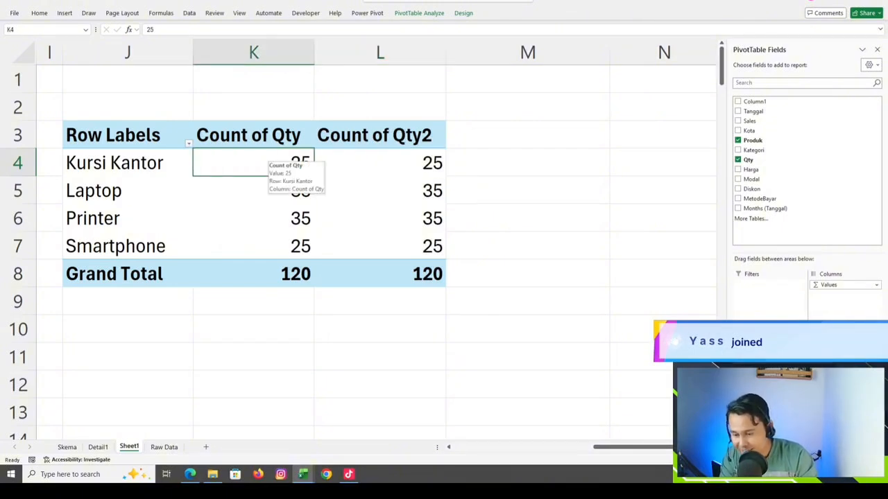
Show the second Qty count column as % of Grand Total.
left_click(399, 165)
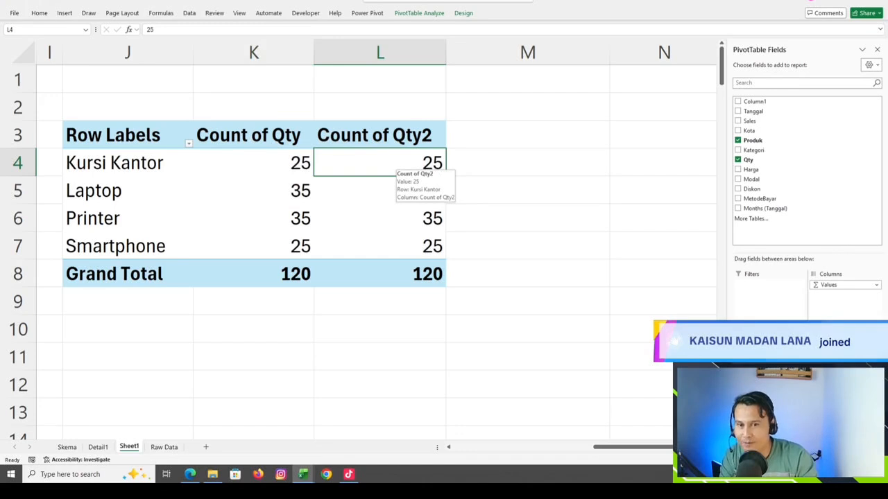
right_click(405, 163)
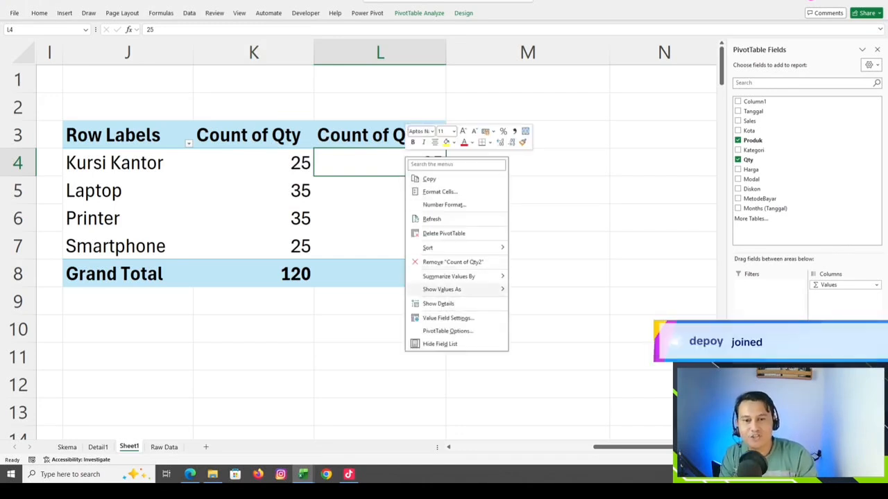
mouse_move(444, 289)
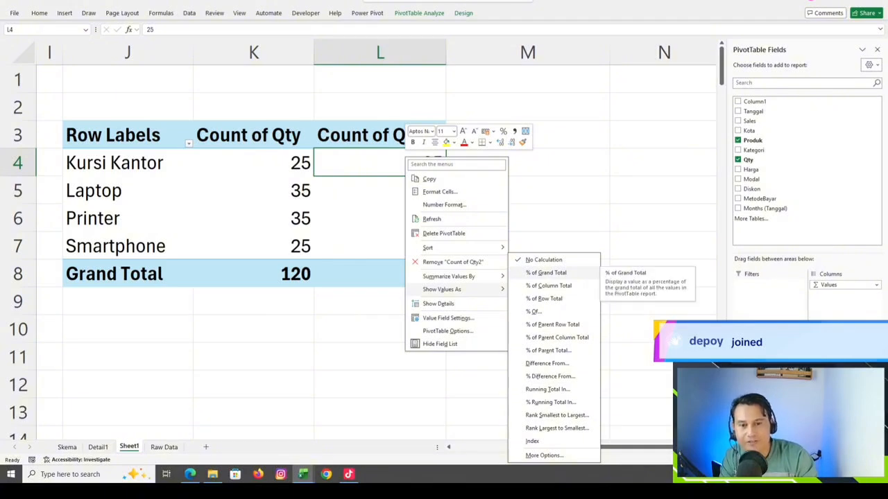
left_click(546, 272)
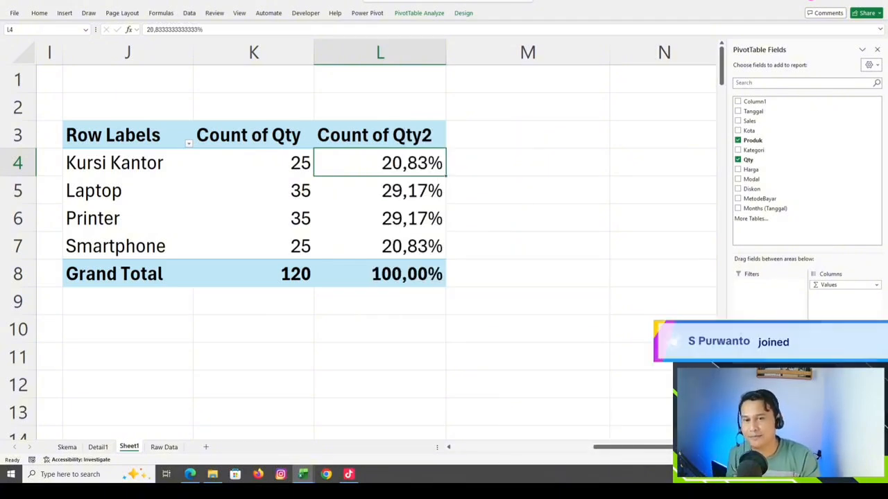
Rename the second Qty count field as Persentase in its value field settings.
left_click(360, 140)
double_click(361, 140)
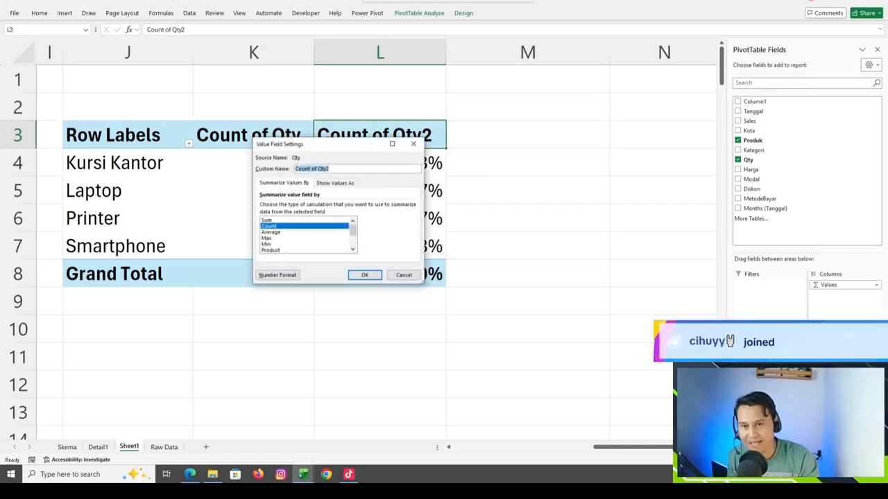
type("Per")
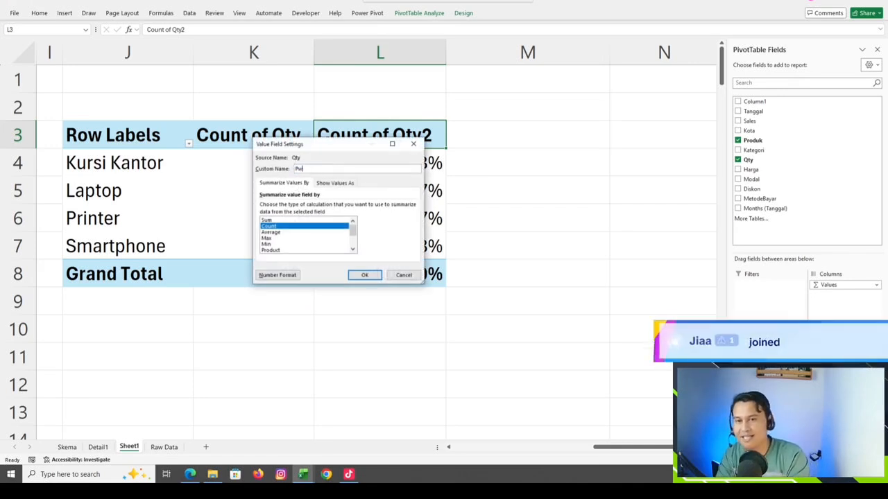
key("BackSpace")
key("BackSpace")
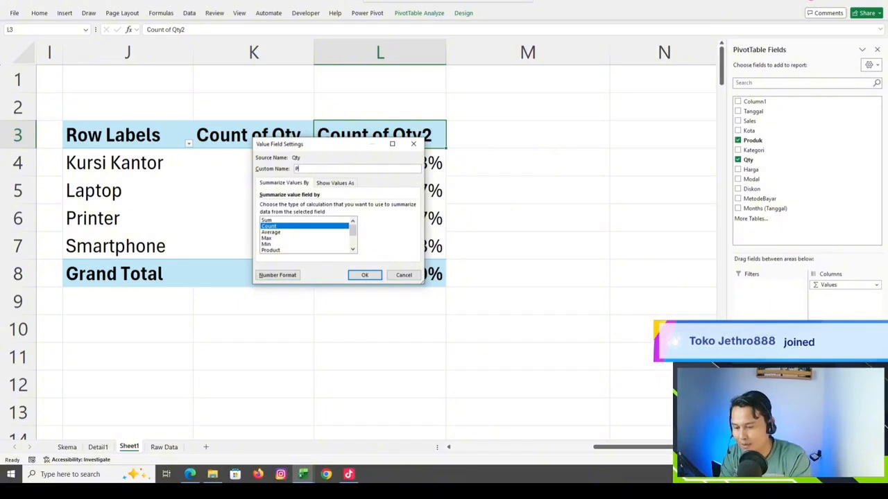
type("Perse")
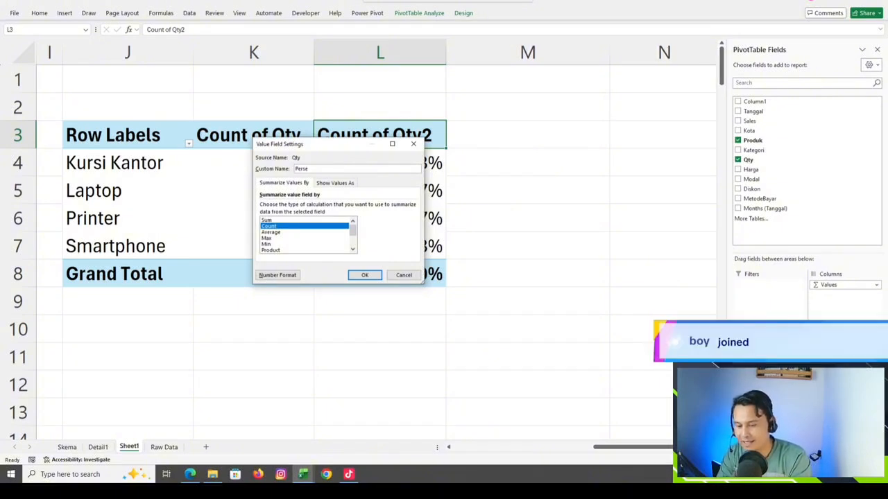
type("ntase")
key("Return")
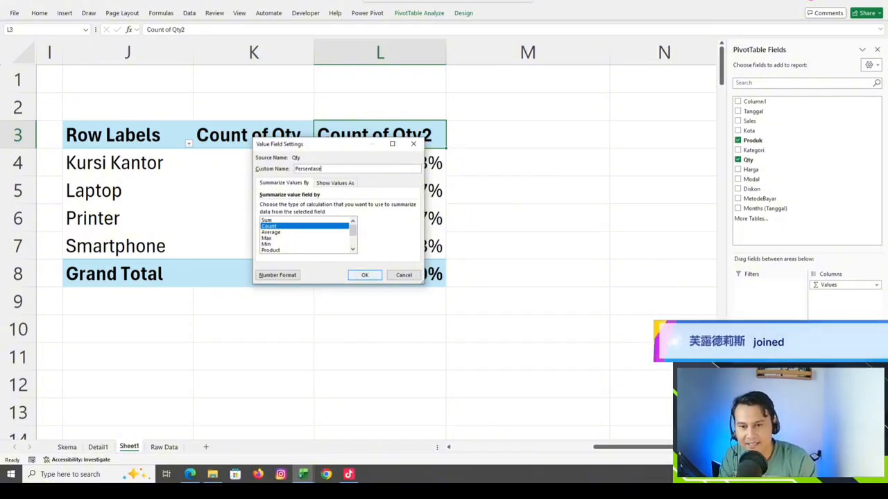
Rename the Count of Qty field as Jumlah Produk Terjual in its value field settings.
double_click(253, 135)
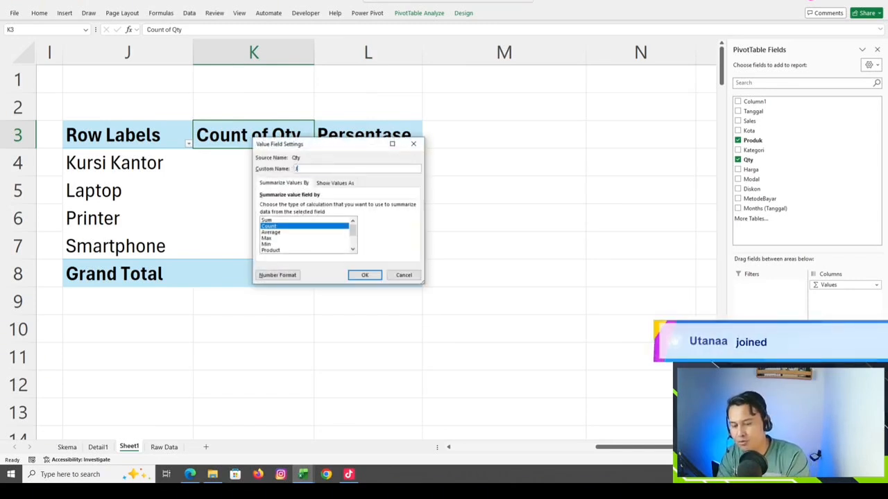
type("Jumlah ")
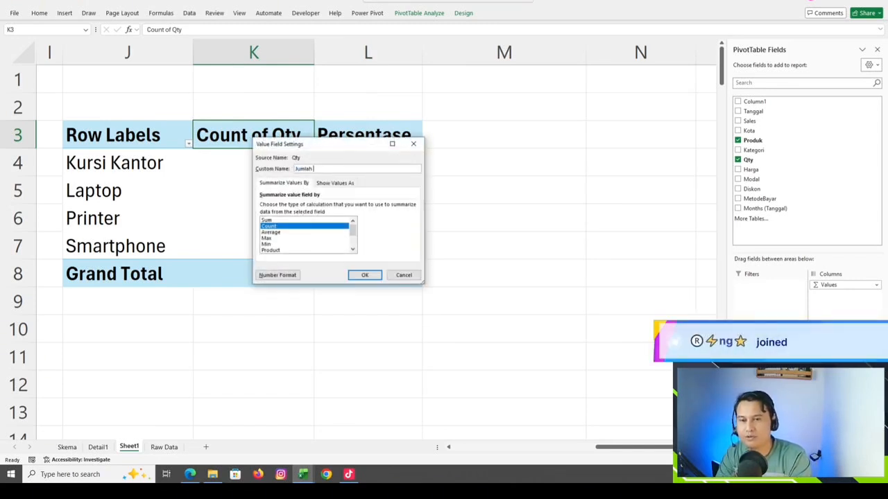
type("Produ")
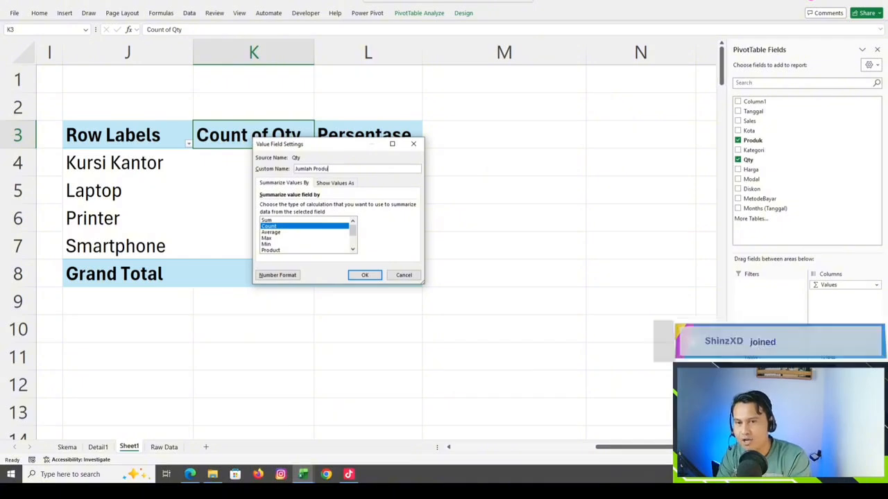
type("k Terjual")
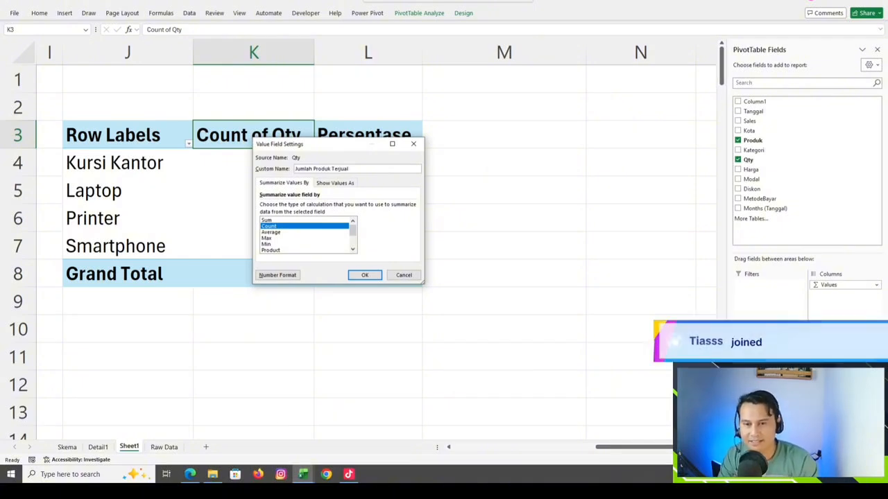
key("Return")
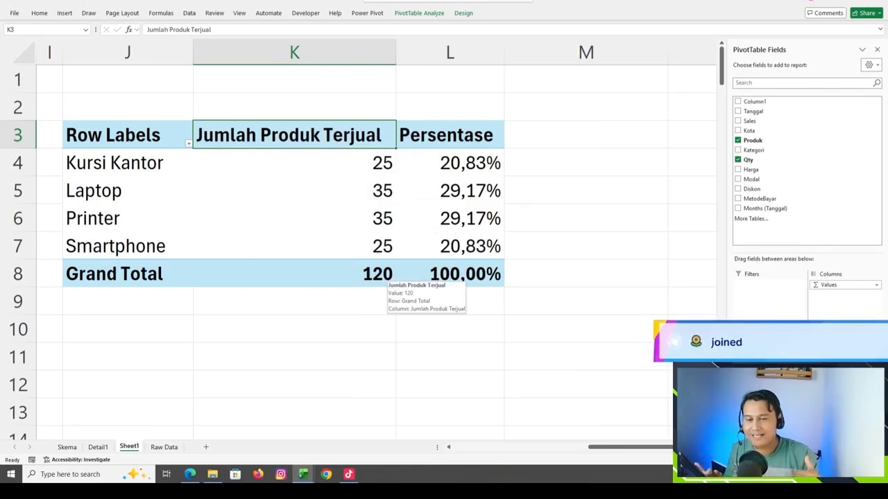
Check the live chat in TikTok LIVE Studio and return to the Dataset Praktek PivotTable workbook in Excel.
left_click(348, 475)
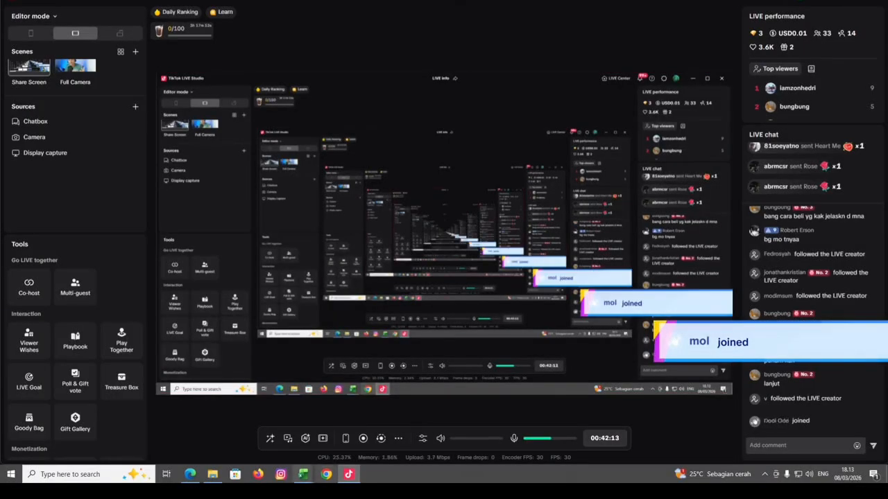
mouse_move(303, 474)
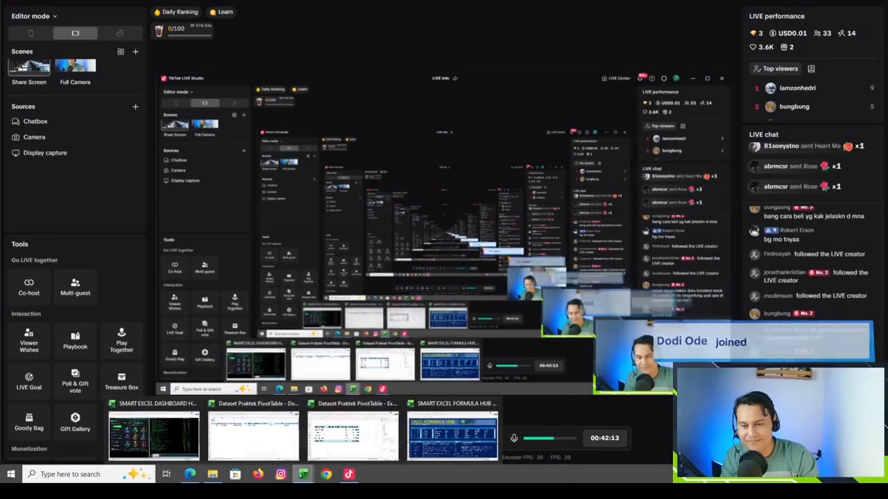
left_click(355, 432)
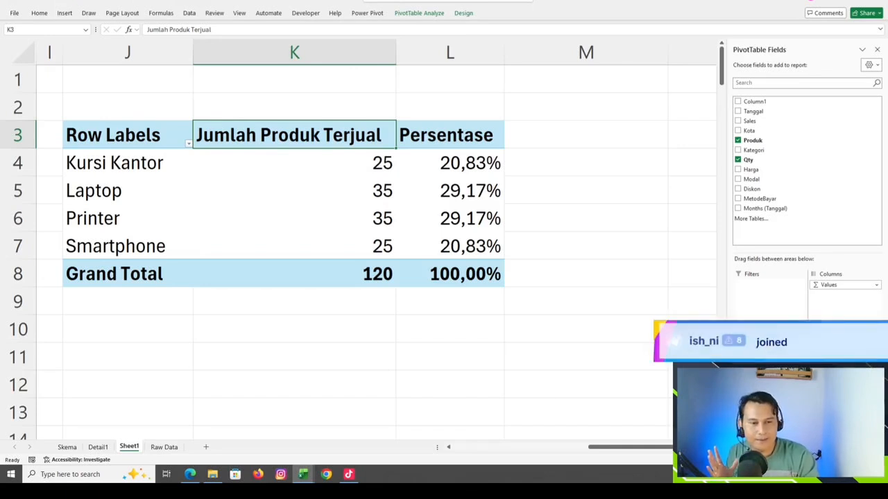
Clear all fields from the copied PivotTable and rebuild it with Produk as column labels and Qty as a counted value.
key("Delete")
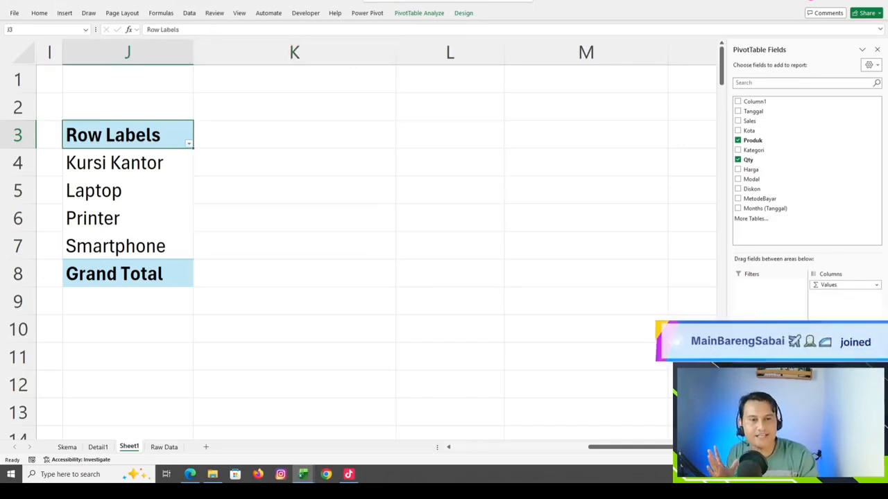
key("Delete")
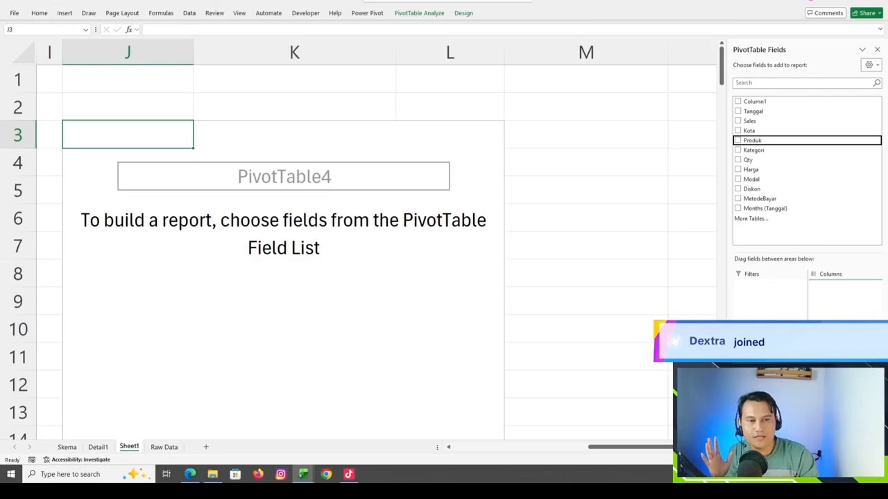
left_click_drag(752, 140, 844, 295)
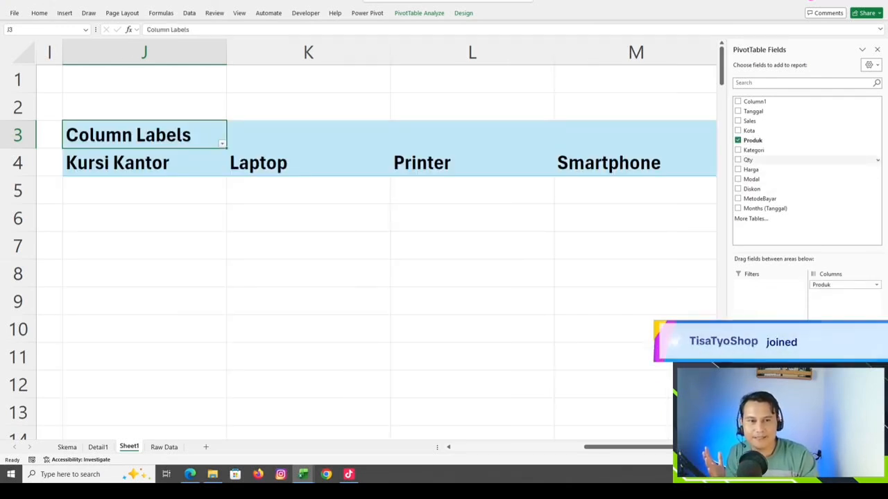
left_click(738, 160)
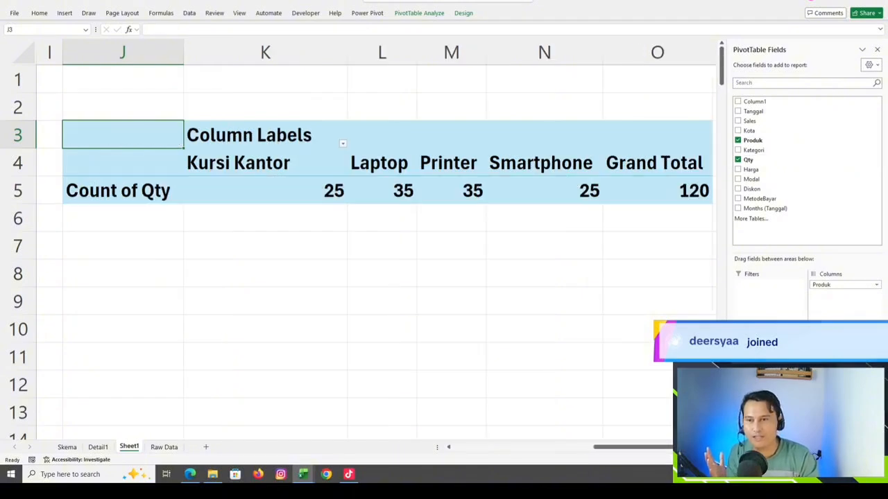
Inspect the grand total, Kursi Kantor and Laptop counts in the column layout of the PivotTable.
scroll(374, 209, "right", 2)
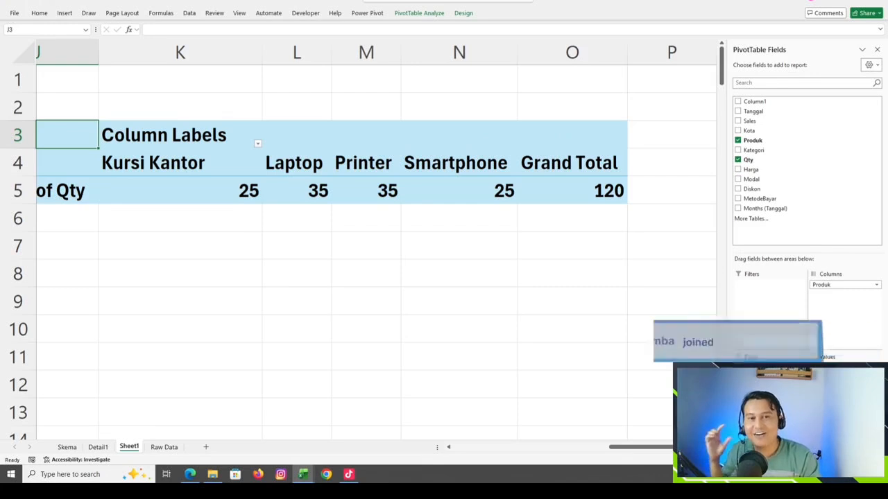
left_click(571, 187)
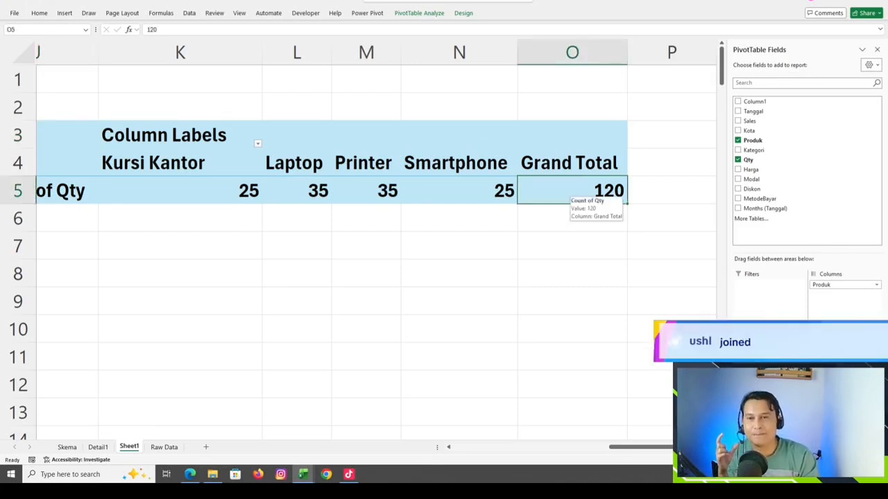
left_click(242, 188)
left_click(307, 186)
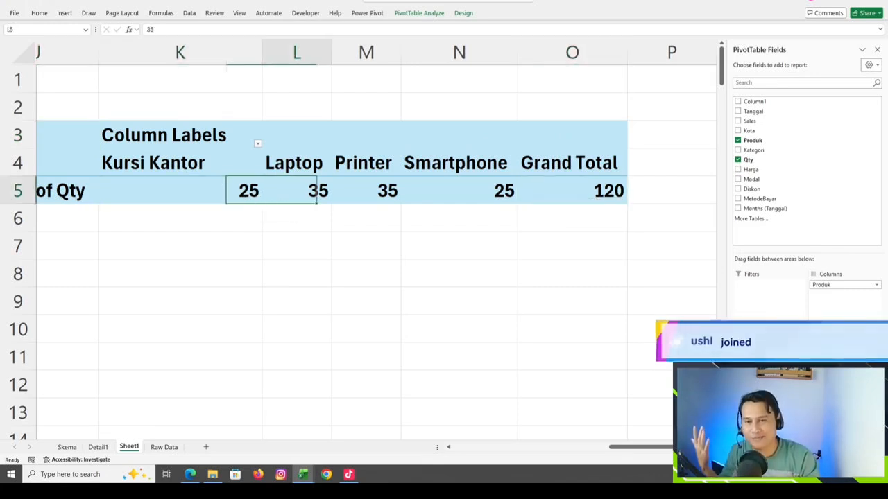
Show the Count of Qty values in the column-layout PivotTable as % of Row Total.
left_click(375, 186)
left_click(233, 182)
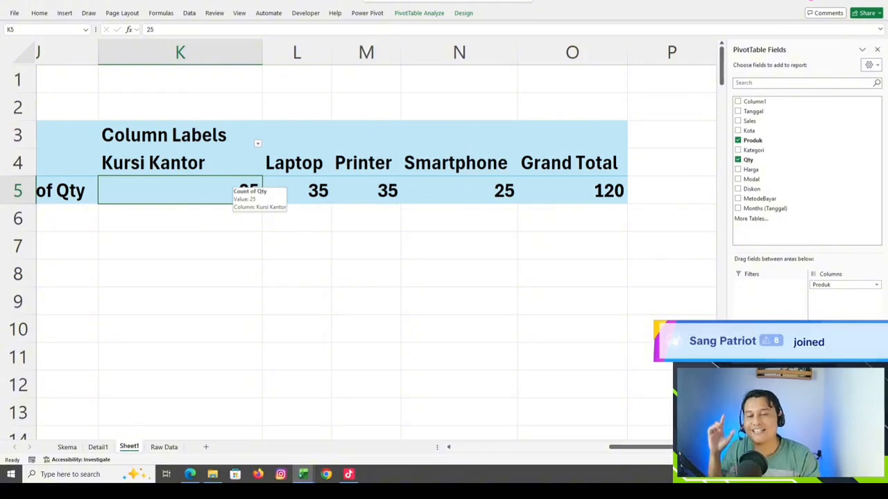
right_click(229, 188)
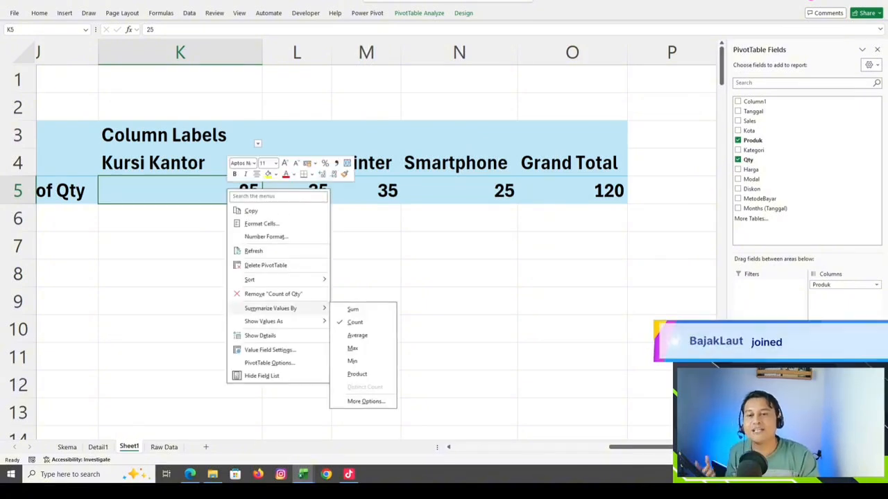
mouse_move(280, 321)
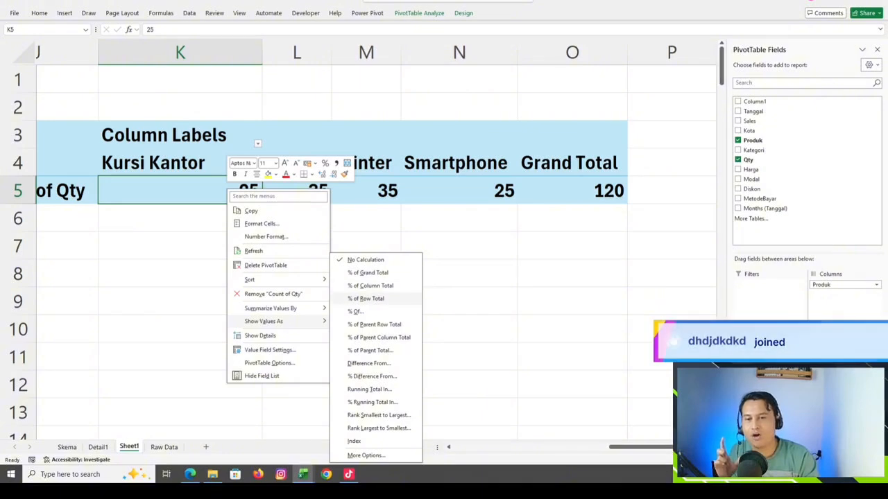
left_click(365, 298)
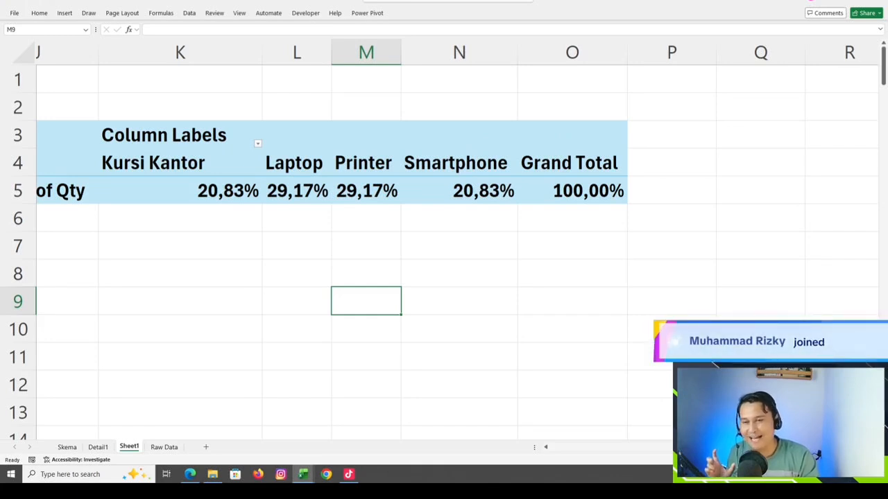
Move the Produk field from column labels to row labels in the percentage PivotTable.
left_click(208, 244)
left_click(214, 195)
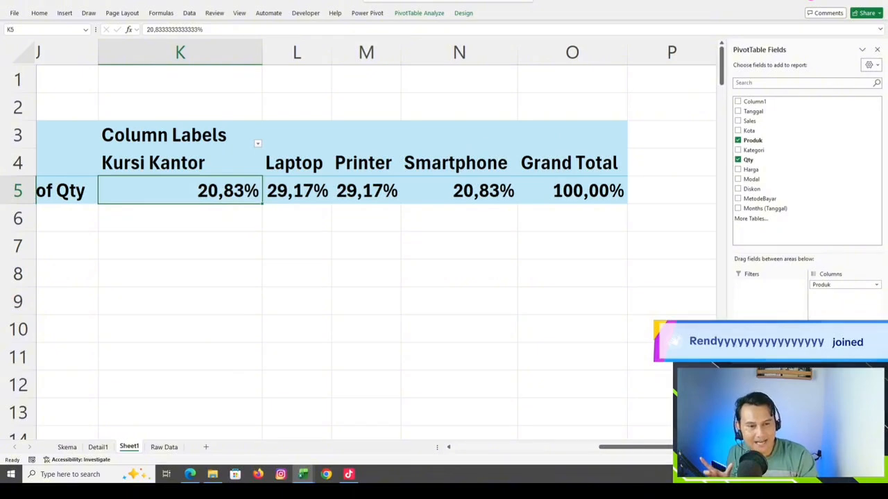
left_click(845, 285)
left_click(845, 285)
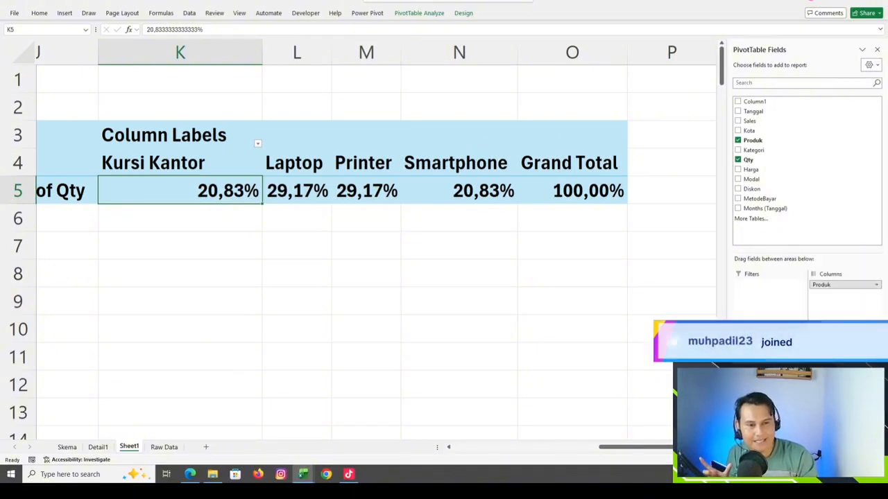
left_click_drag(845, 285, 770, 378)
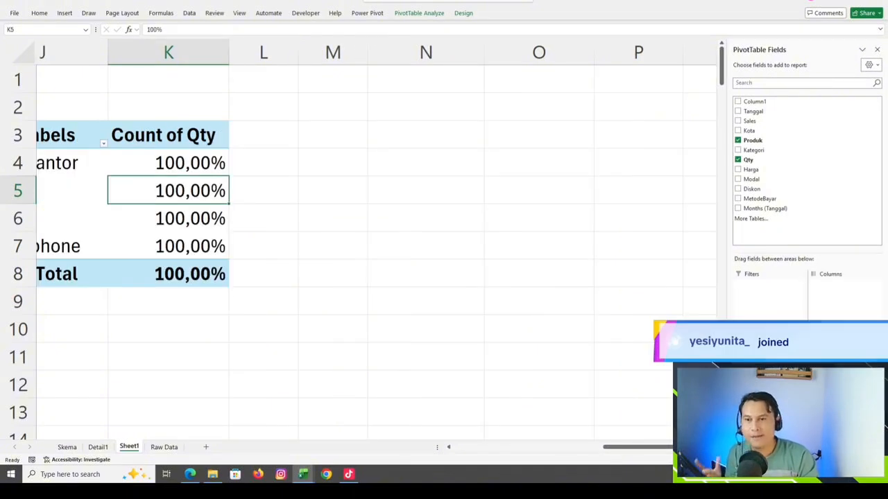
Change the Count of Qty values in the row-layout PivotTable to show as % of Column Total.
right_click(176, 167)
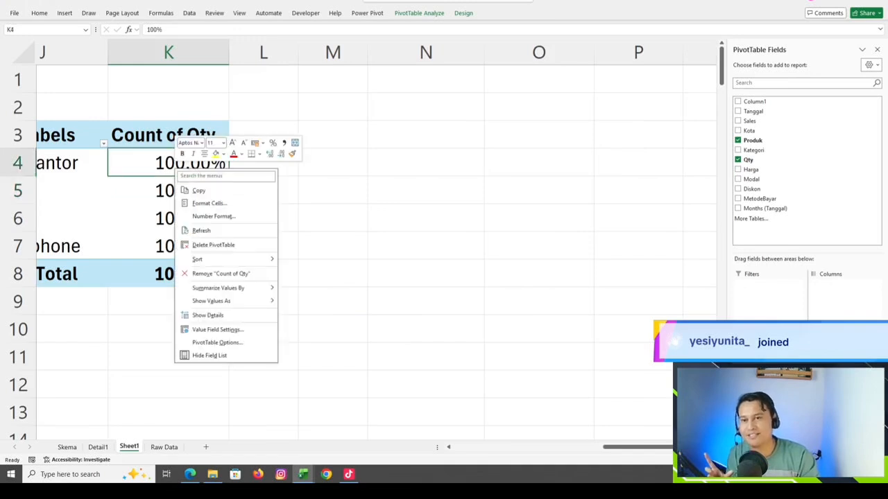
mouse_move(222, 301)
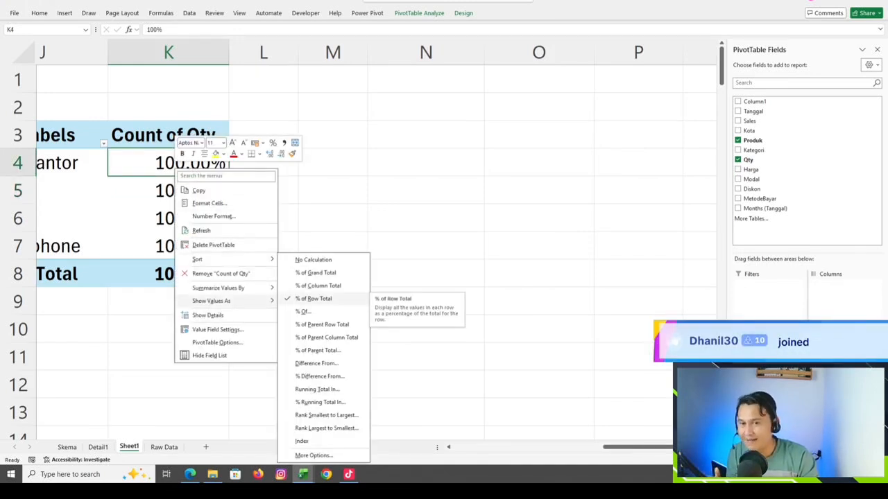
left_click(326, 285)
left_click(332, 273)
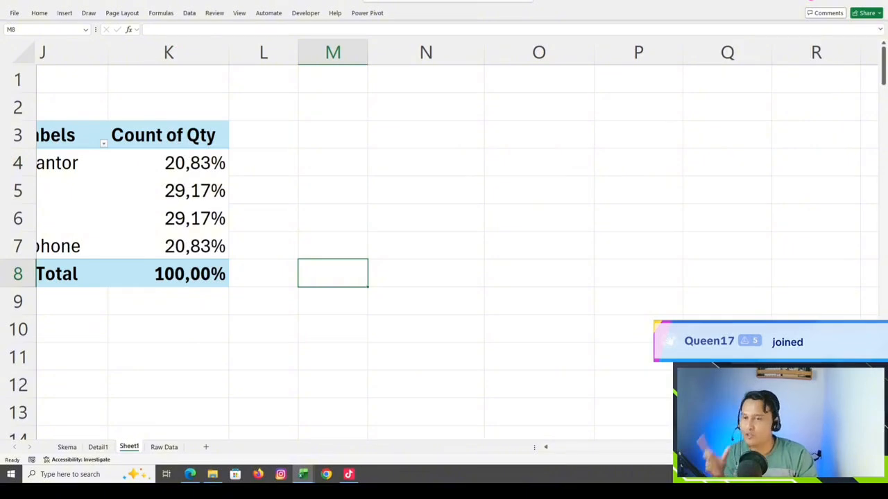
Set the Count of Qty values of the PivotTable to show as % of Grand Total.
left_click(199, 247)
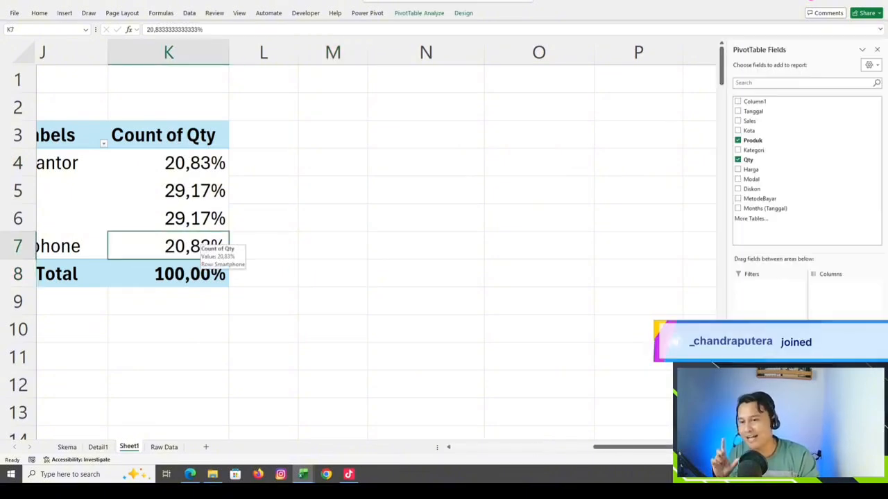
right_click(202, 245)
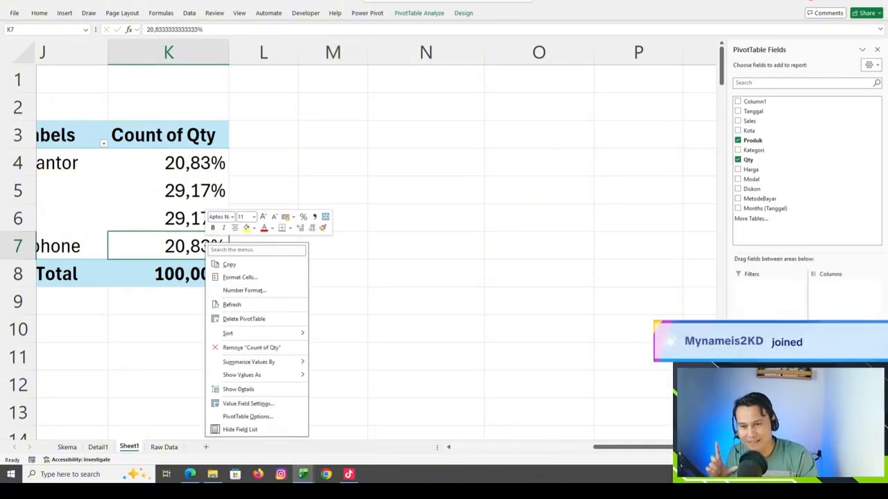
mouse_move(242, 374)
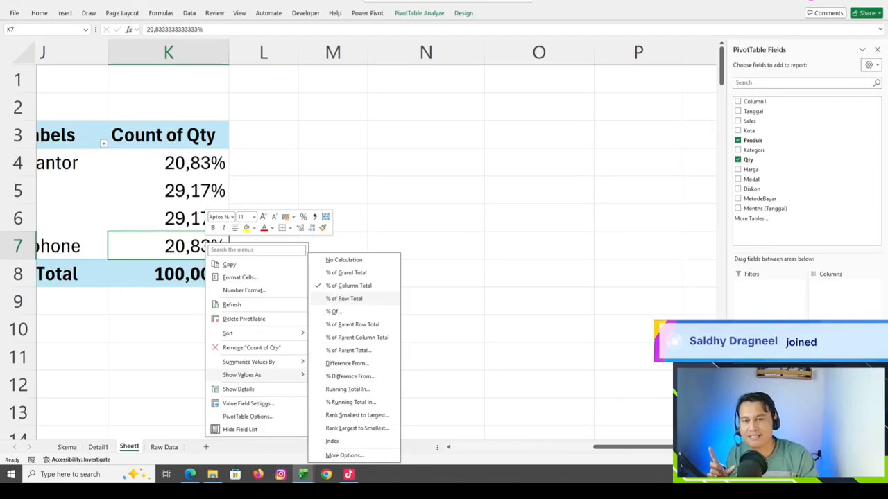
left_click(345, 273)
left_click(333, 273)
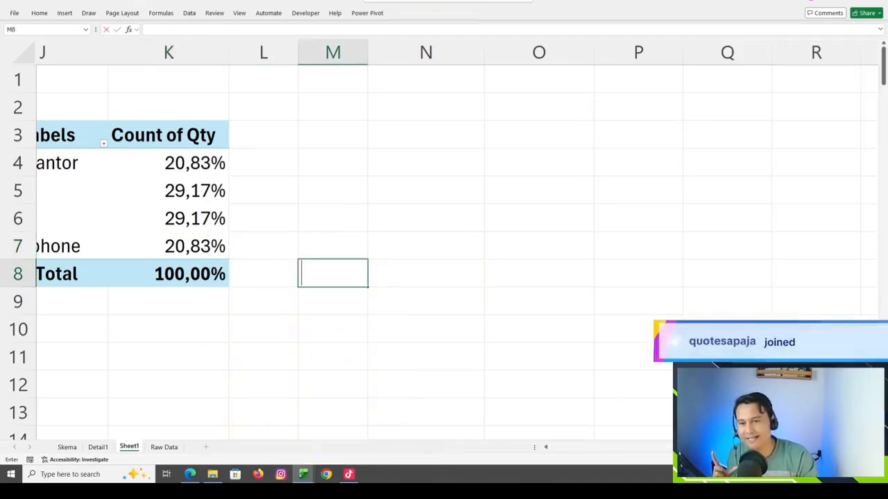
double_click(180, 273)
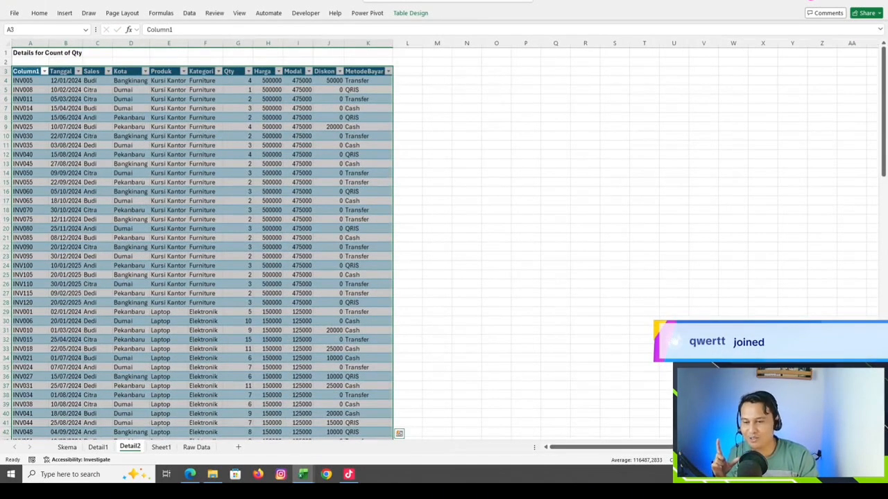
right_click(134, 446)
left_click(161, 318)
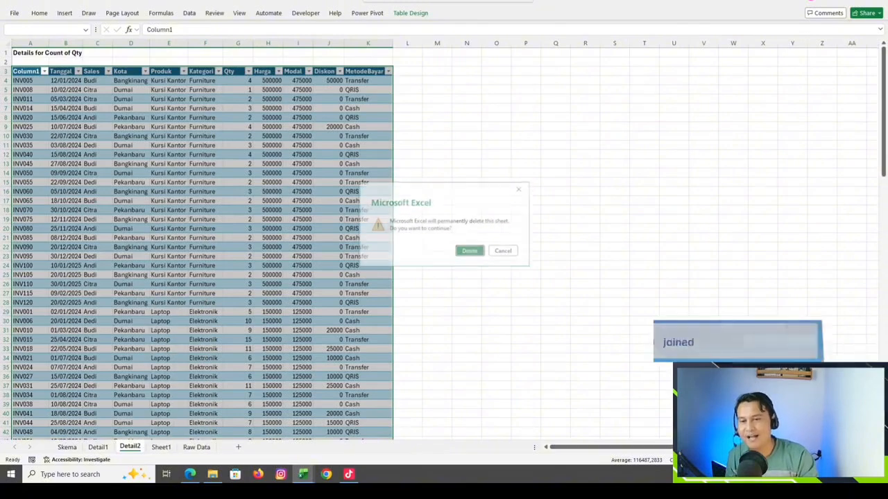
left_click(469, 250)
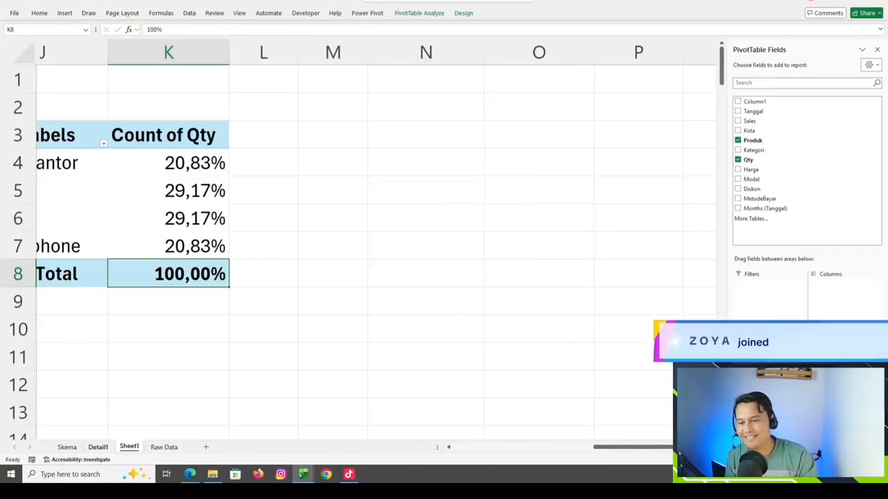
Delete the Detail1 sheet from the workbook and confirm its permanent removal.
right_click(98, 447)
left_click(122, 317)
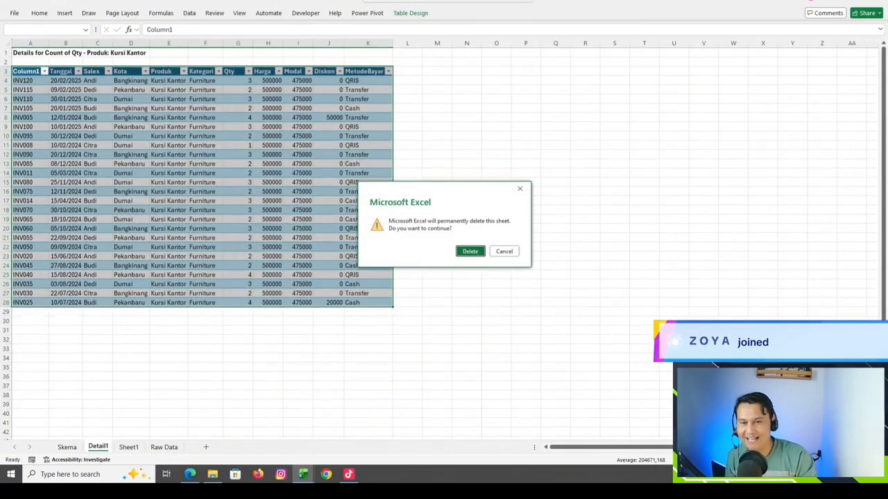
left_click(469, 250)
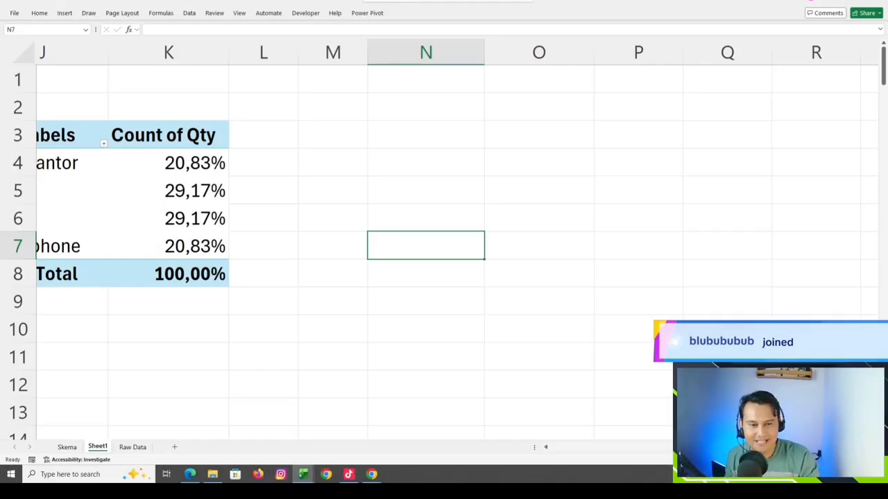
Copy the percentage PivotTable in J3:K8 and paste the copy at cell M3.
scroll(444, 243, "left", 4)
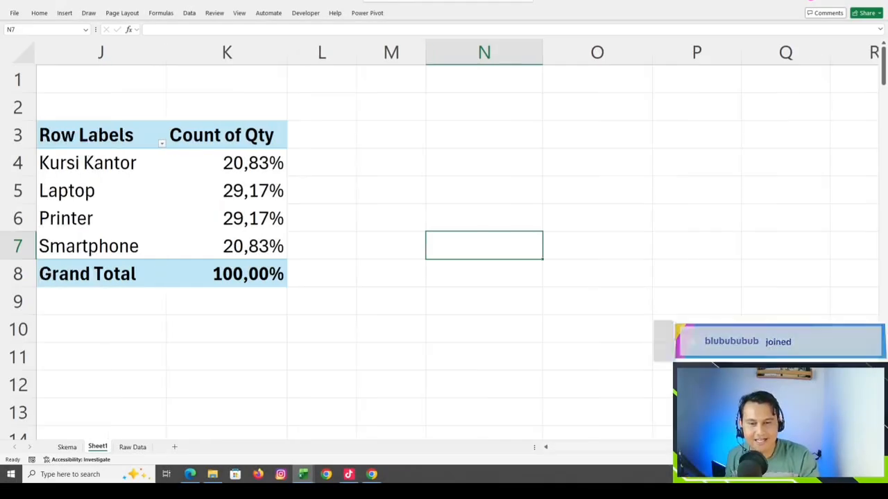
scroll(444, 243, "right", 3)
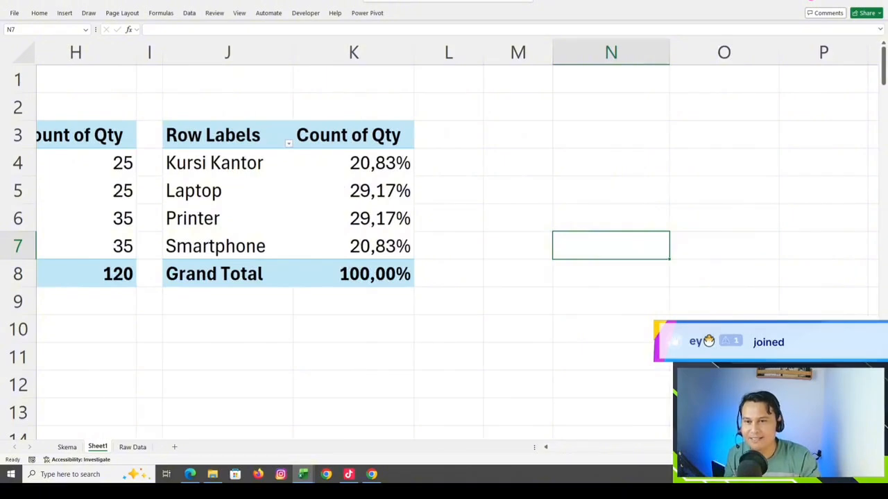
left_click_drag(222, 136, 362, 274)
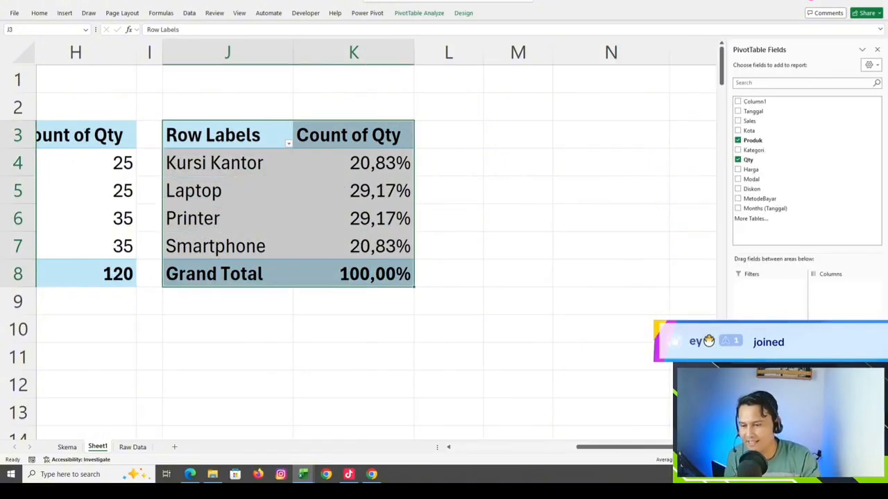
key("ctrl+c")
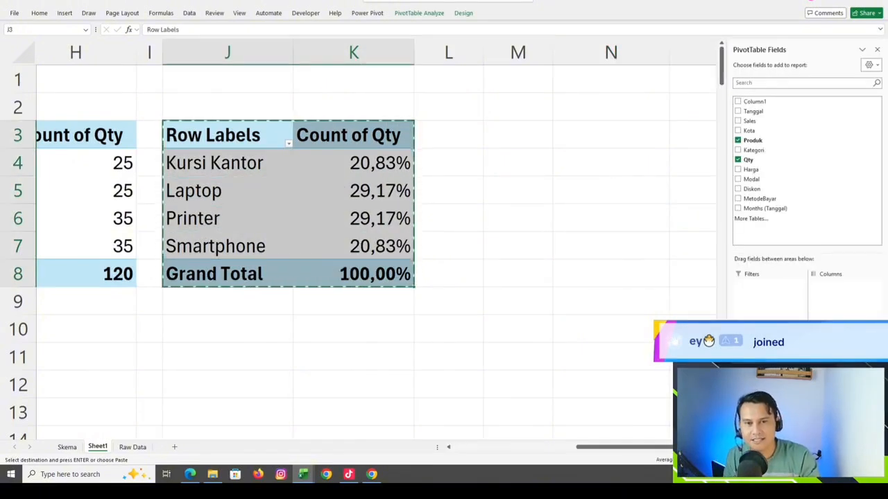
left_click(518, 135)
key("ctrl+v")
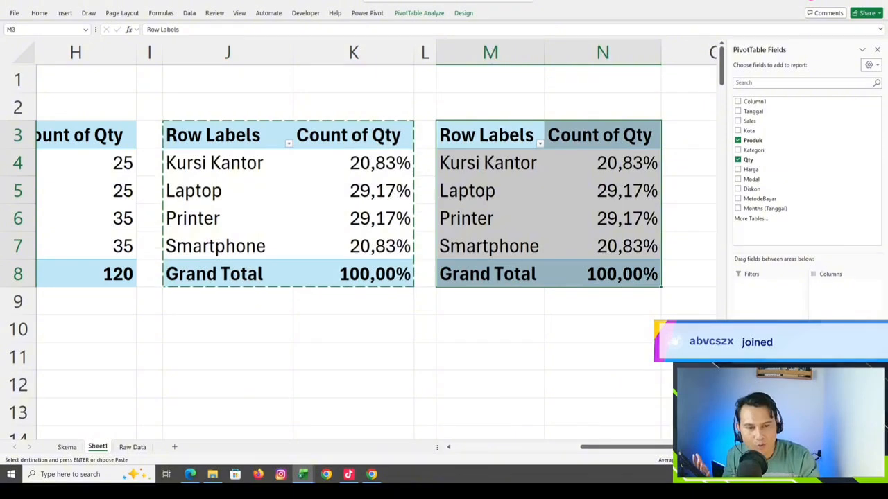
Remove the Produk and Qty fields from the copied PivotTable and add Tanggal as its row labels.
left_click_drag(756, 372, 697, 389)
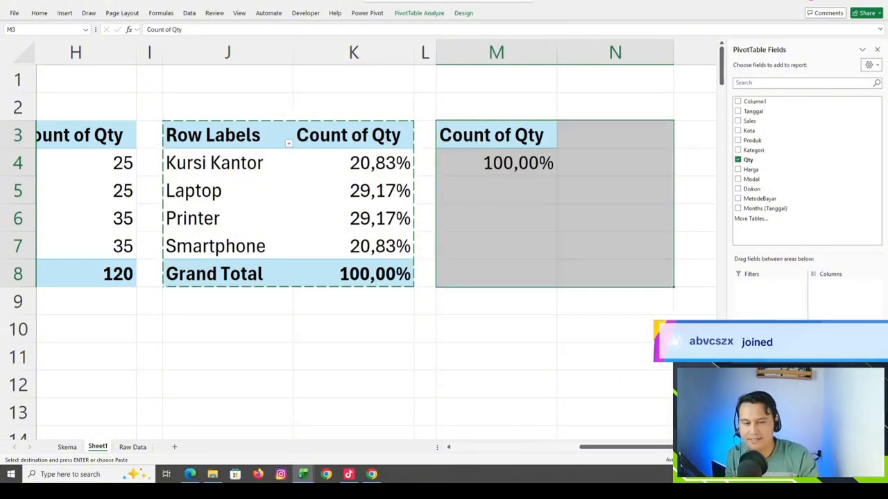
left_click_drag(836, 373, 571, 354)
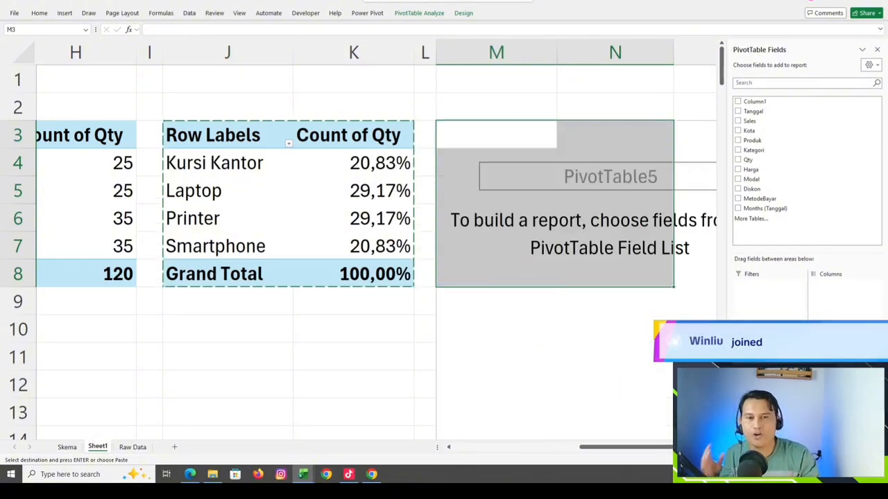
scroll(375, 243, "right", 3)
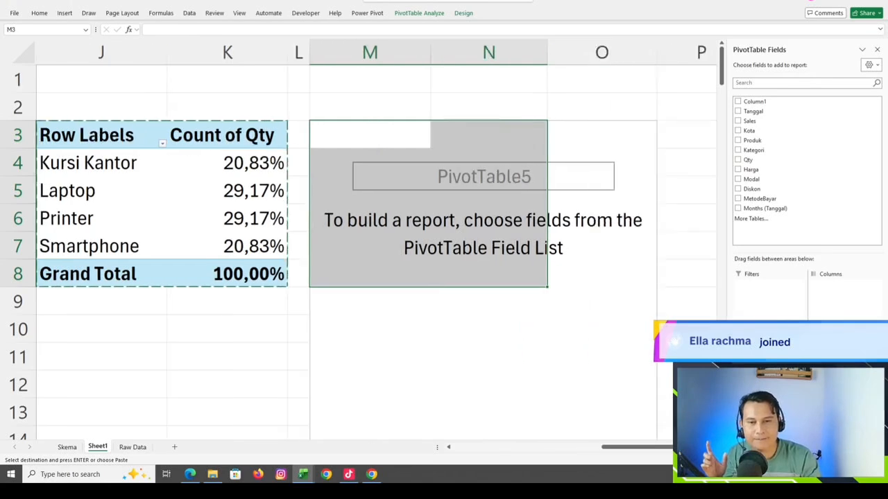
scroll(374, 242, "right", 1)
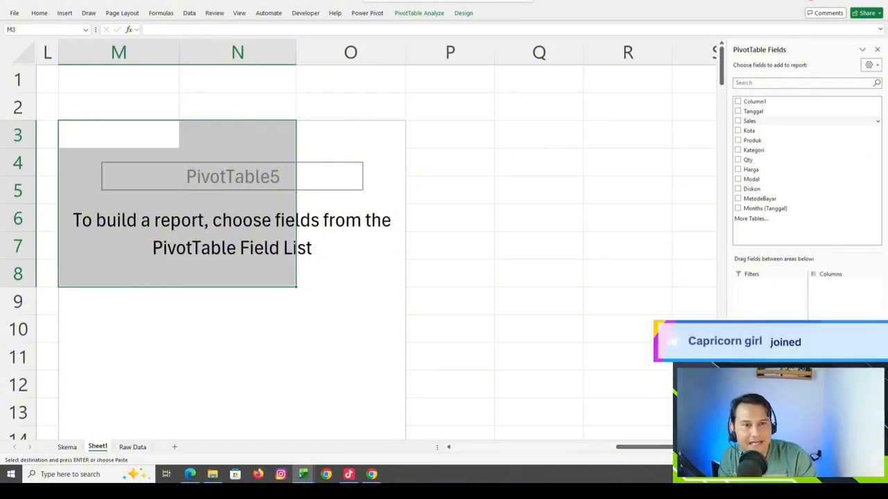
left_click_drag(754, 111, 770, 374)
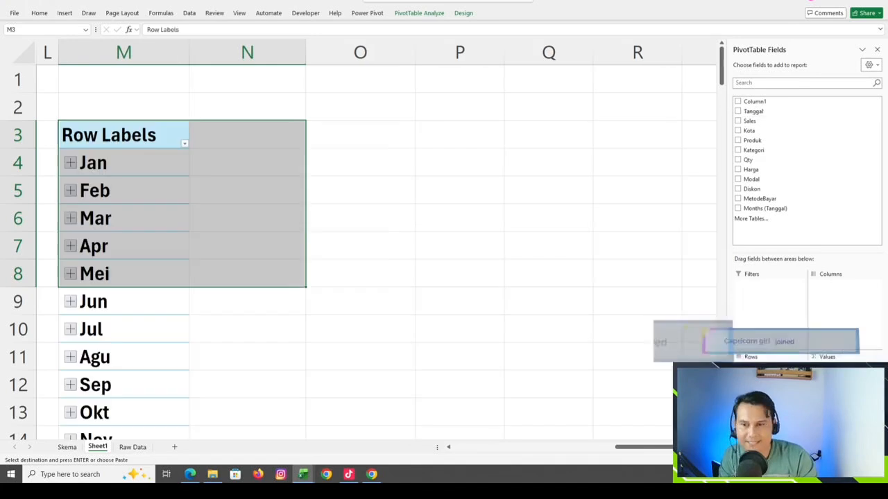
scroll(347, 246, "down", 3)
scroll(347, 245, "up", 2)
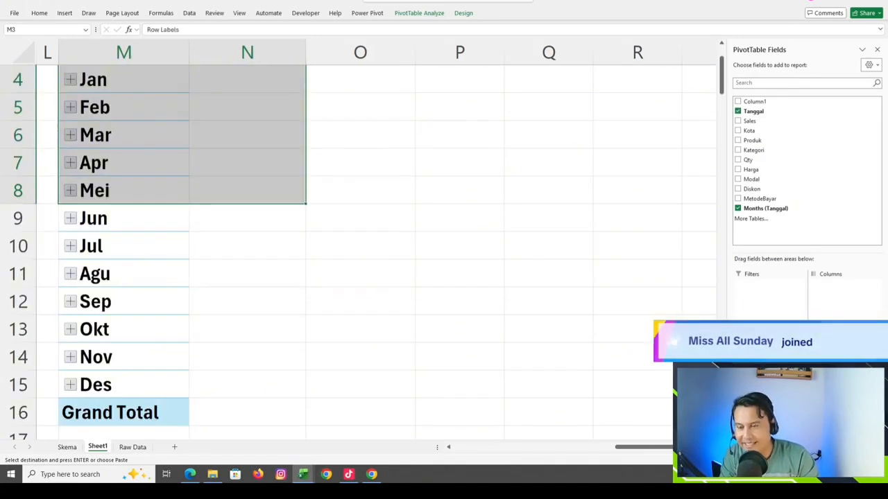
scroll(346, 246, "up", 1)
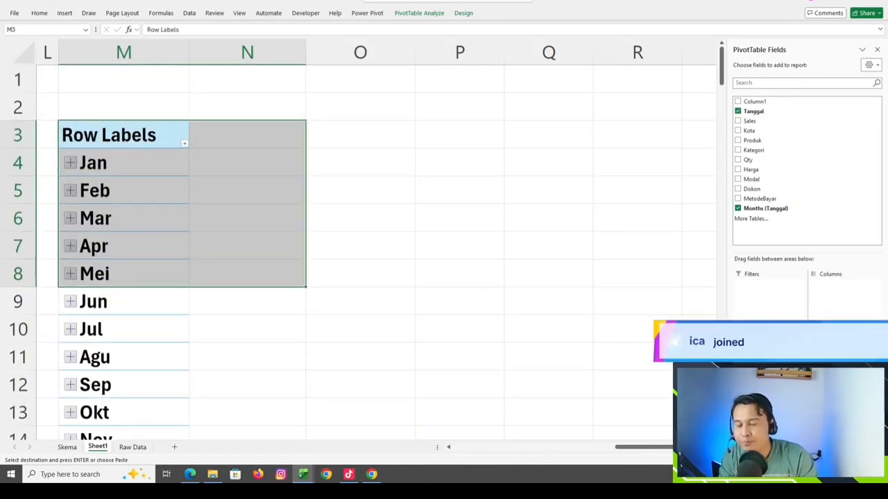
Expand the Jan group in the date PivotTable to view its individual dates, and collapse it again.
left_click(123, 218)
left_click(70, 163)
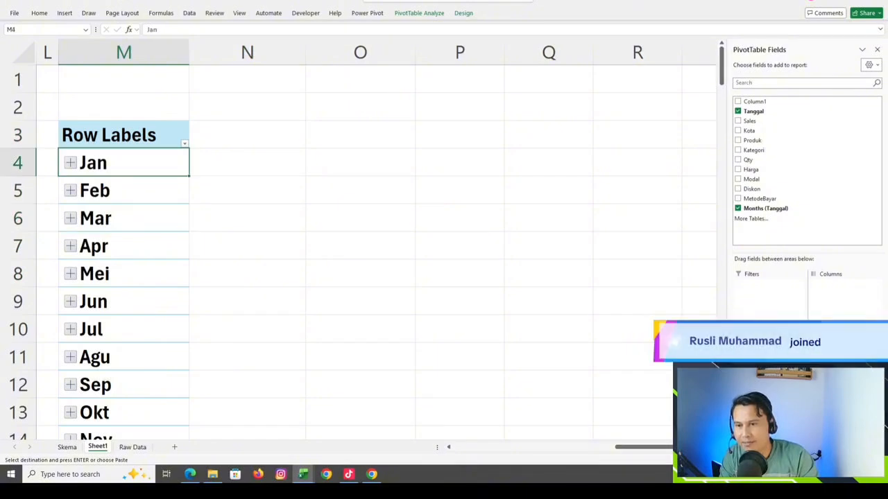
left_click(70, 163)
left_click(70, 163)
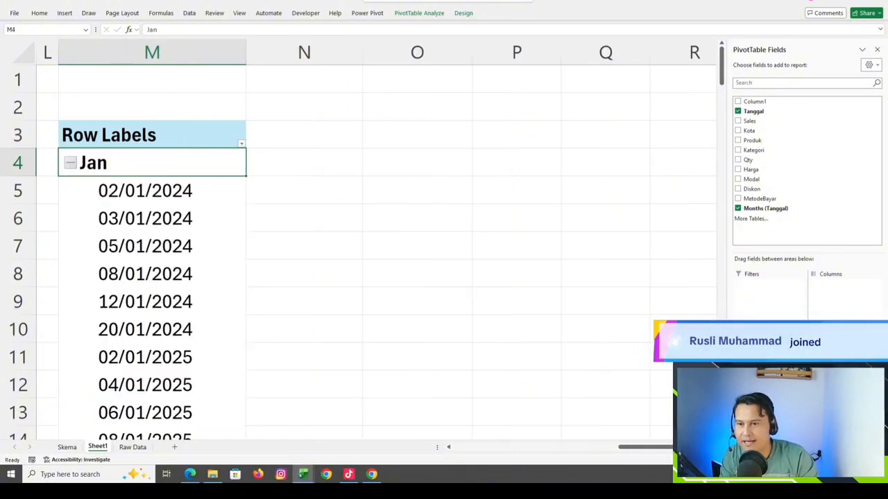
left_click(70, 163)
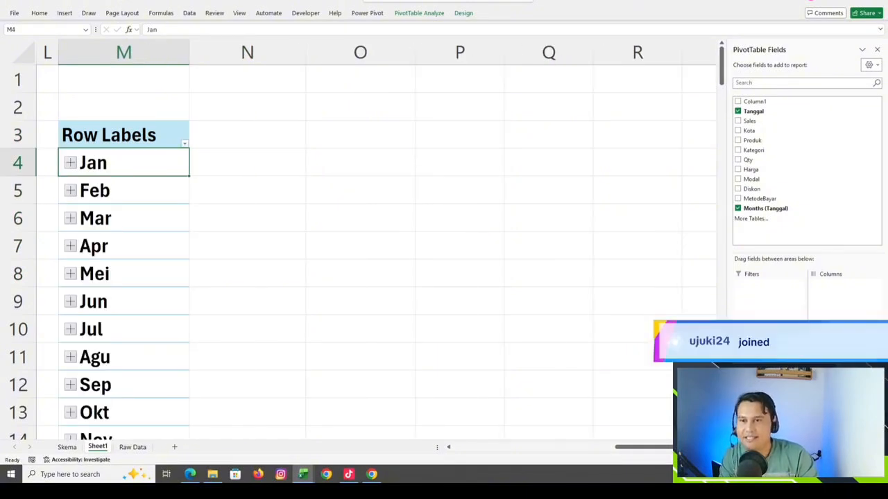
Group the date PivotTable's row labels by Months only, keeping the automatic start and end dates.
left_click(419, 12)
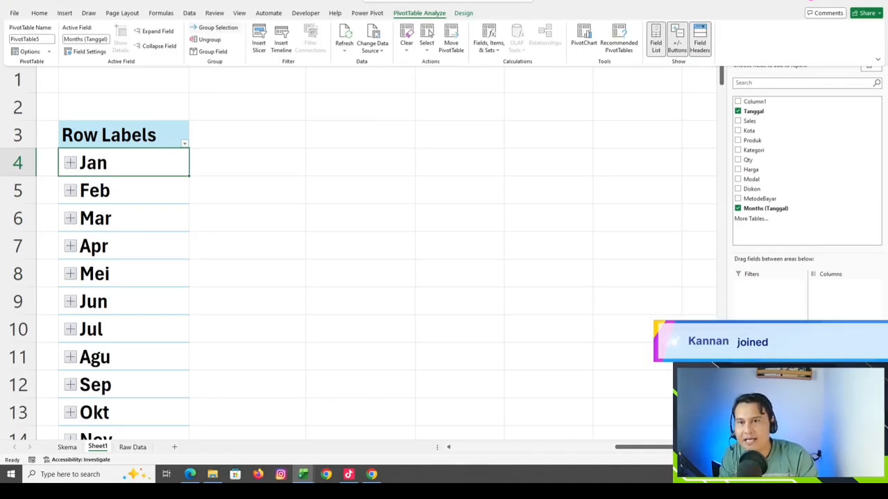
left_click(217, 27)
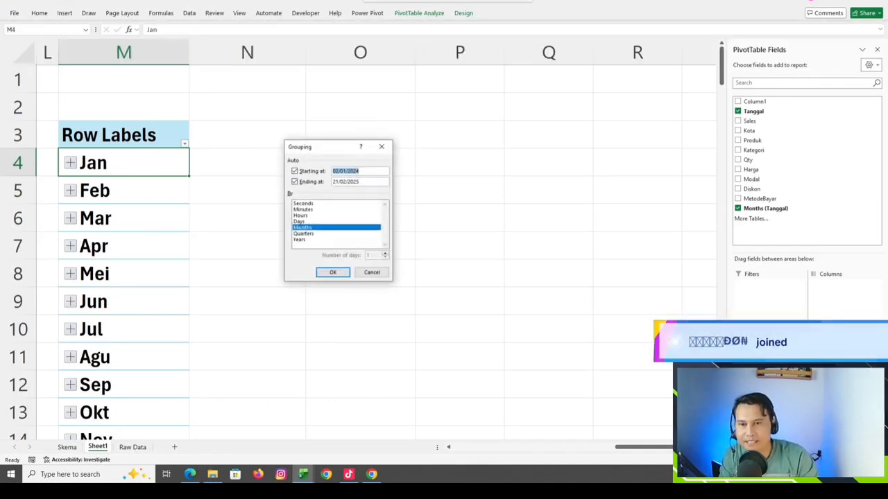
left_click(333, 272)
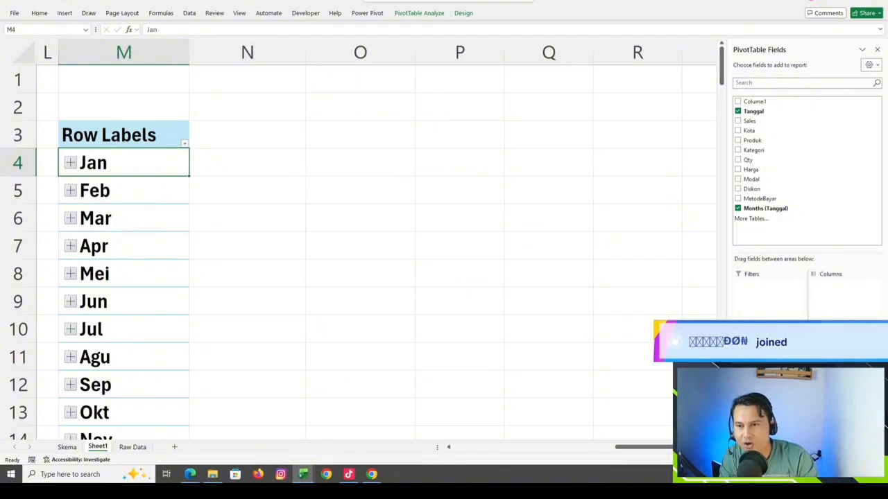
left_click(360, 273)
left_click(104, 134)
left_click(92, 166)
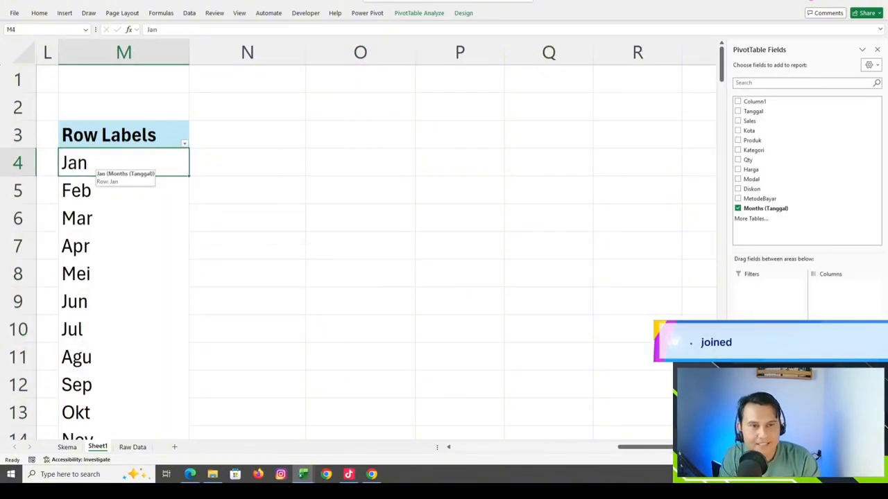
Add the Qty field as values in the monthly PivotTable and review the counts for Jan to Apr.
left_click_drag(749, 160, 757, 182)
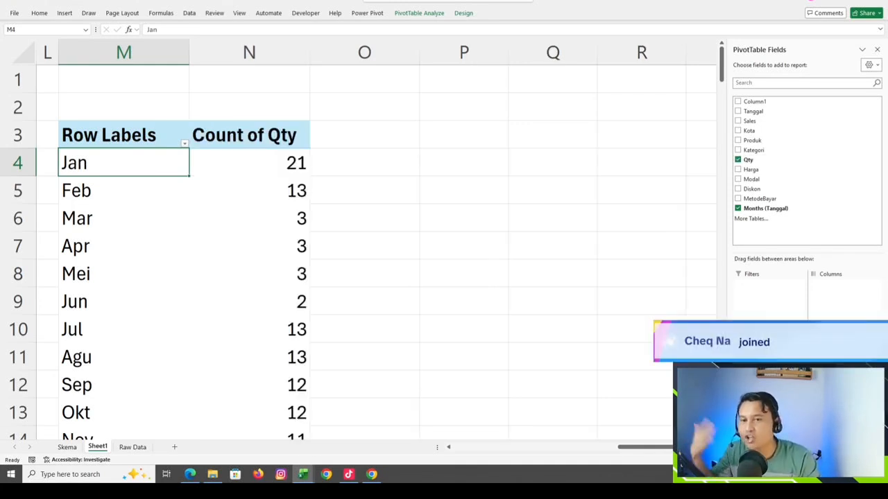
left_click(247, 162)
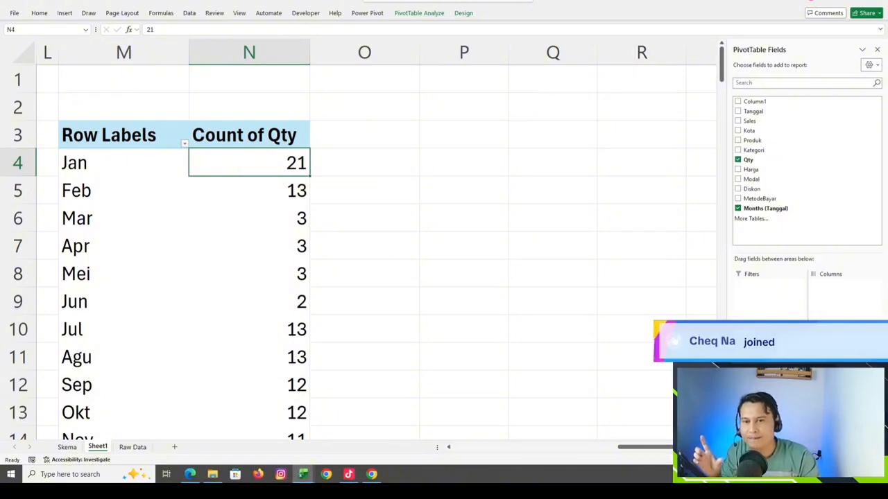
left_click(299, 192)
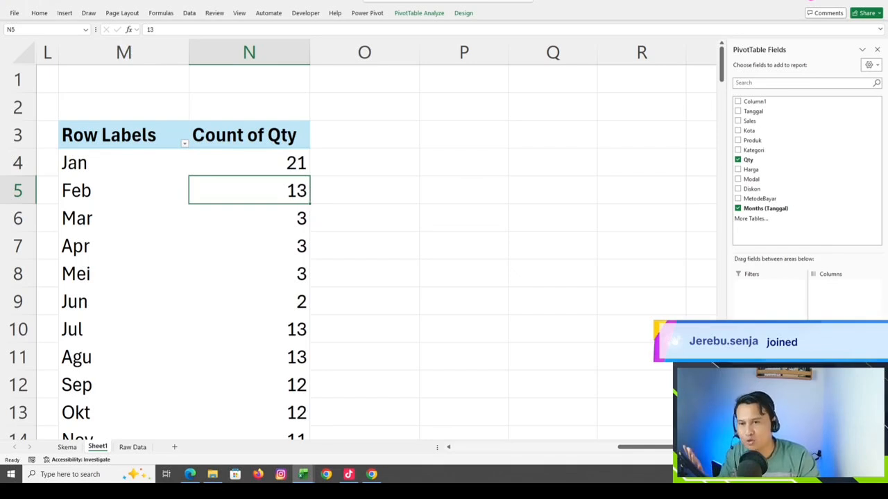
left_click(279, 217)
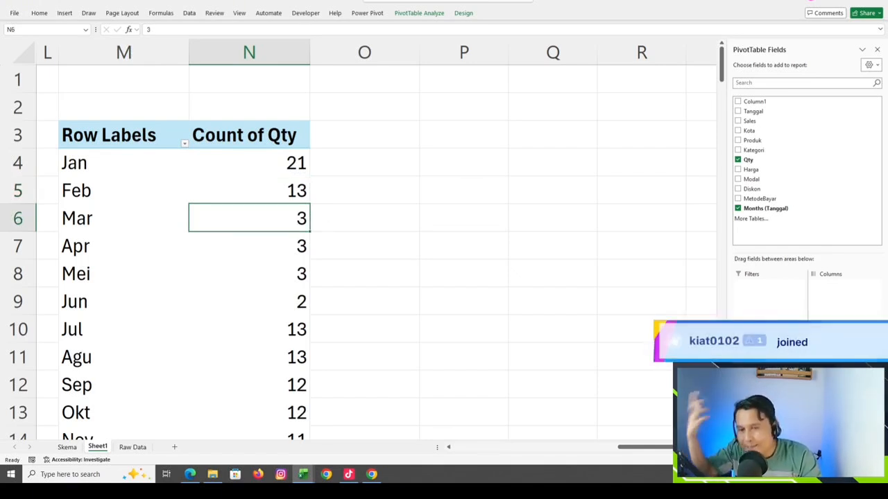
left_click(292, 250)
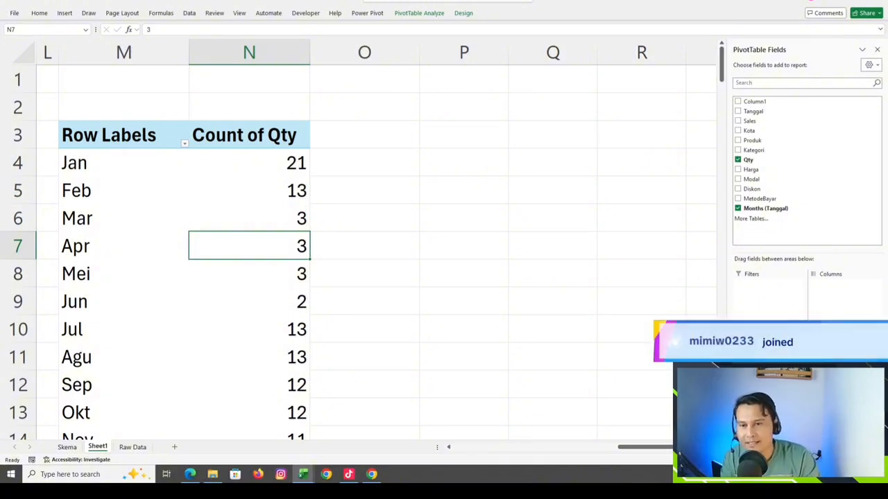
left_click(281, 219)
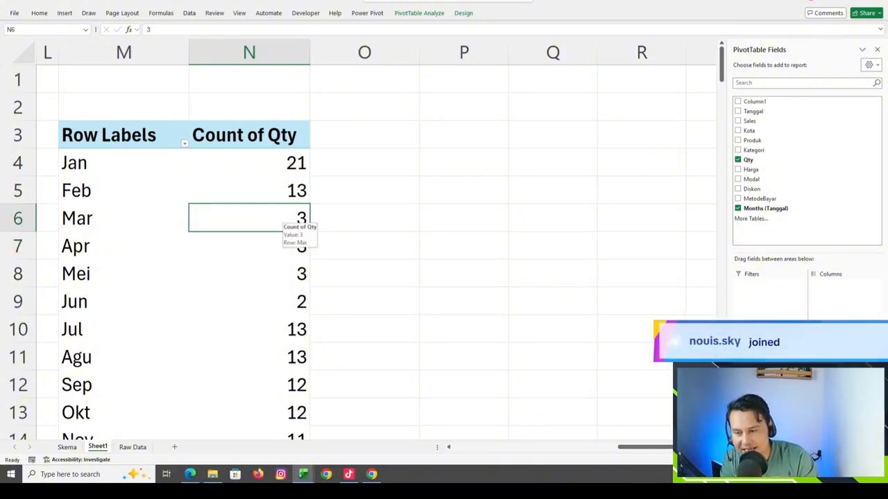
left_click(281, 191)
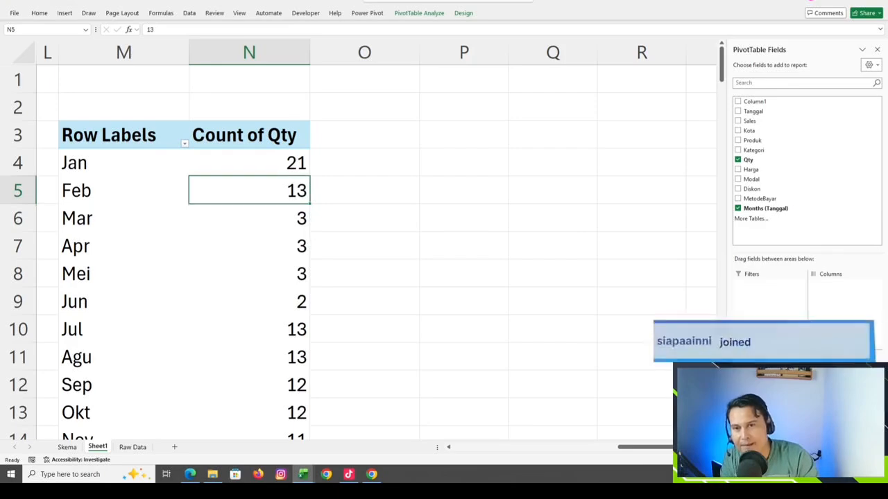
Extract the detail records behind the Jan count to a new sheet, view the Raw Data sheet, and return to Sheet1.
double_click(284, 165)
left_click(164, 446)
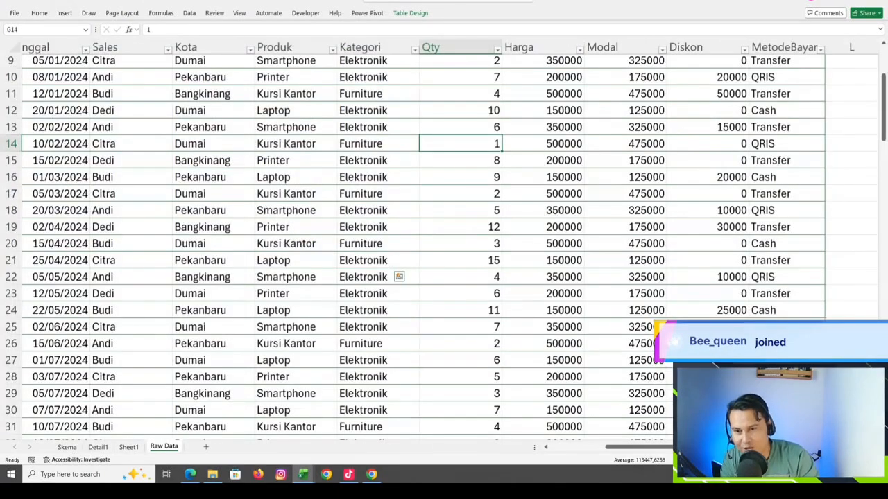
left_click(98, 447)
left_click(129, 448)
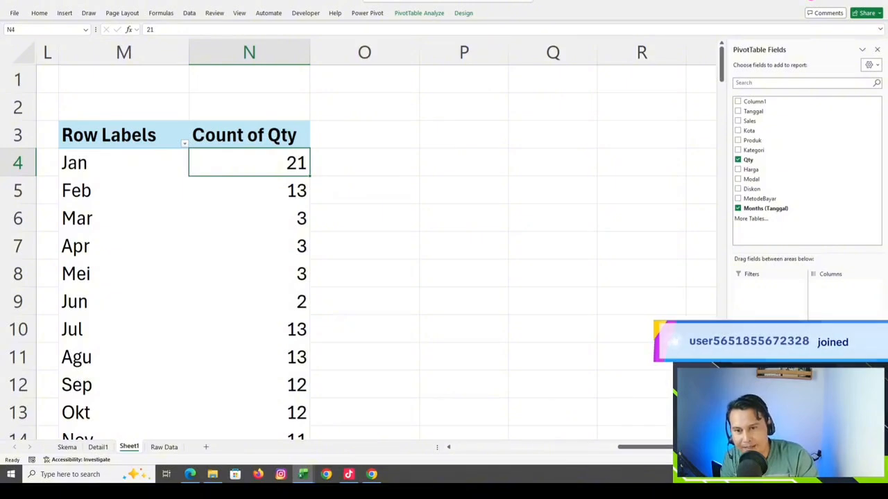
Show Count of Qty as Running Total In with base field Months (Tanggal), and review the accumulation through Des.
left_click(281, 246)
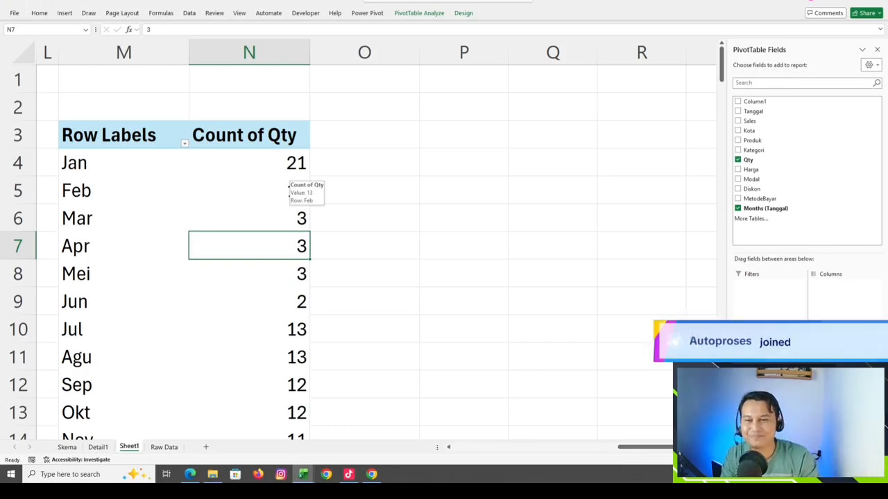
left_click(287, 173)
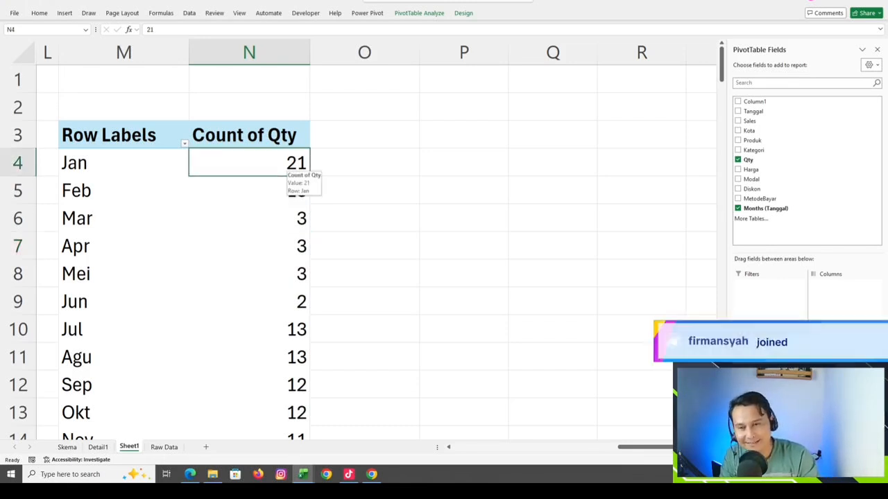
right_click(287, 172)
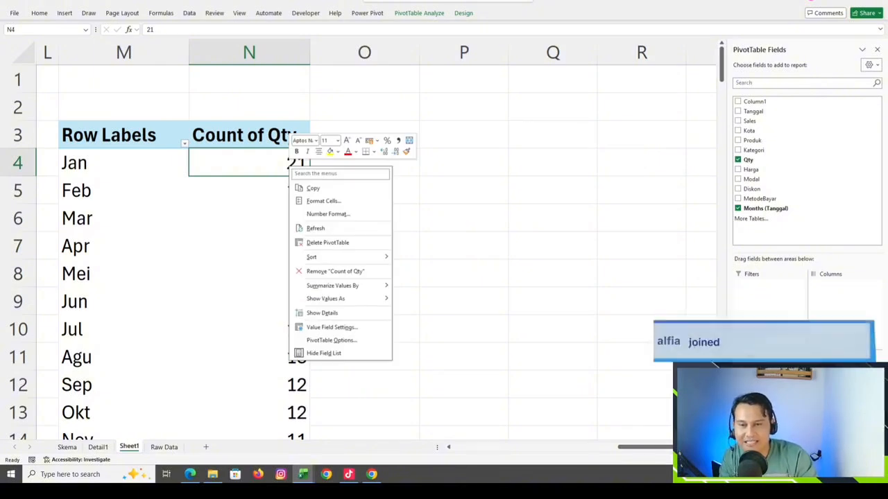
mouse_move(326, 299)
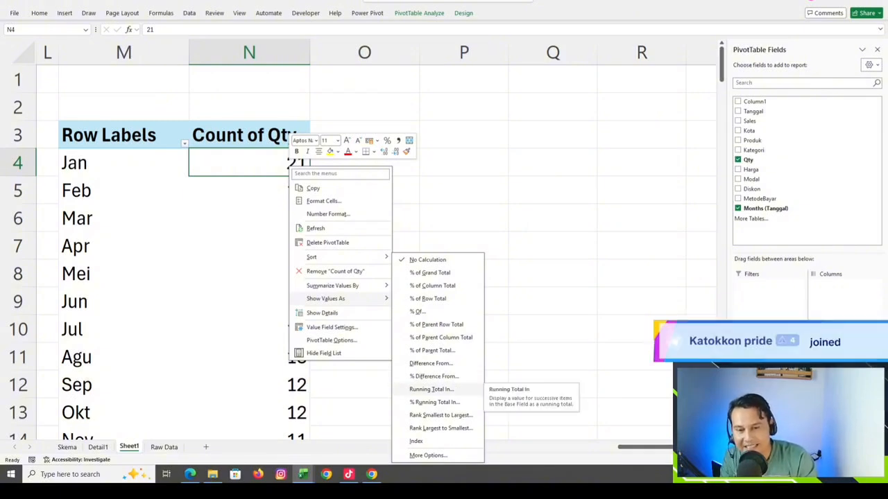
left_click(430, 389)
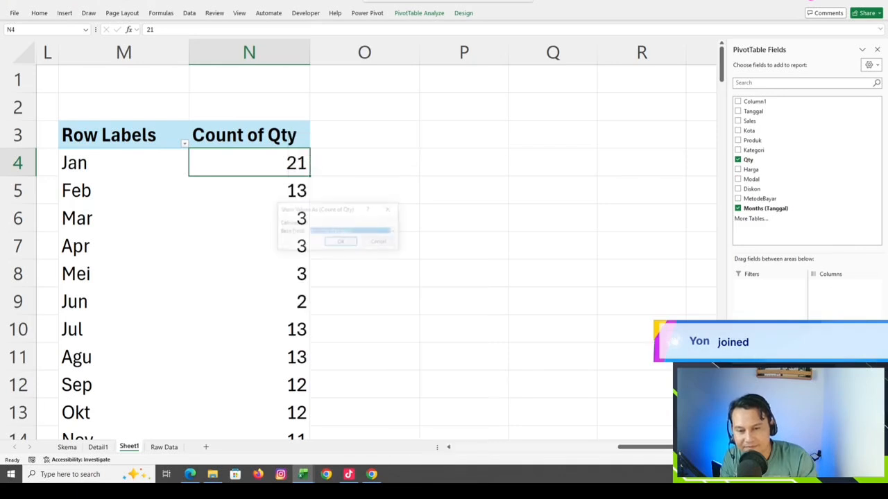
left_click(395, 232)
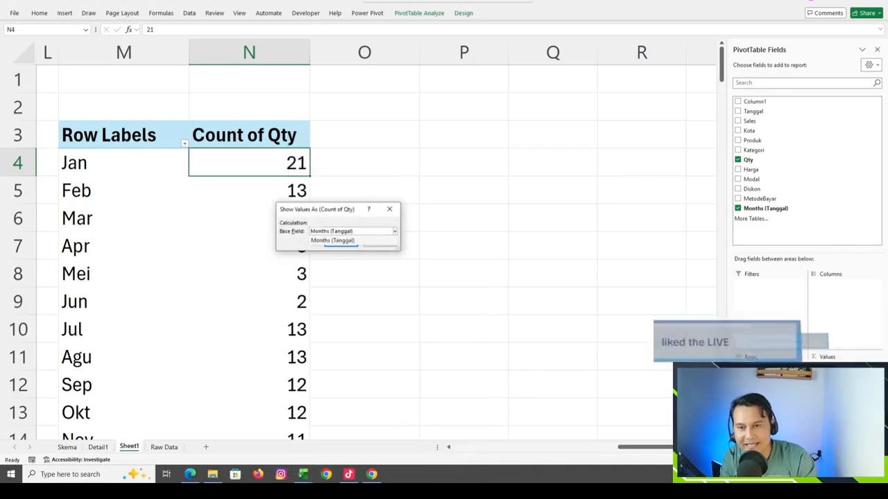
left_click(335, 240)
left_click(340, 243)
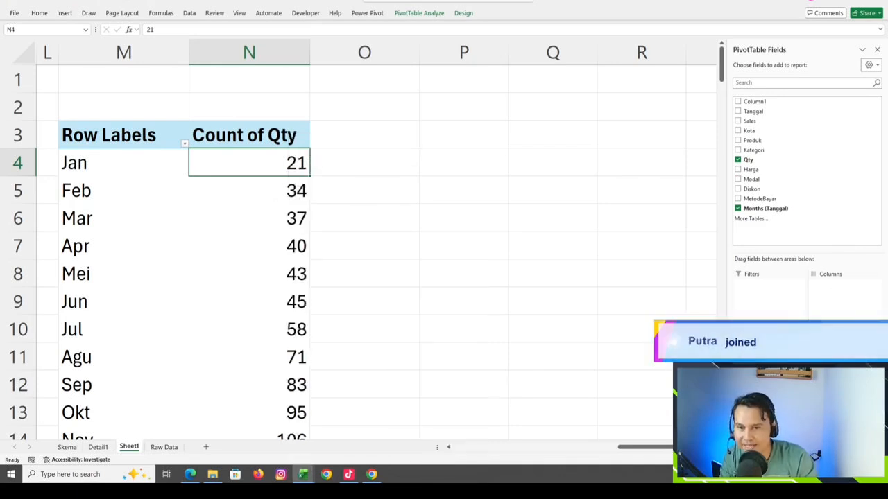
scroll(361, 243, "down", 2)
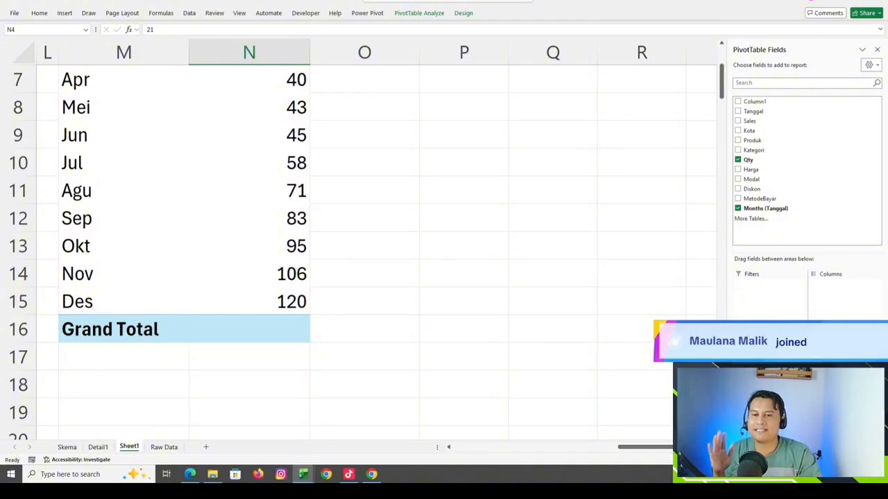
scroll(361, 243, "up", 2)
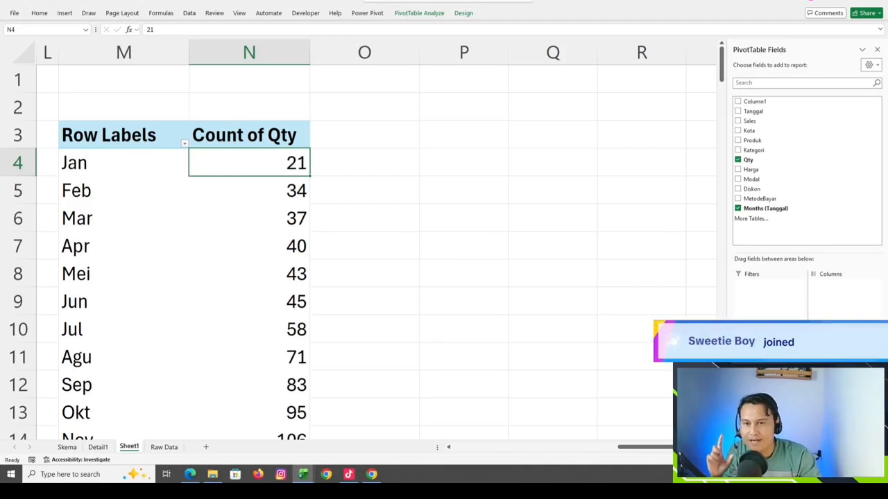
double_click(364, 190)
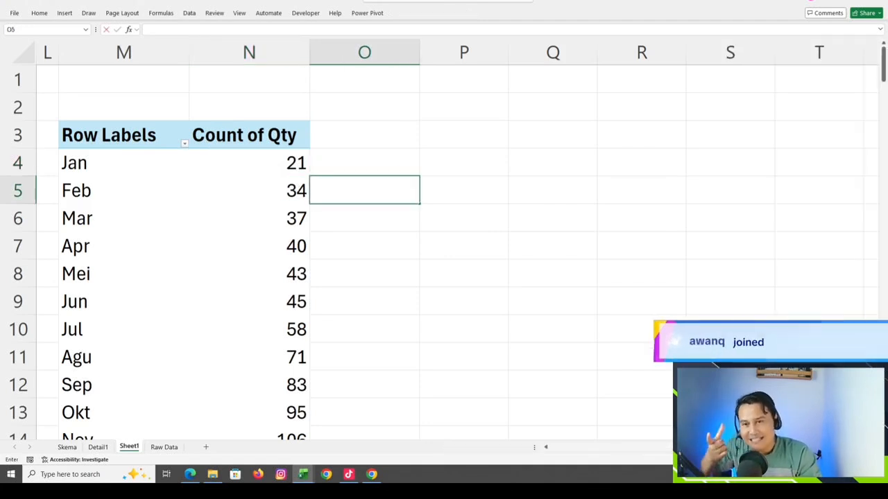
left_click(249, 218)
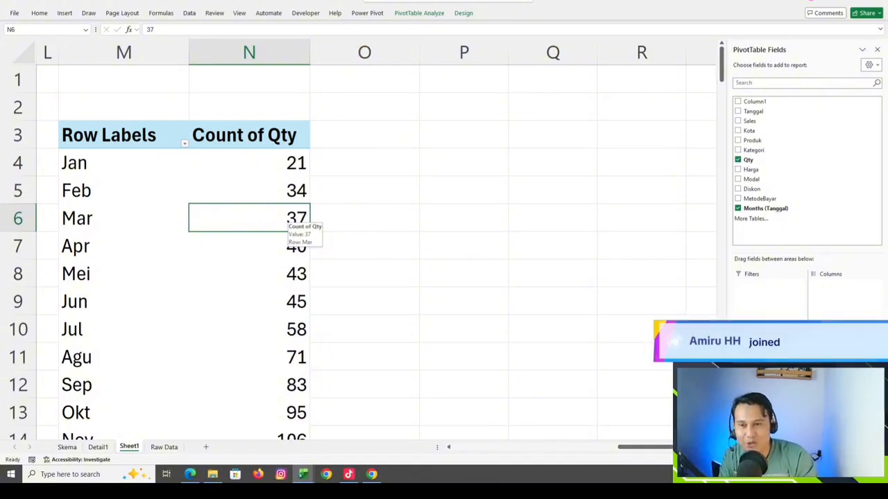
Show Count of Qty as % Running Total In with base field Months (Tanggal).
left_click(276, 160)
right_click(281, 168)
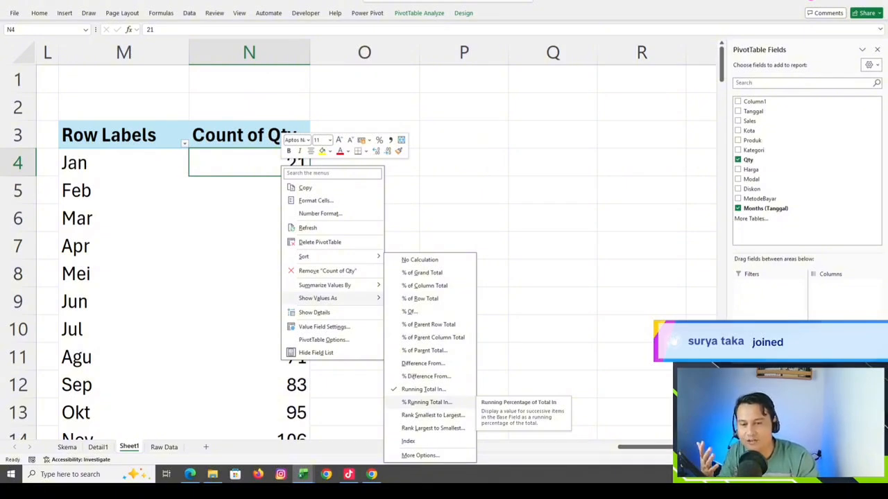
left_click(426, 403)
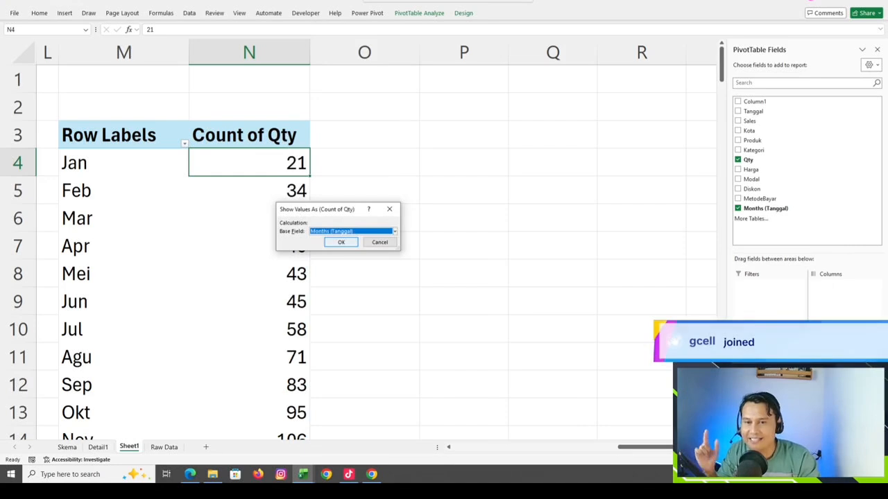
key("Return")
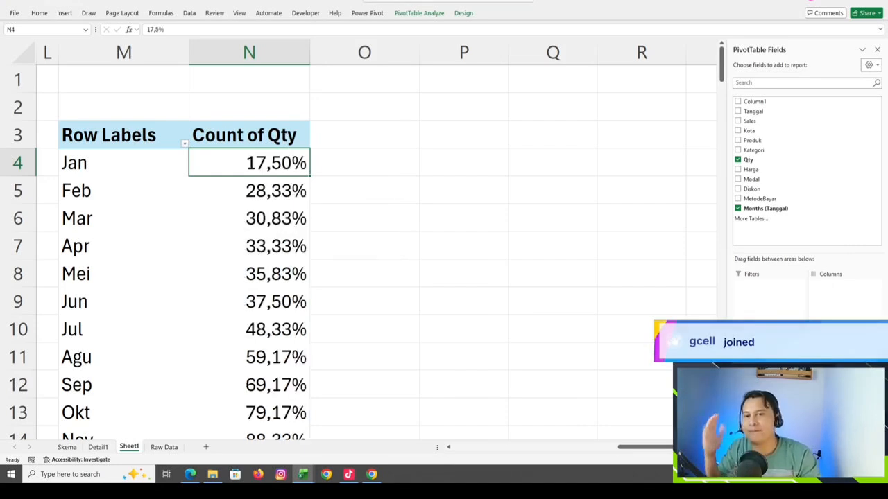
scroll(361, 242, "down", 1)
scroll(360, 243, "up", 1)
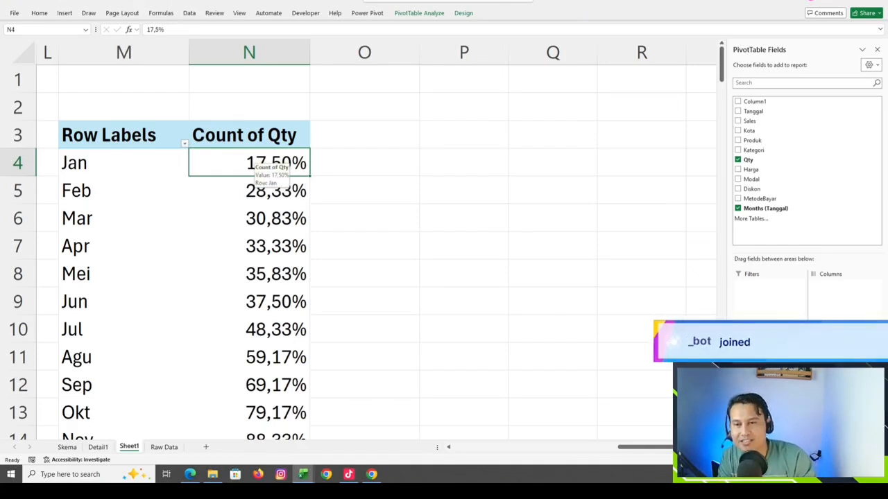
Switch Count of Qty back to Running Total In based on Months (Tanggal).
right_click(258, 161)
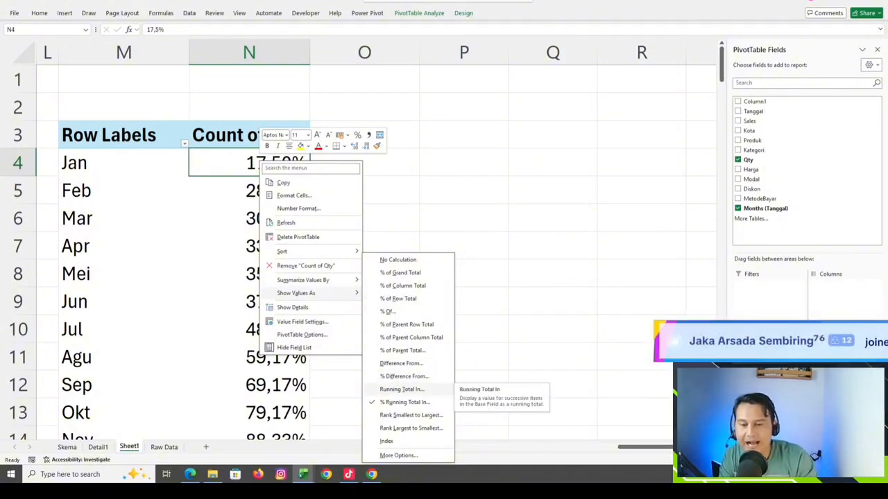
left_click(402, 389)
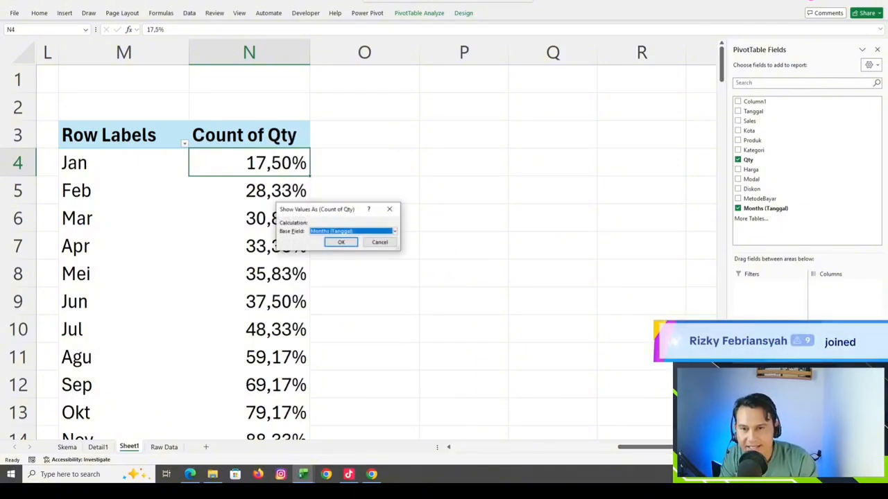
key("Return")
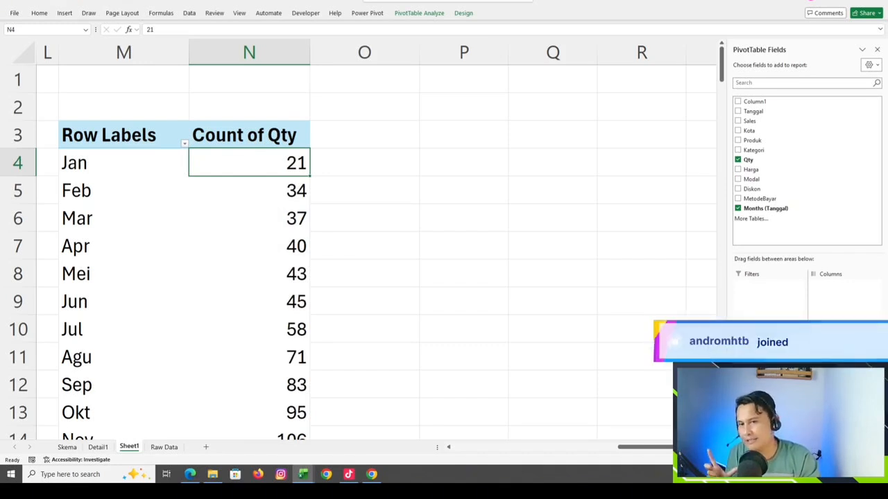
left_click(267, 190)
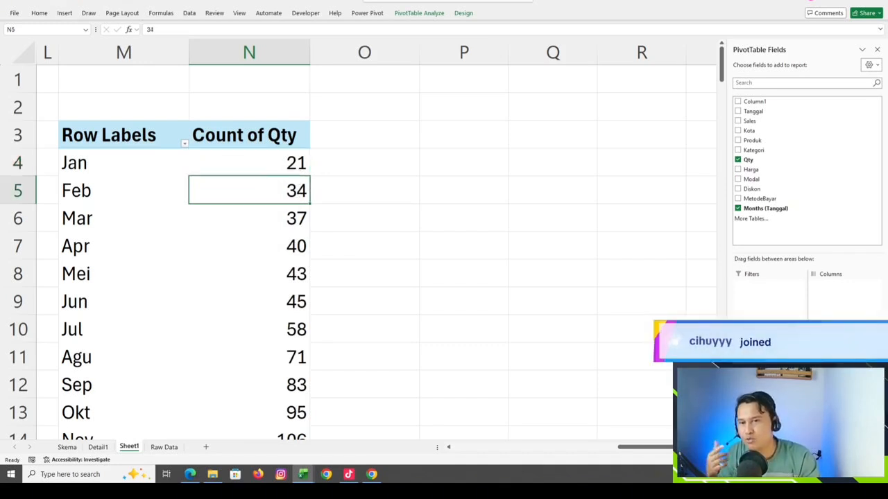
Reset the Count of Qty display to No Calculation and review the plain monthly counts with their Grand Total.
right_click(271, 169)
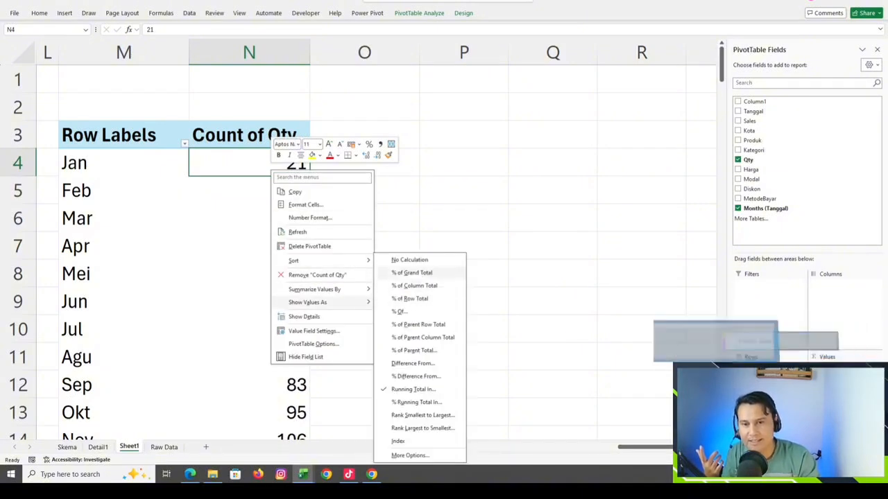
left_click(409, 260)
scroll(347, 242, "down", 1)
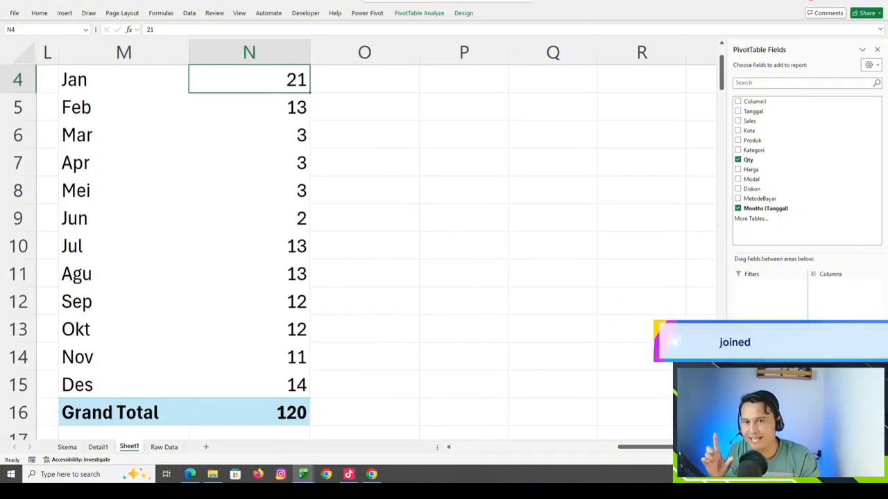
scroll(347, 243, "up", 1)
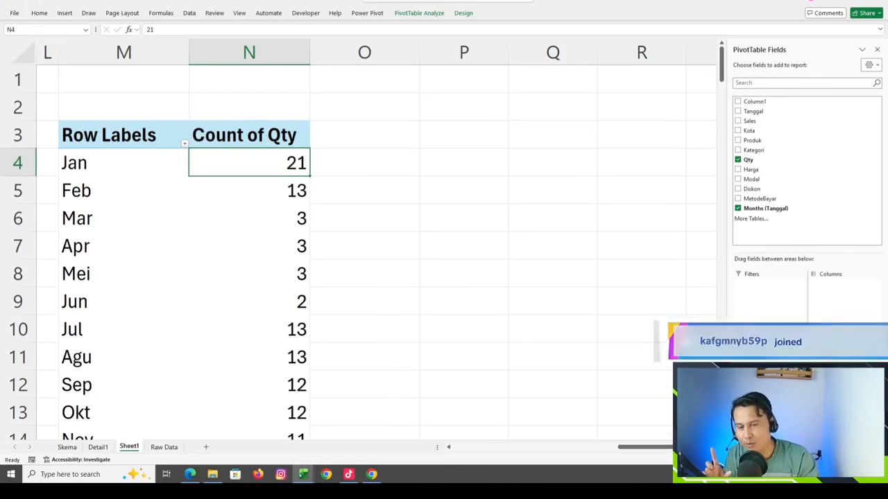
left_click(249, 190)
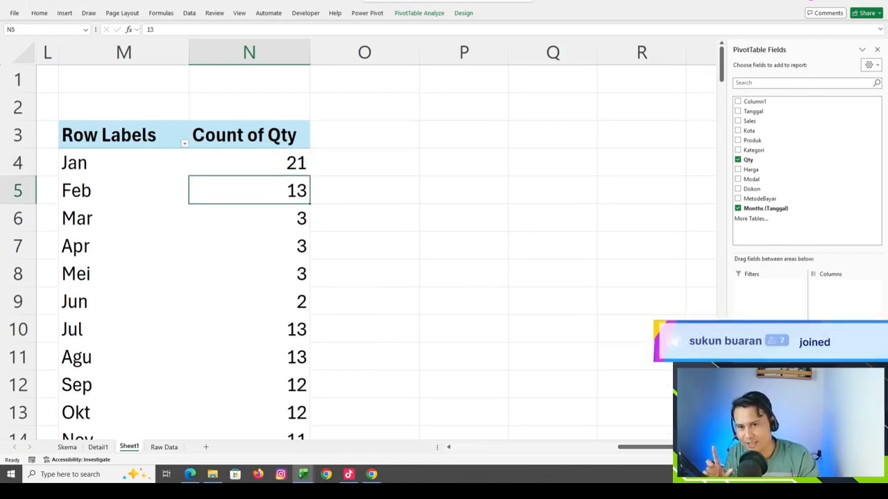
Show the monthly Count of Qty as Running Total In with base field Months (Tanggal), leaving cell O7 selected.
right_click(291, 166)
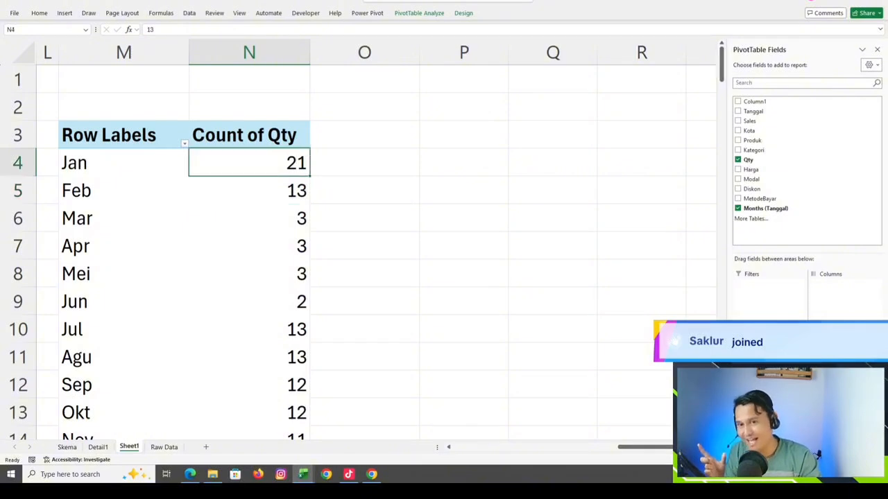
mouse_move(341, 256)
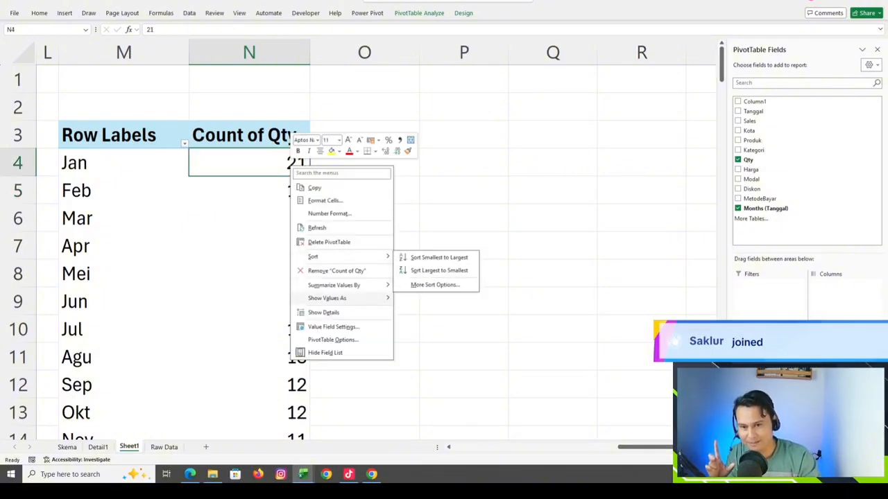
mouse_move(327, 298)
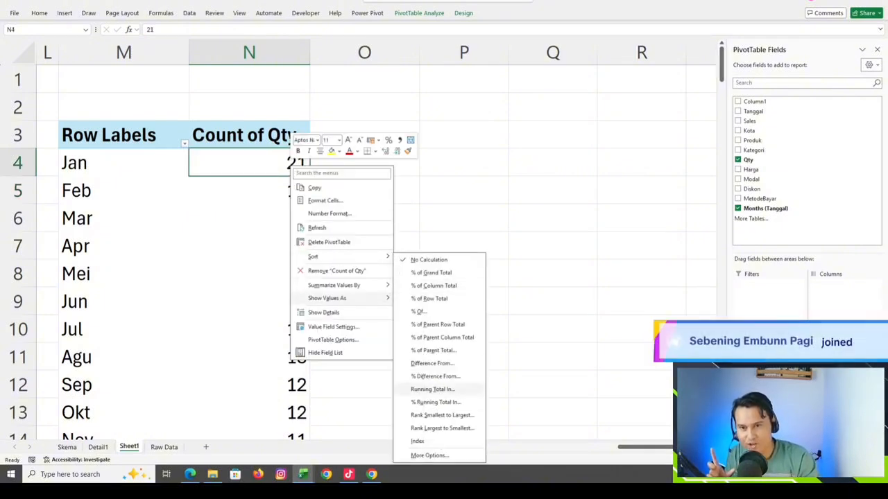
left_click(432, 389)
left_click(340, 242)
left_click(347, 244)
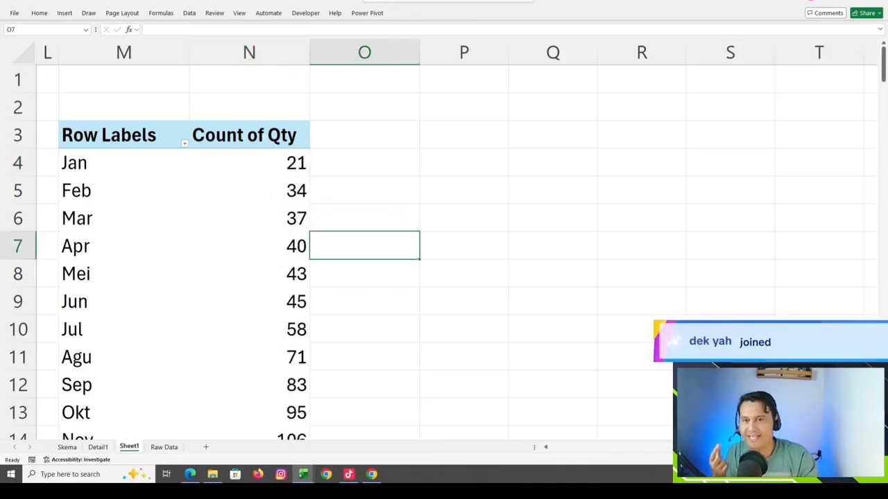